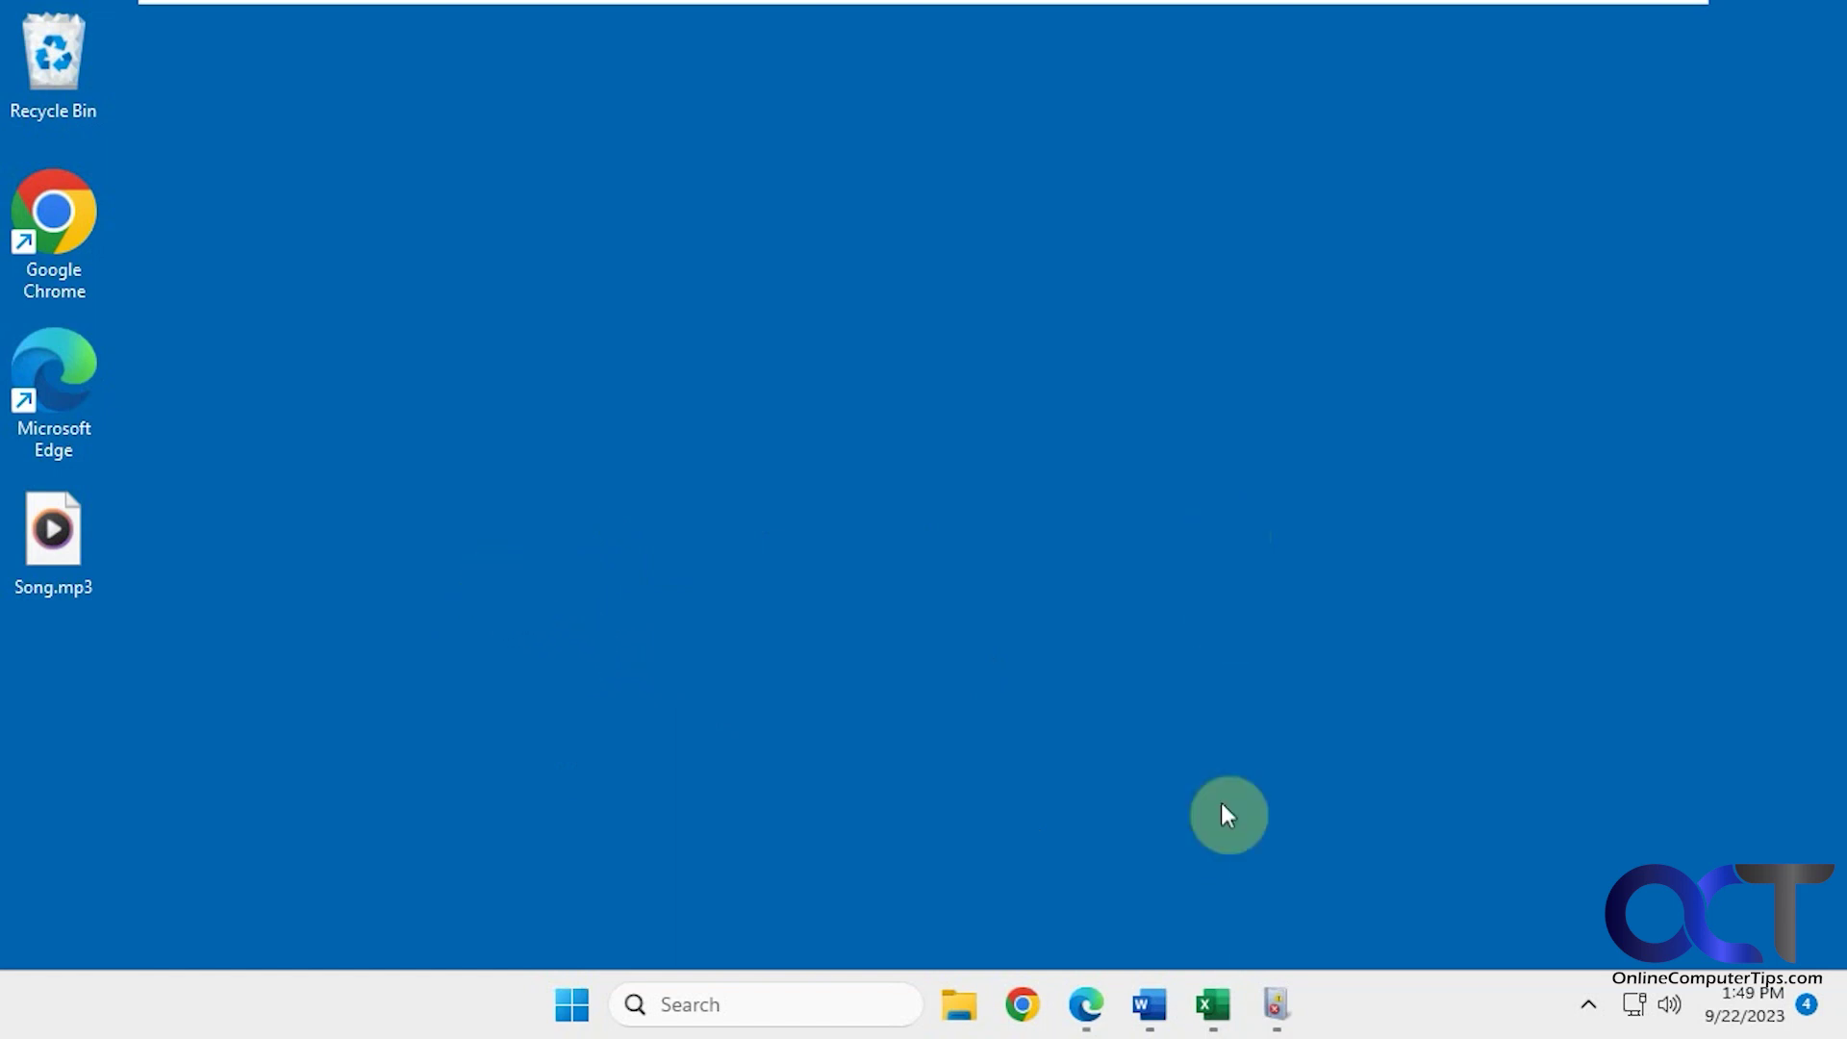
- Launch Edge on the Audio Trimmer online audio and MP3 cutter site
{"action": "left_click", "coordinate": [1085, 1004]}
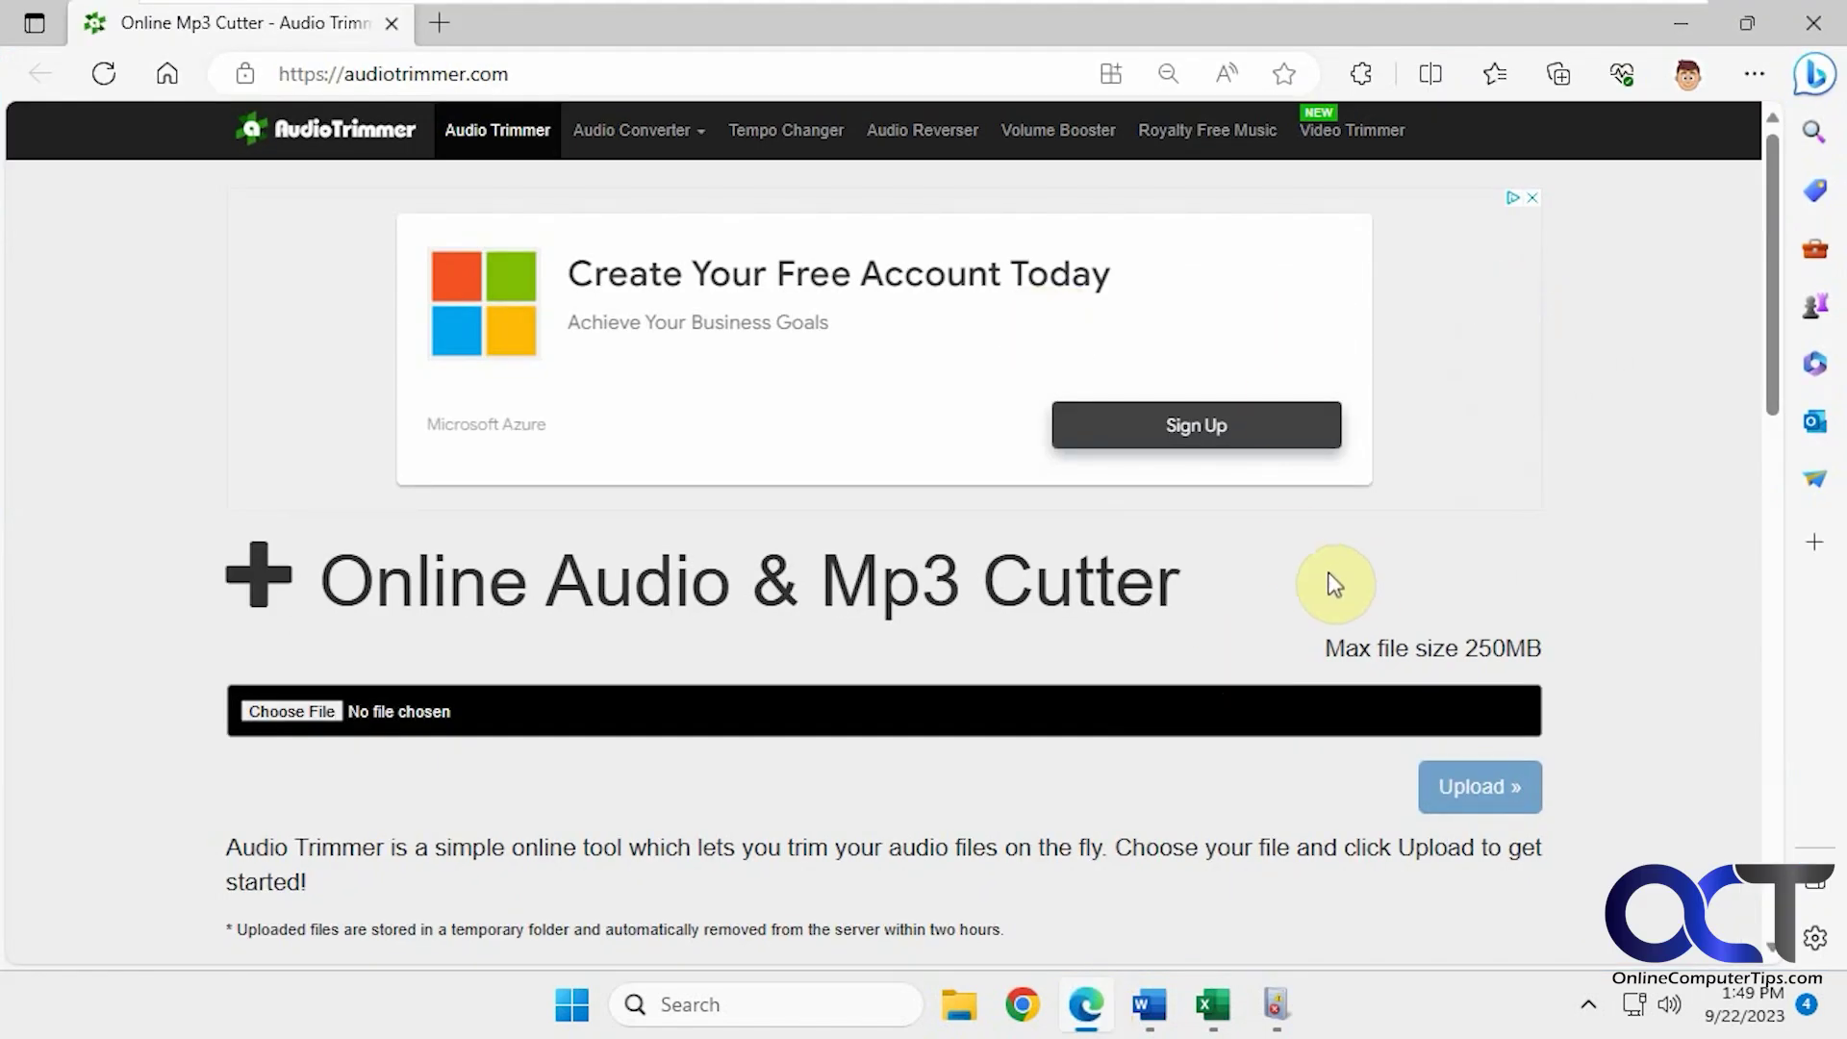
- Load Song.mp3 from the Desktop into Audio Trimmer and pause its preview
{"action": "left_click", "coordinate": [313, 723]}
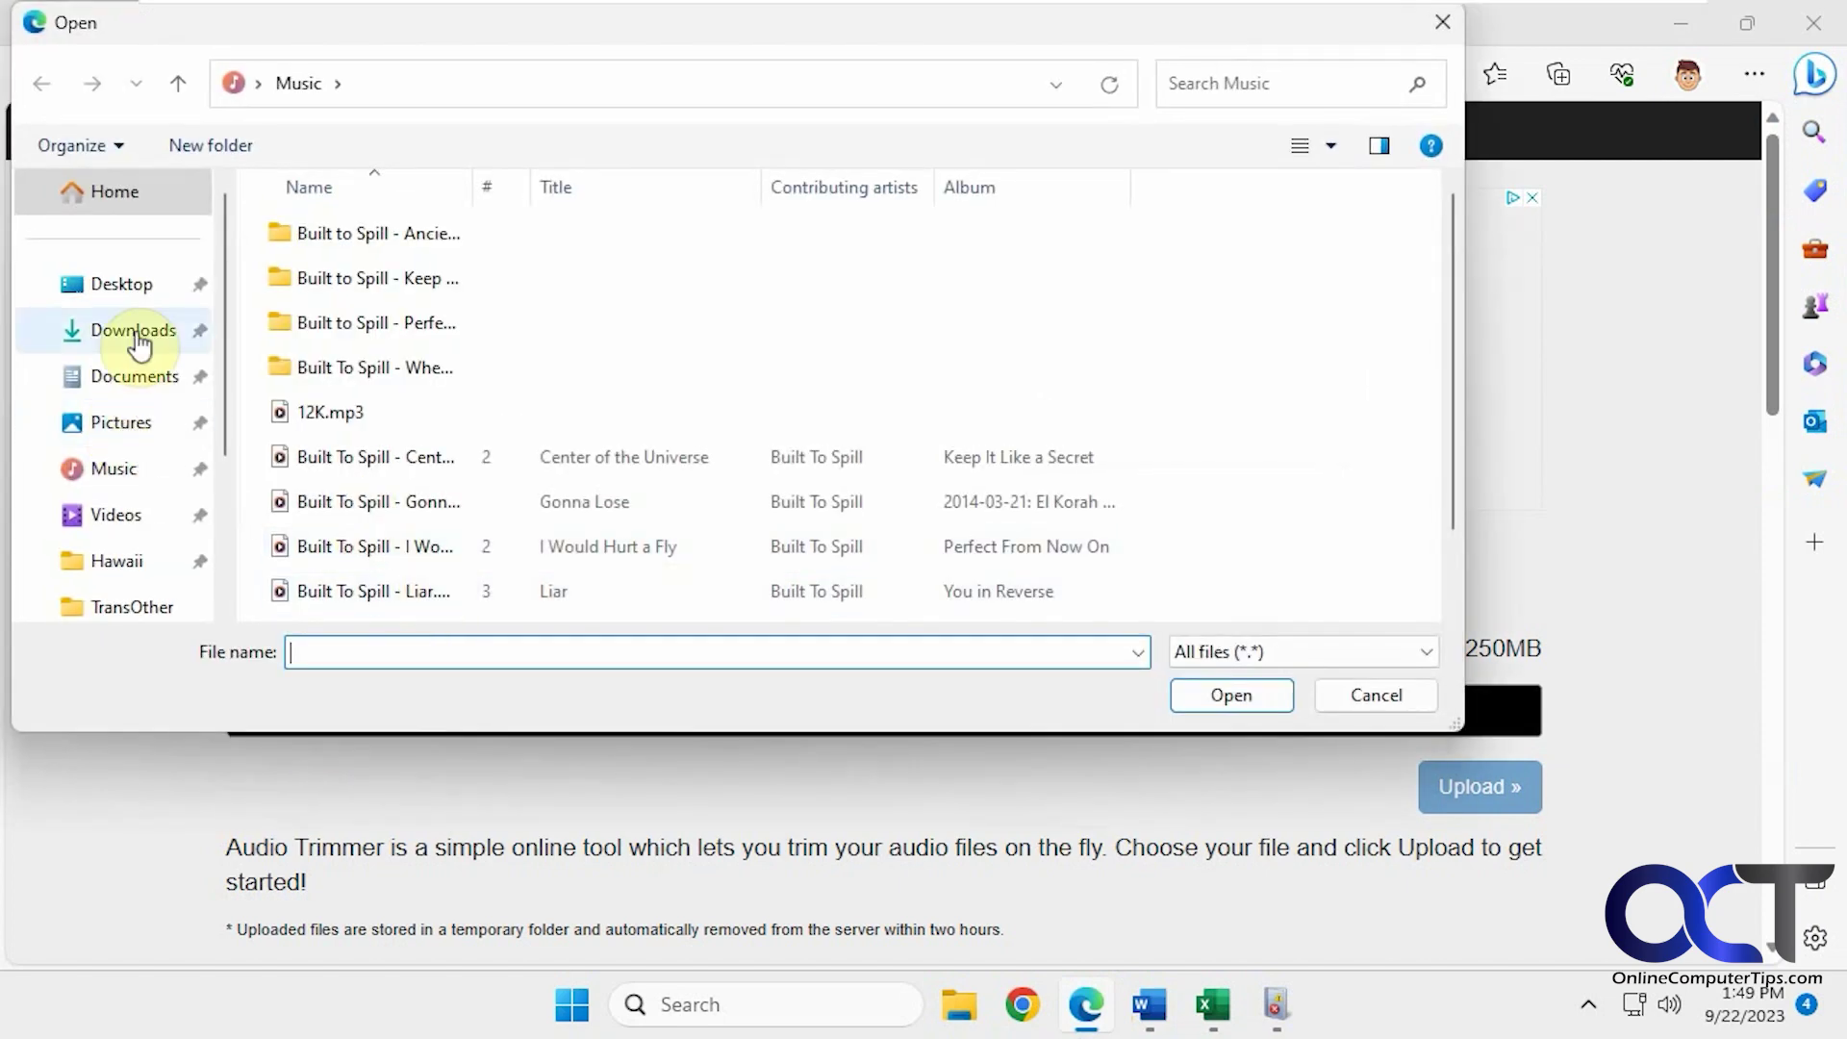
{"action": "left_click", "coordinate": [120, 286]}
{"action": "double_click", "coordinate": [345, 234]}
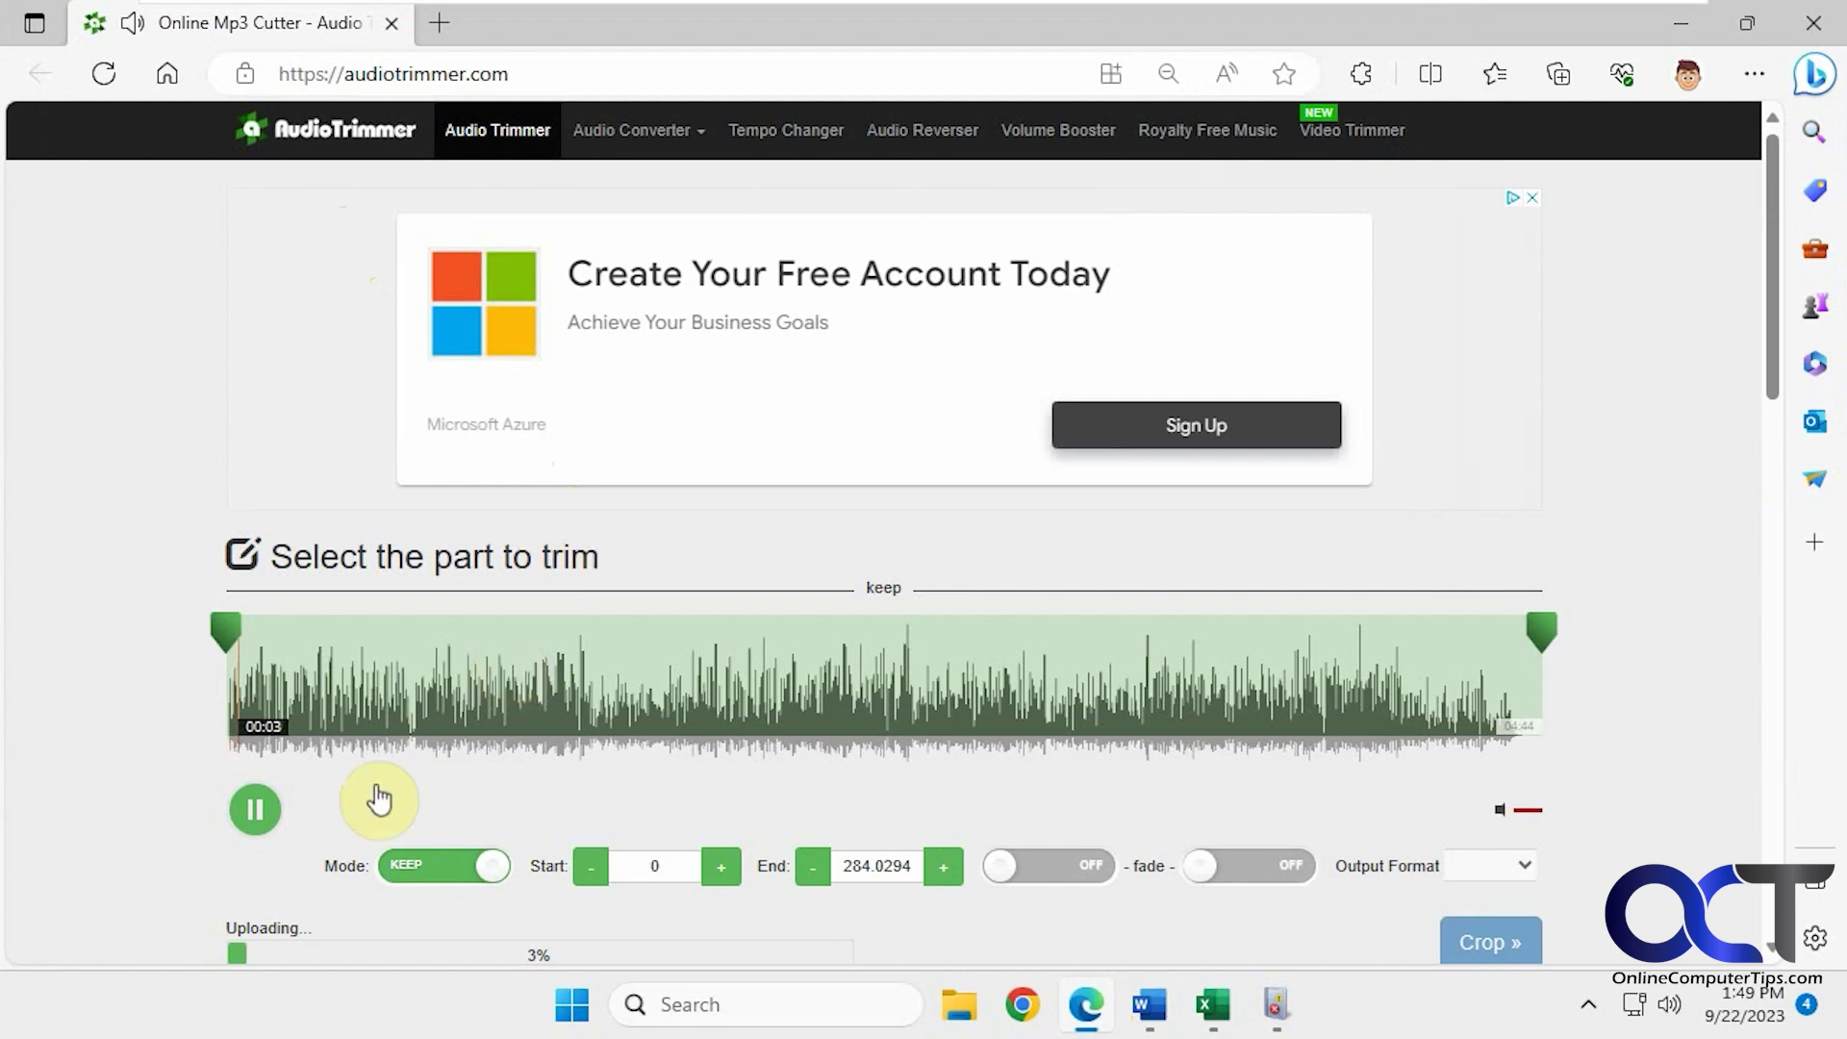
{"action": "left_click", "coordinate": [256, 814]}
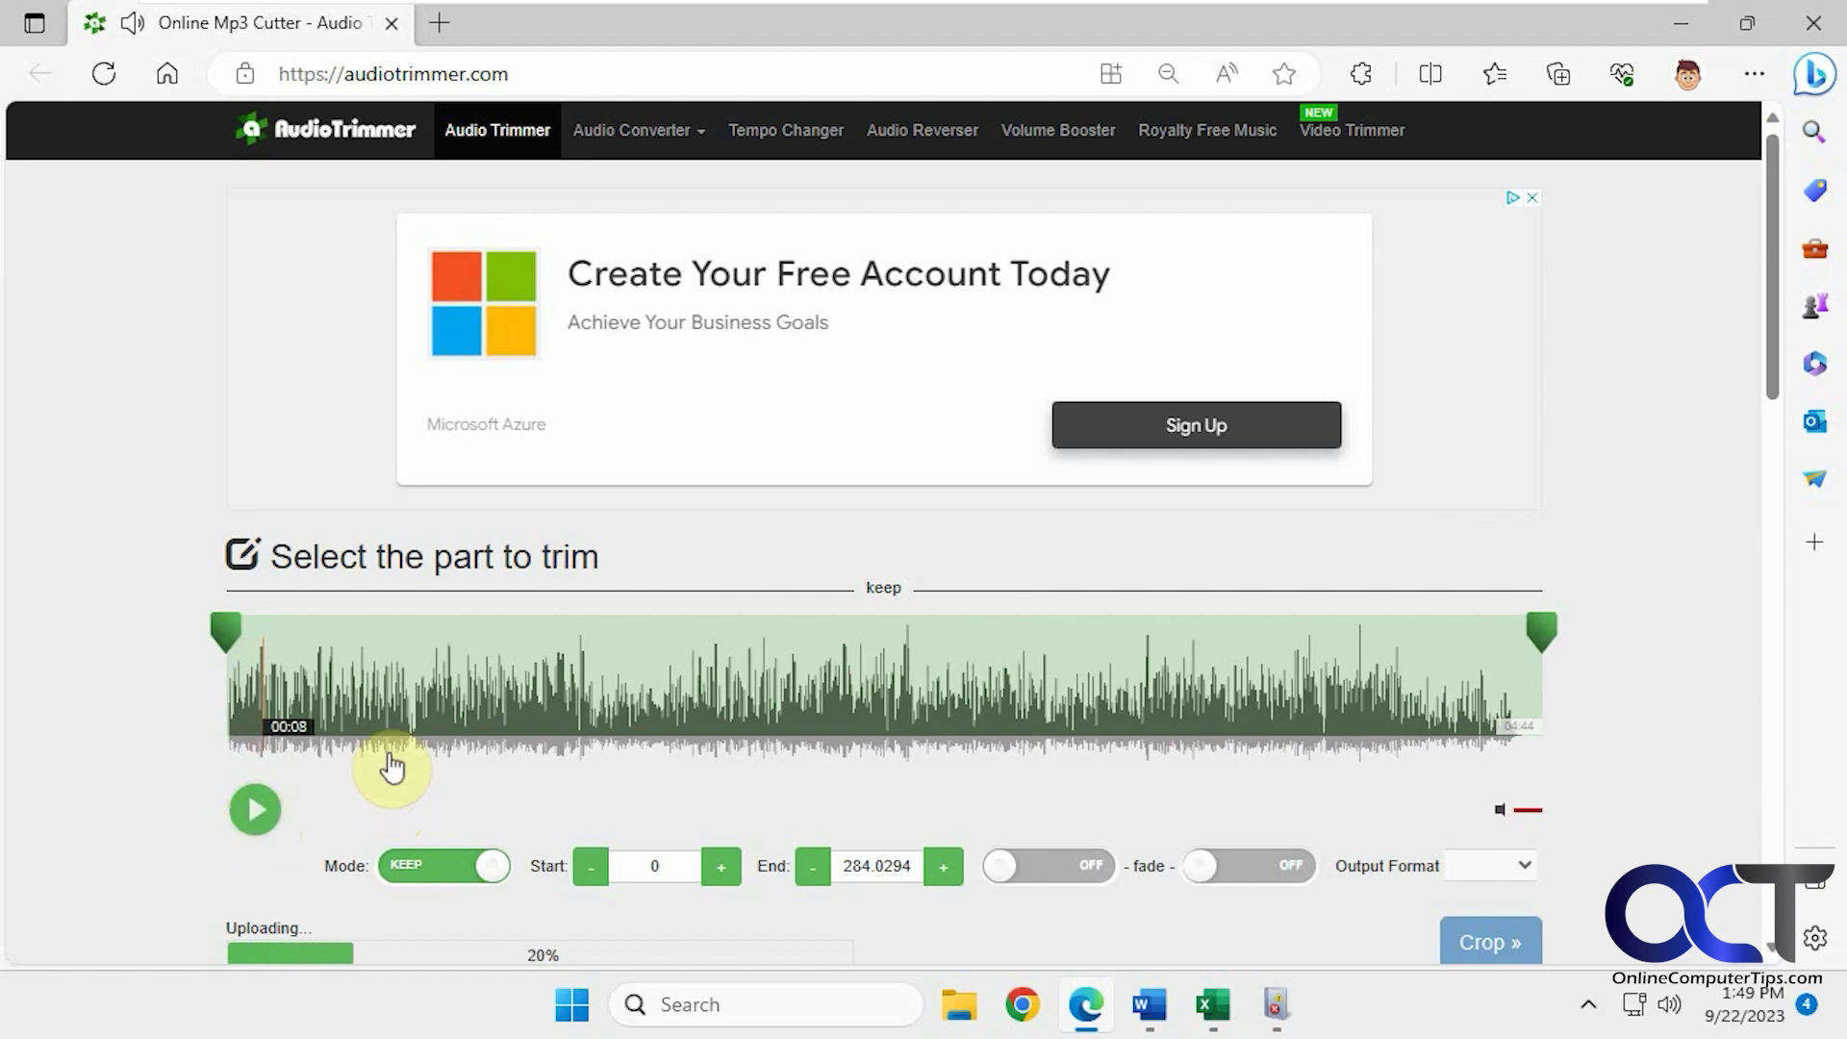
- Preview the 4:34 song's beginning and ending, leaving playback paused at 0:06
{"action": "left_click", "coordinate": [255, 810]}
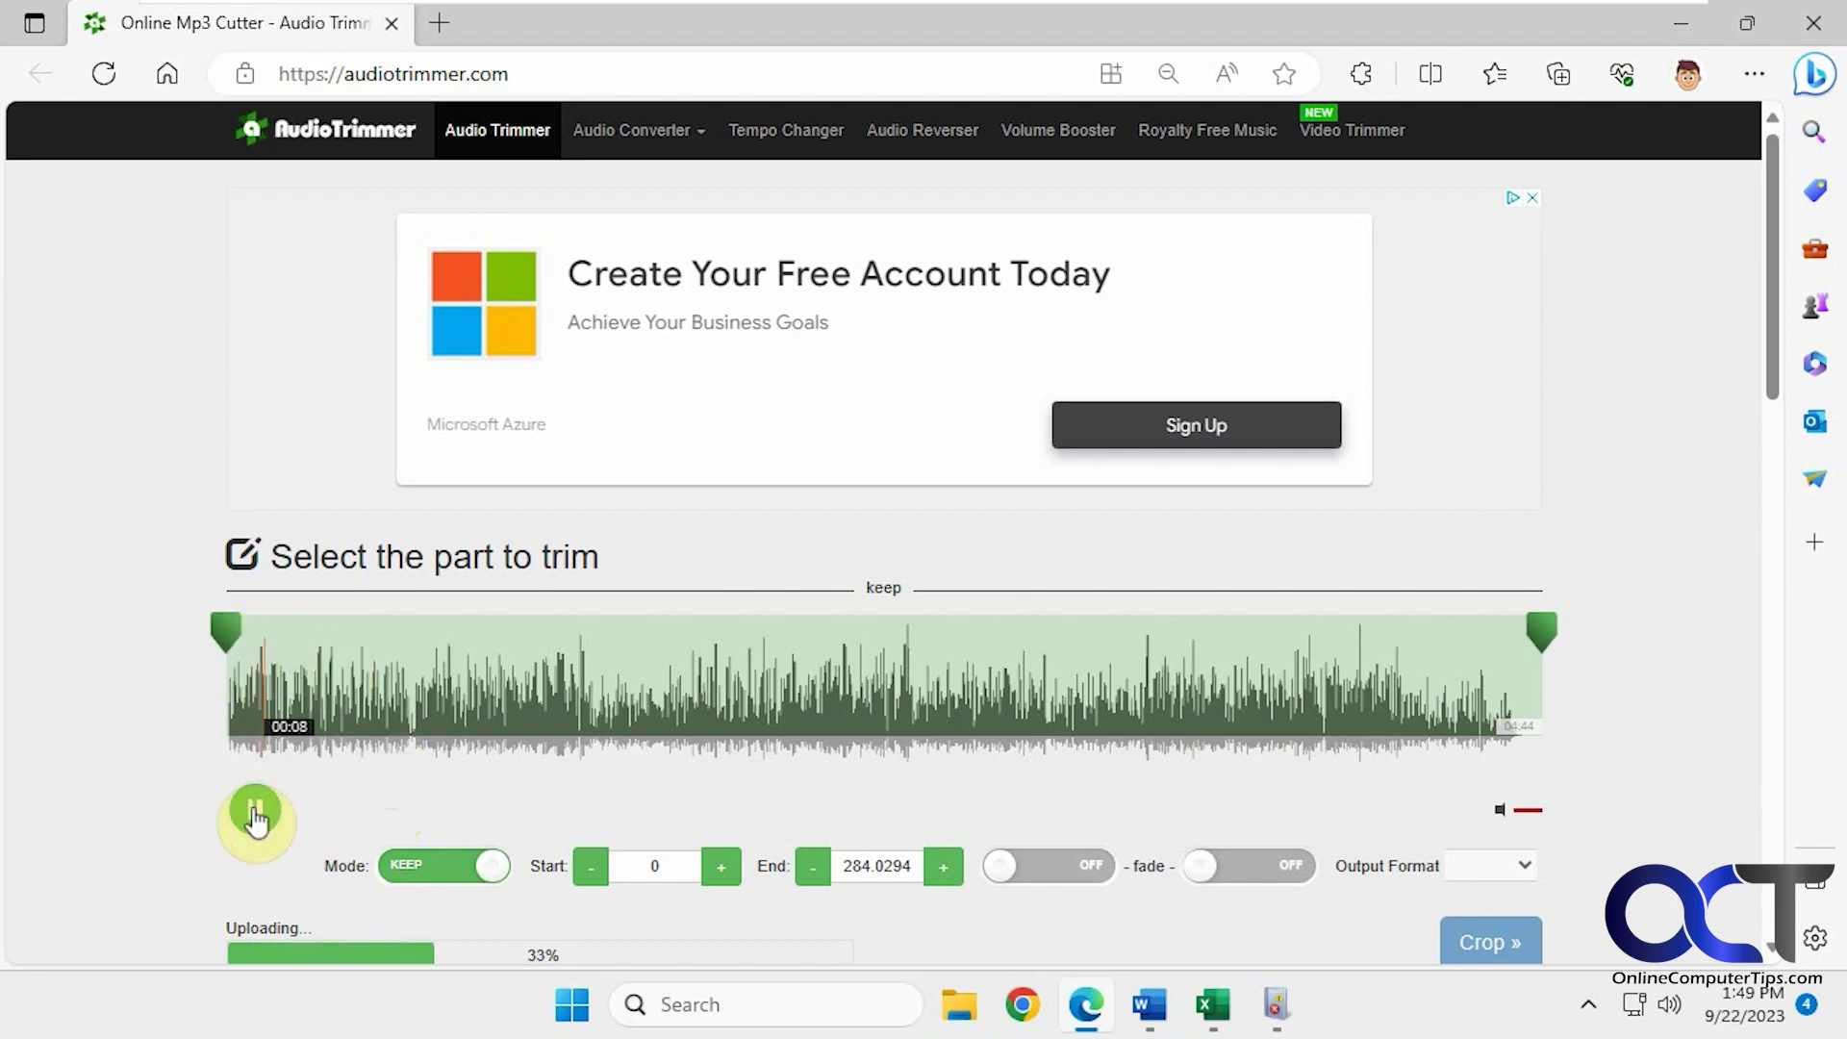
{"action": "left_click_drag", "start_coordinate": [268, 680], "coordinate": [212, 664]}
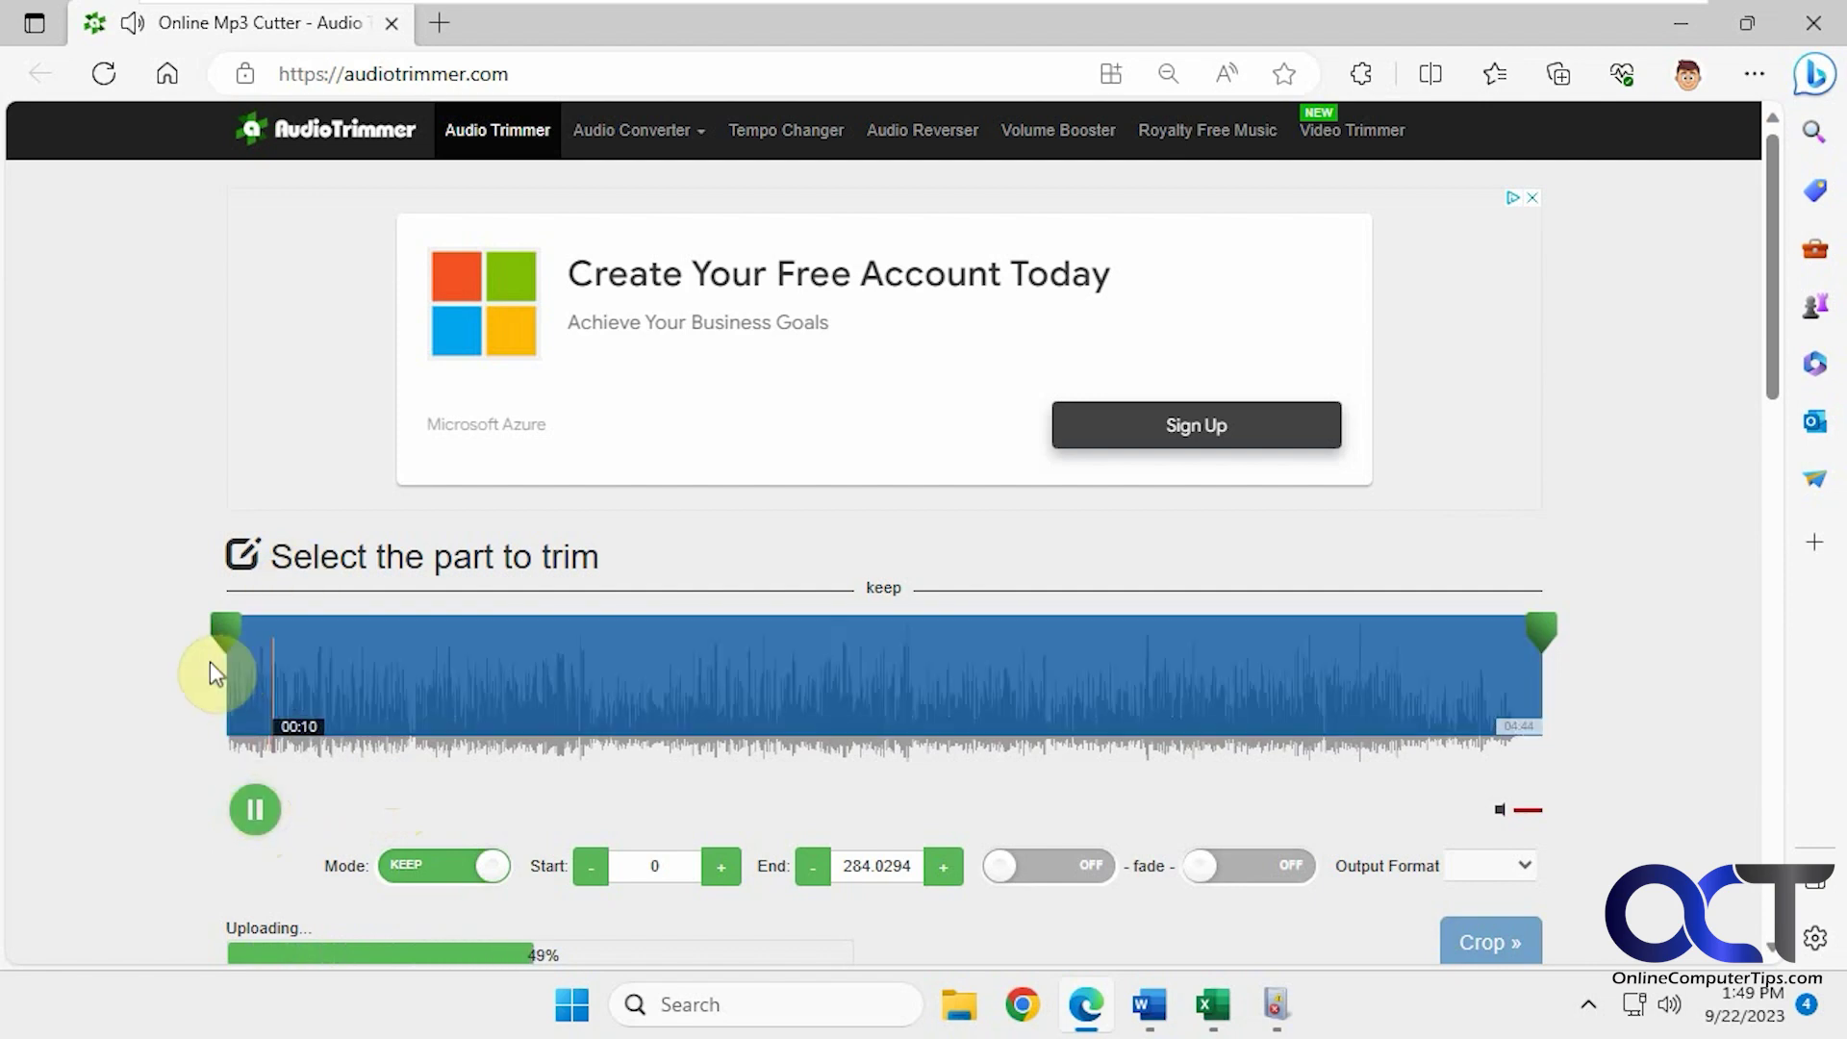
{"action": "left_click", "coordinate": [255, 810]}
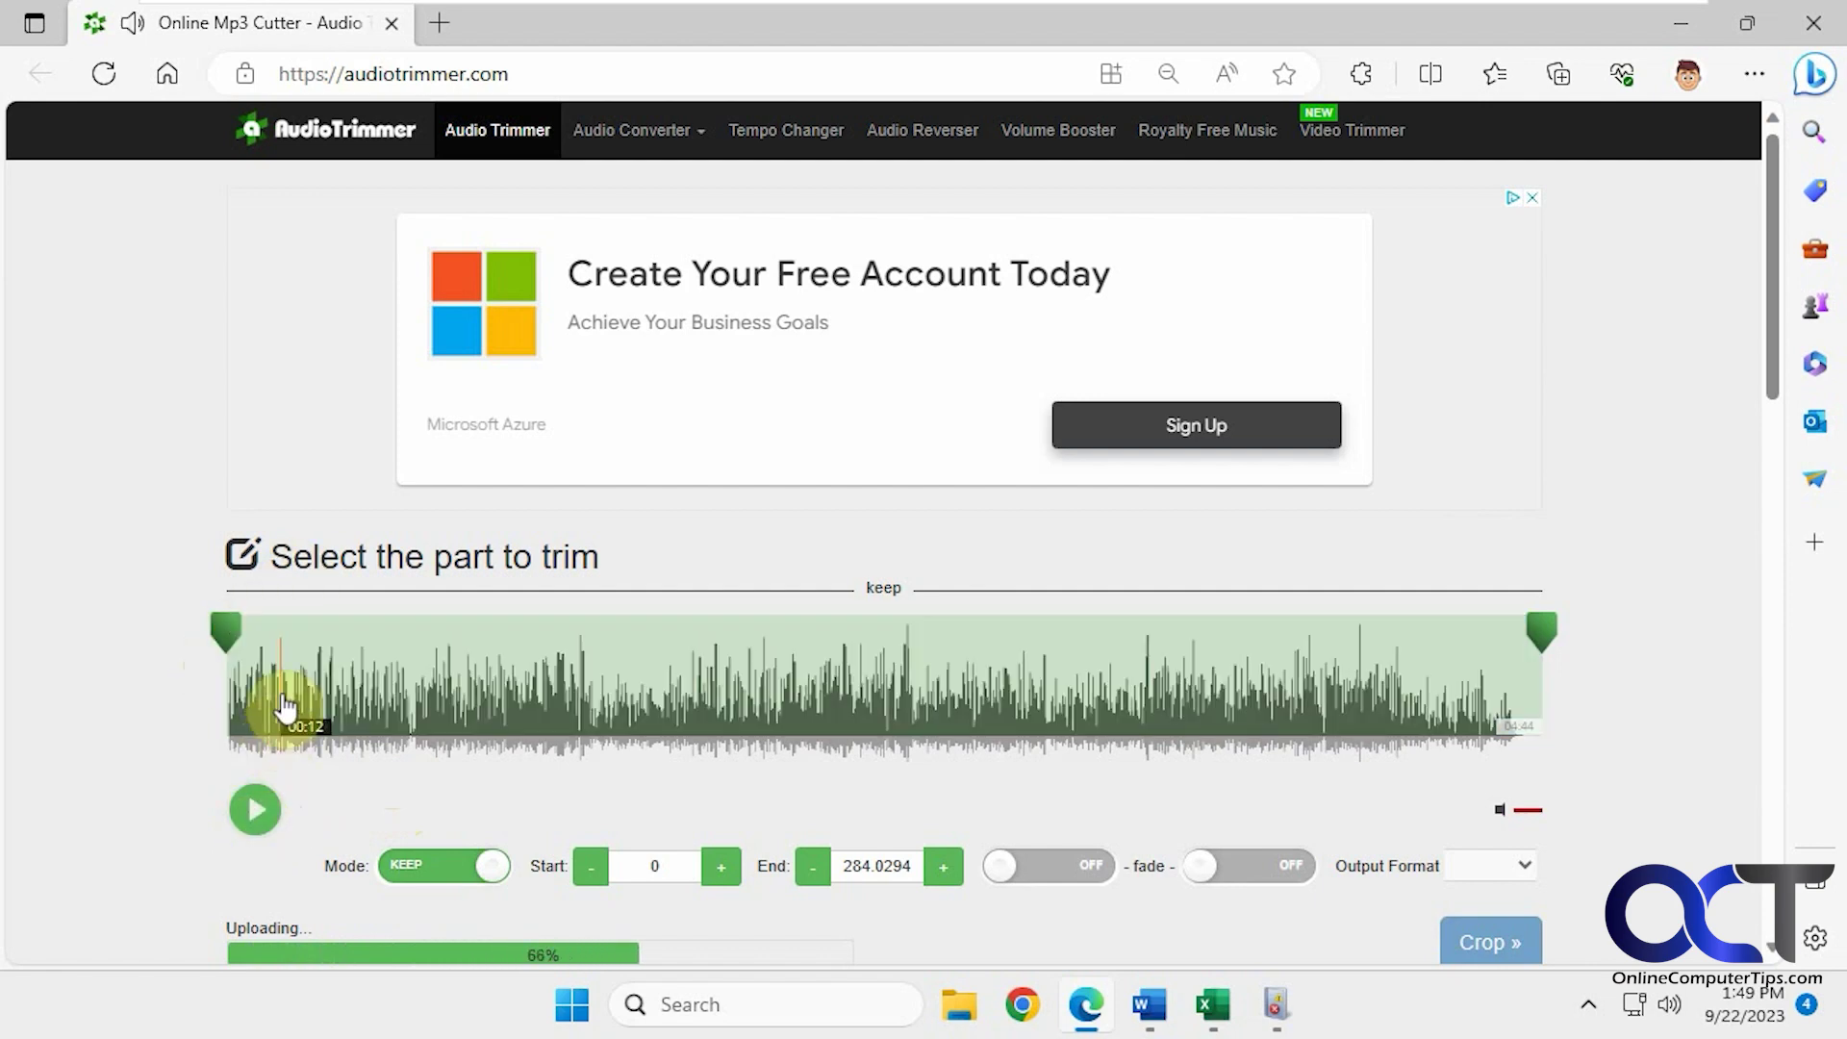
{"action": "left_click", "coordinate": [232, 679]}
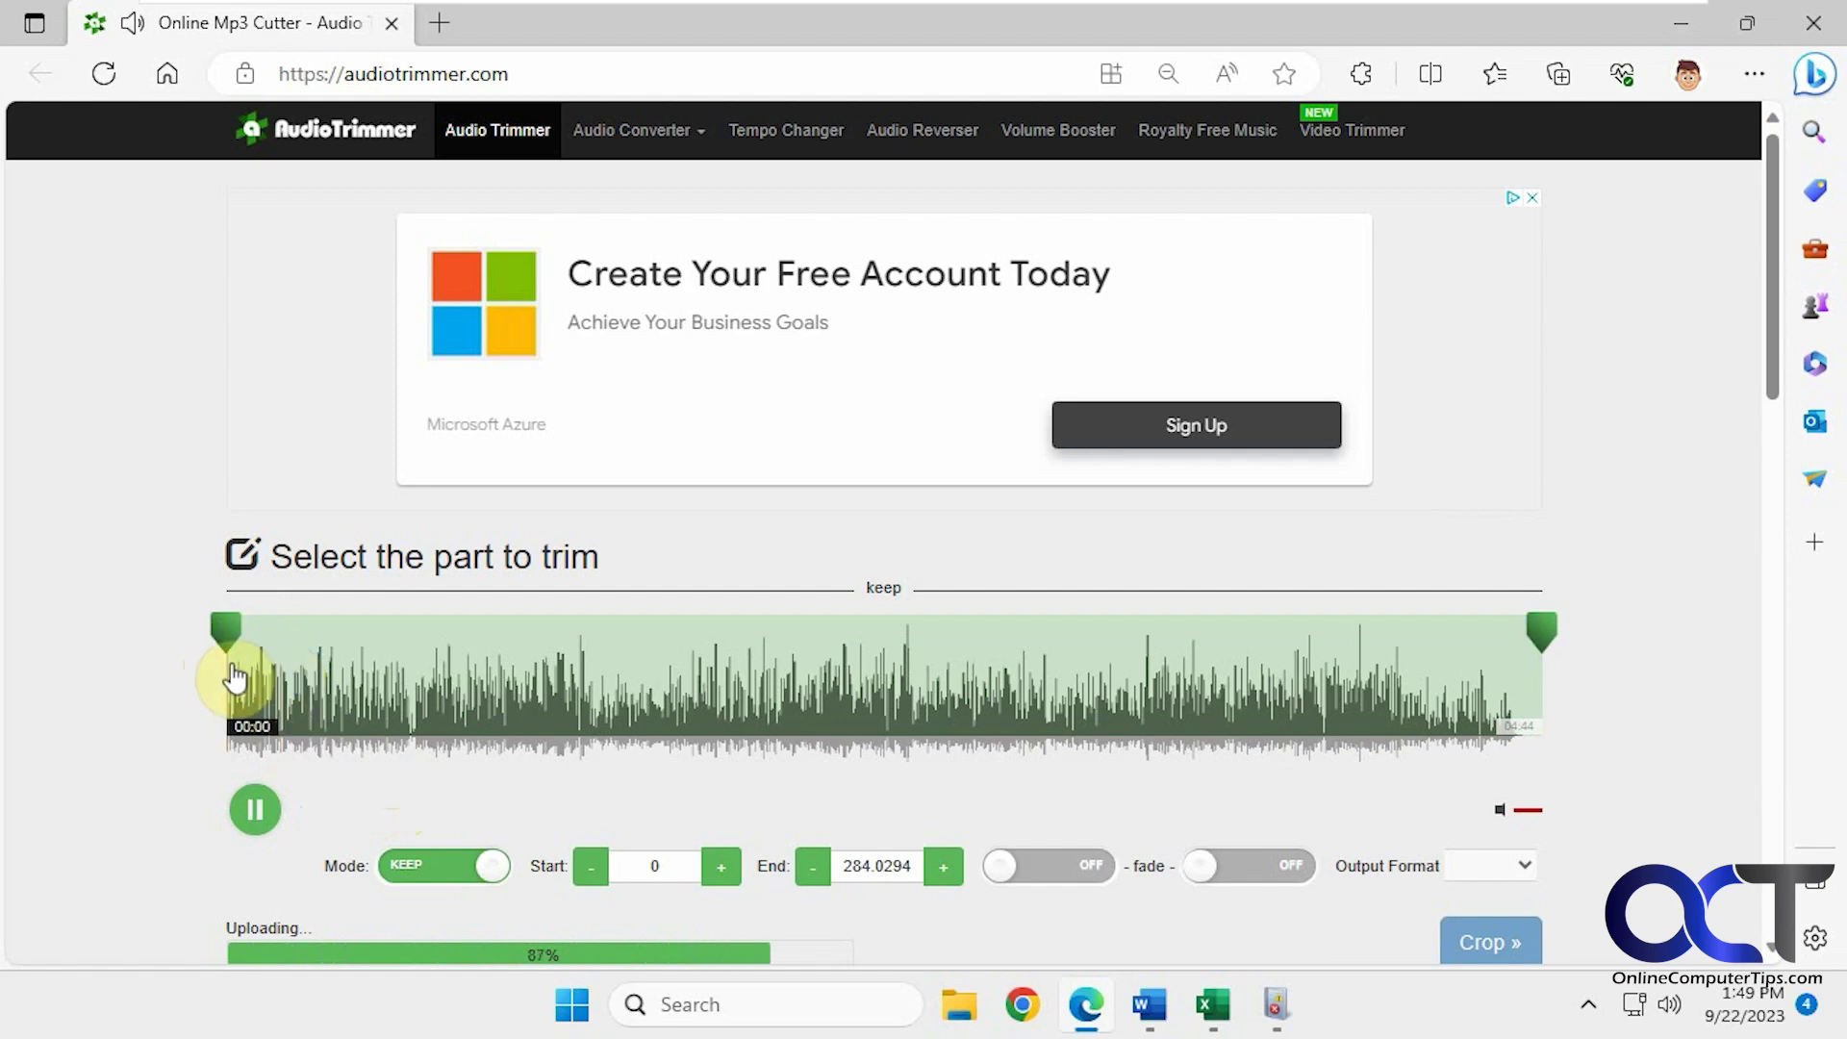
{"action": "left_click", "coordinate": [256, 814]}
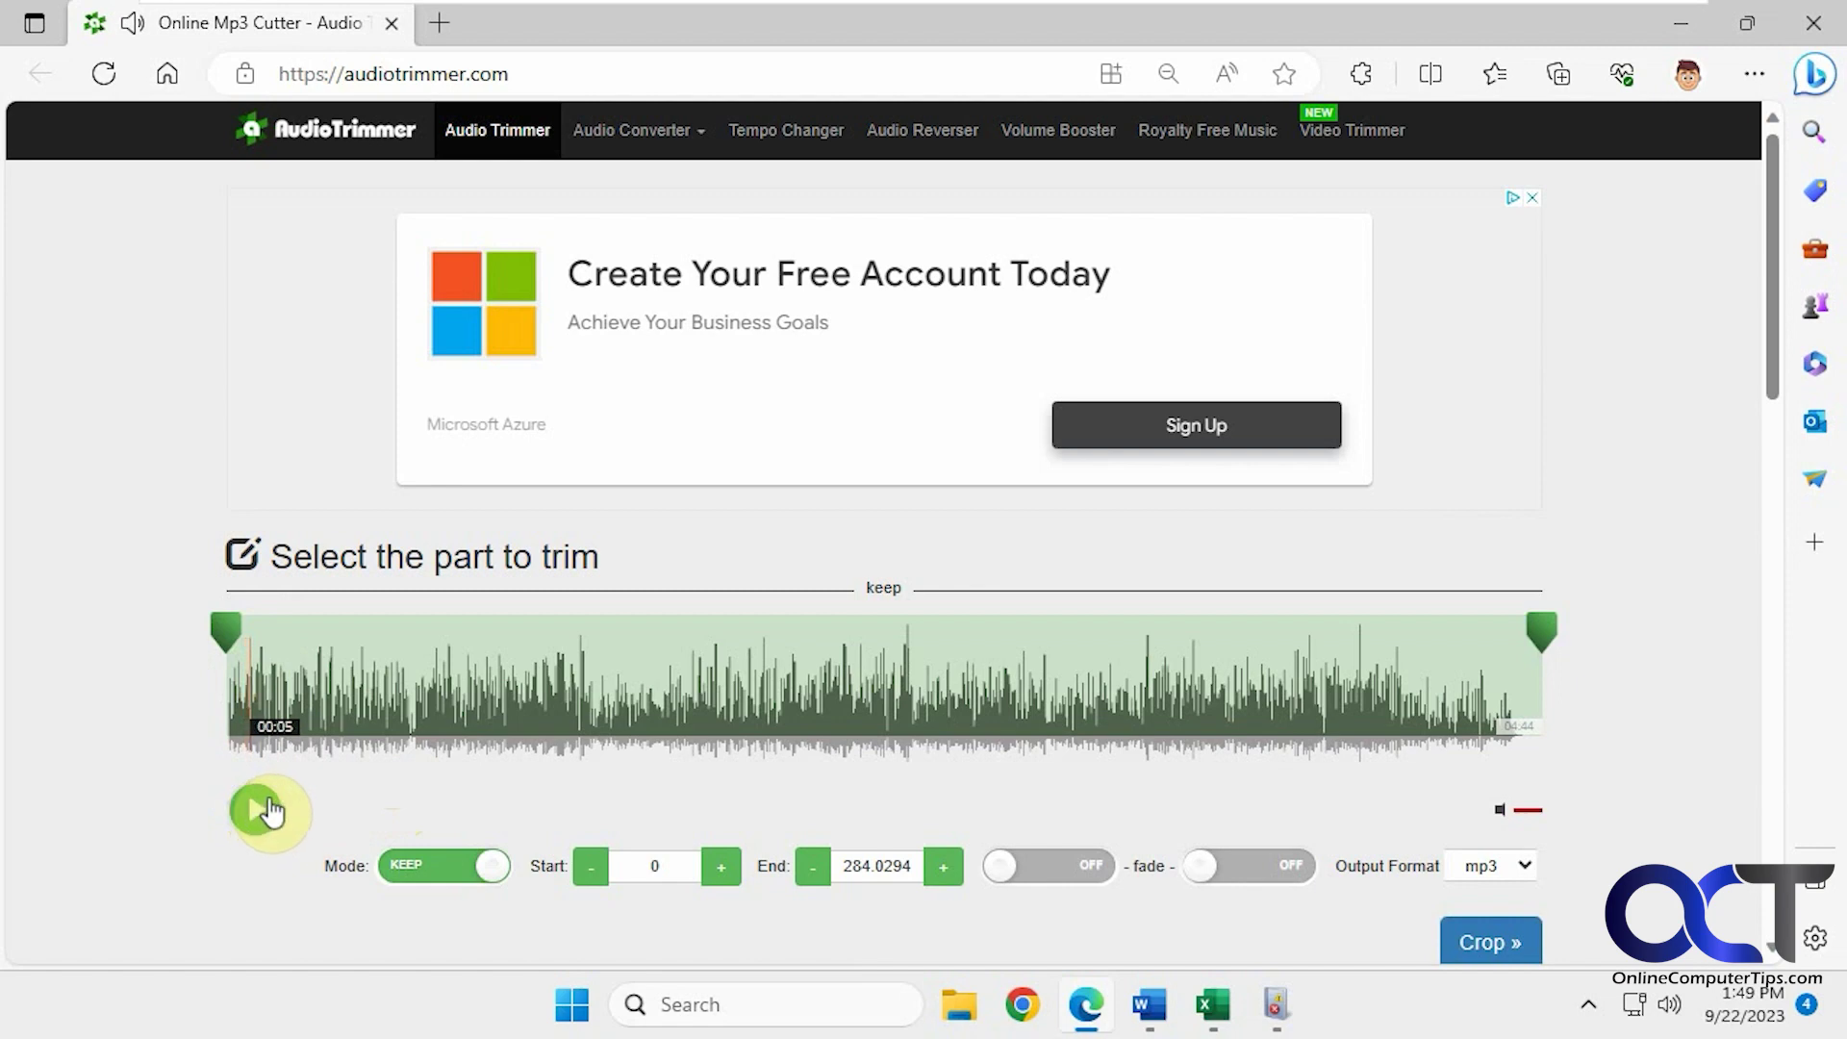
{"action": "left_click", "coordinate": [1482, 625]}
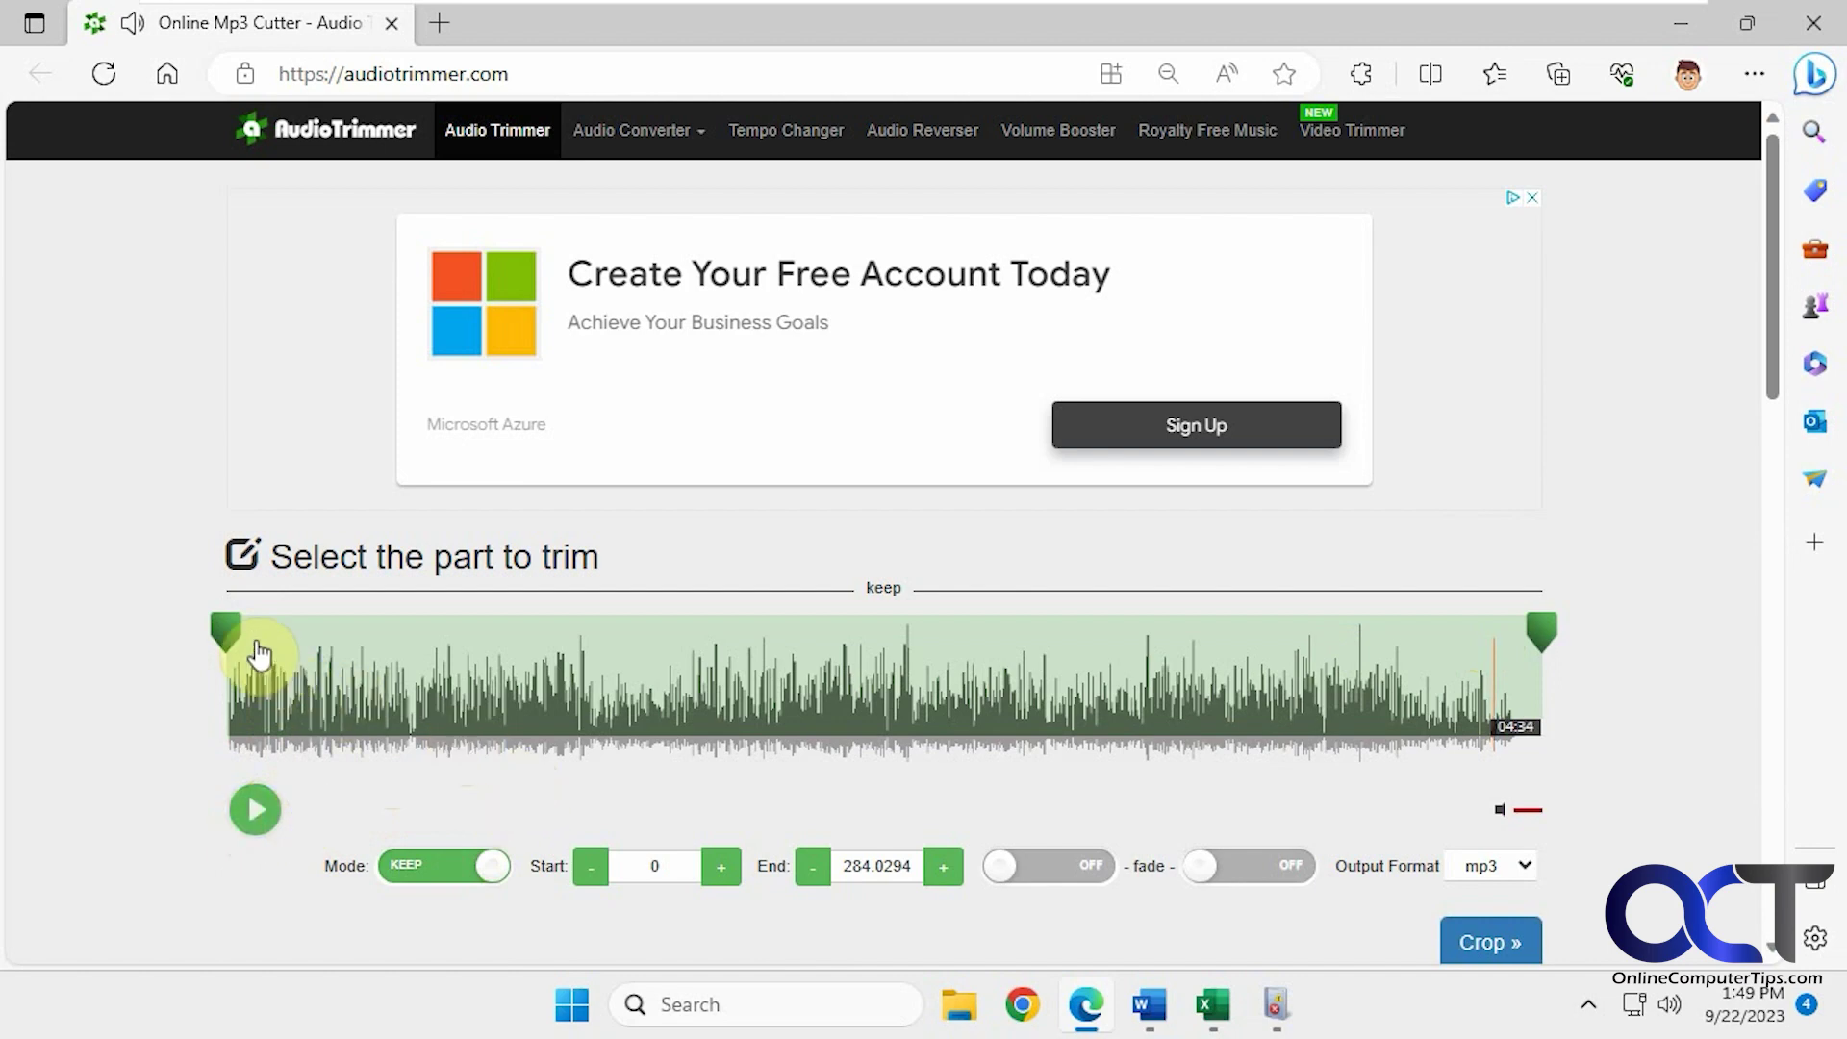
{"action": "left_click", "coordinate": [255, 812]}
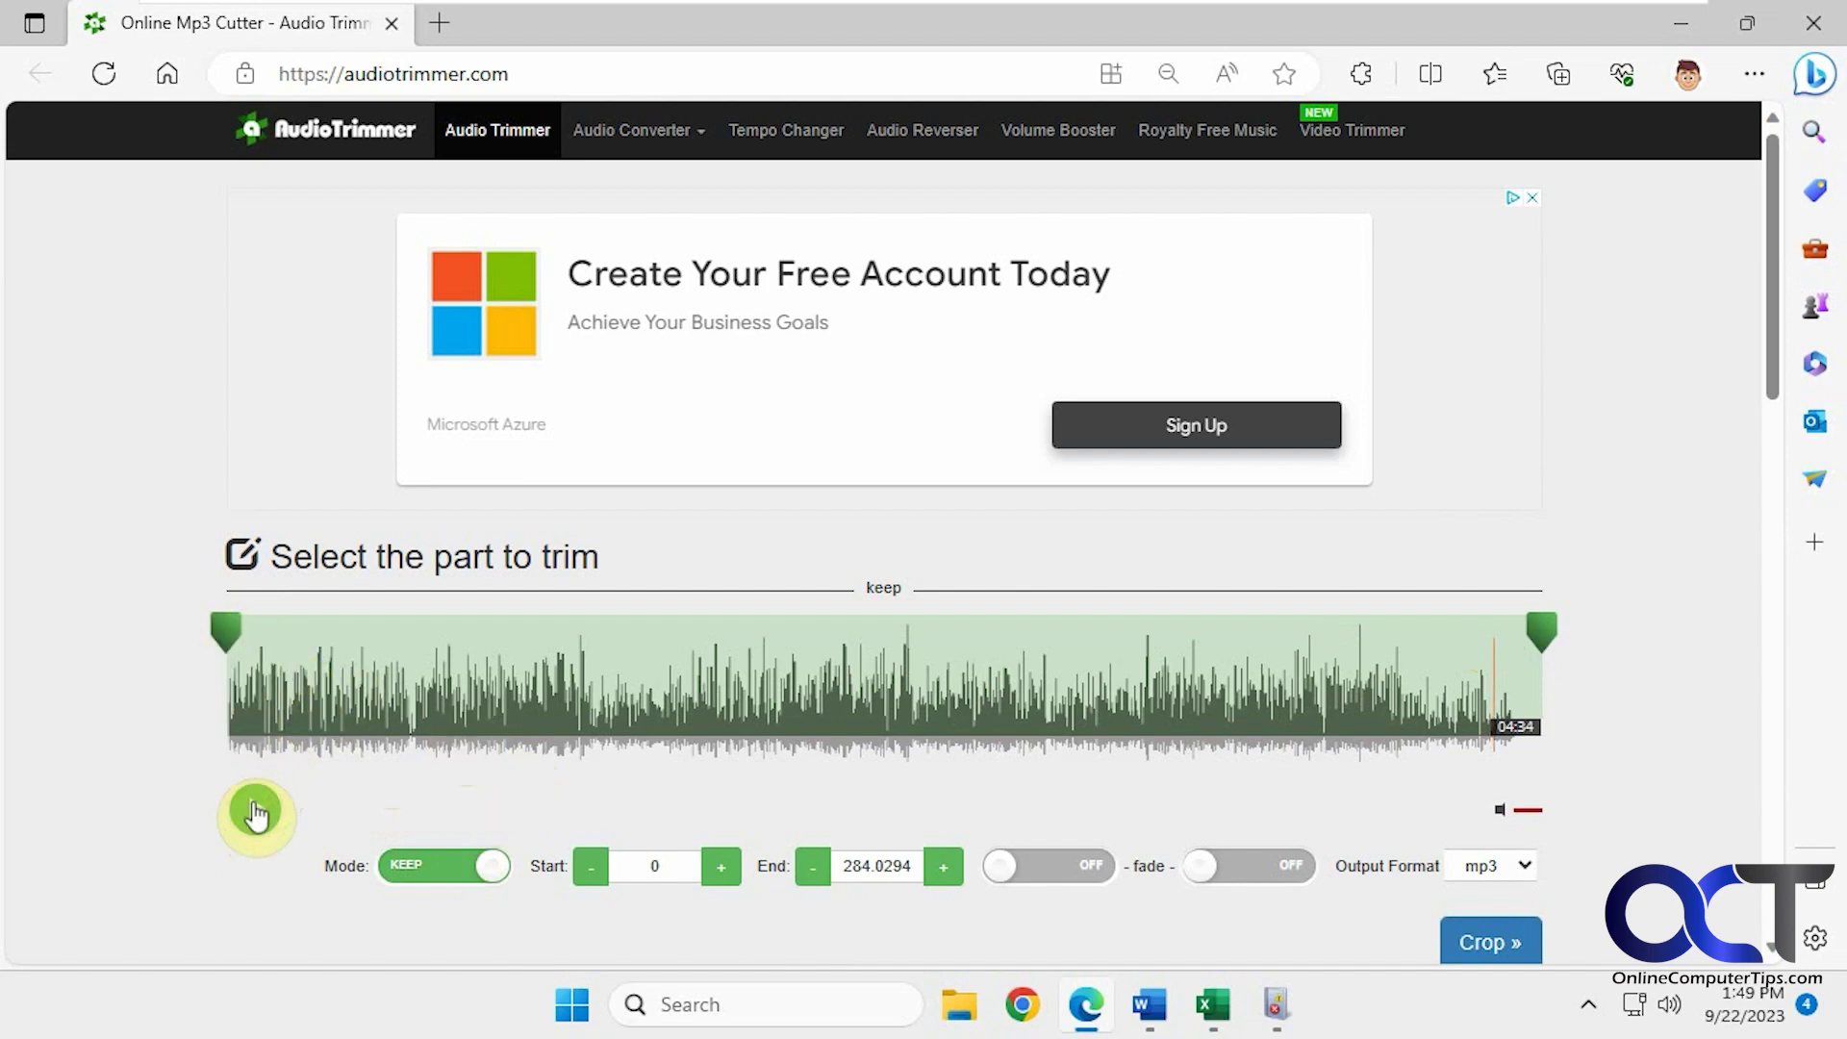
{"action": "left_click", "coordinate": [227, 635]}
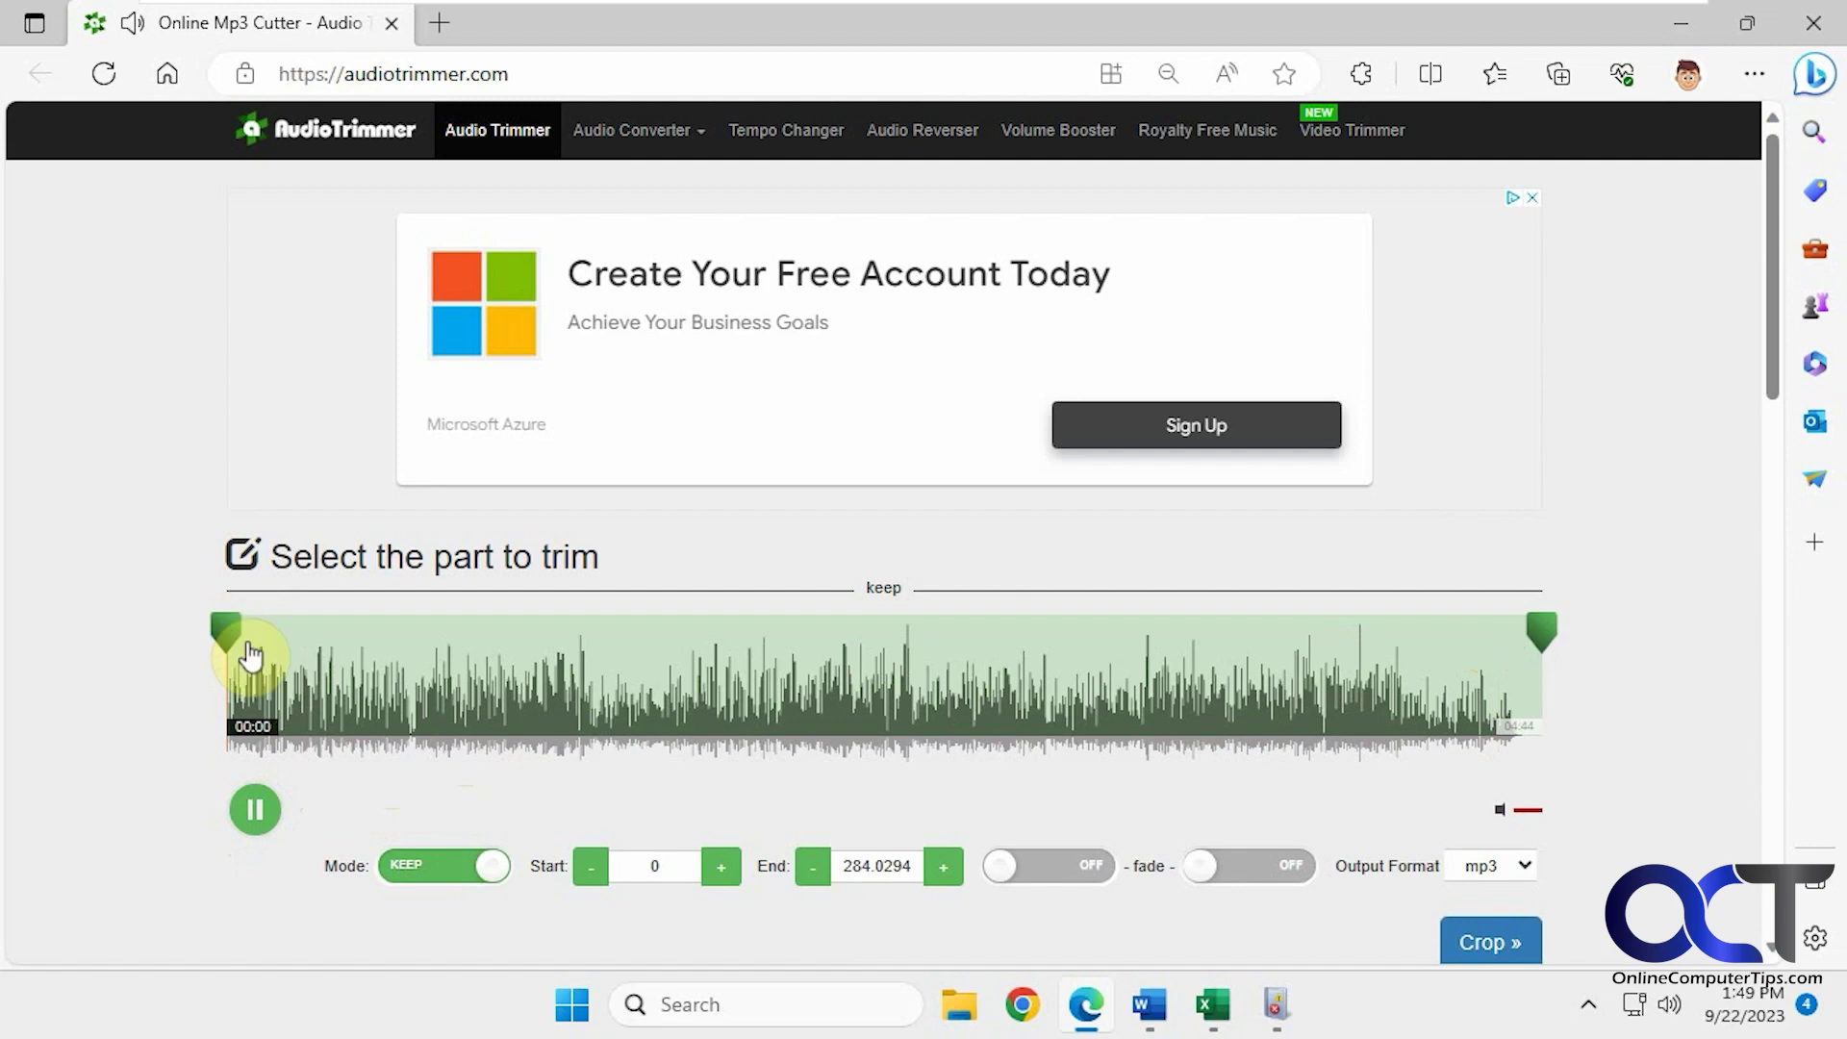
{"action": "left_click", "coordinate": [255, 814]}
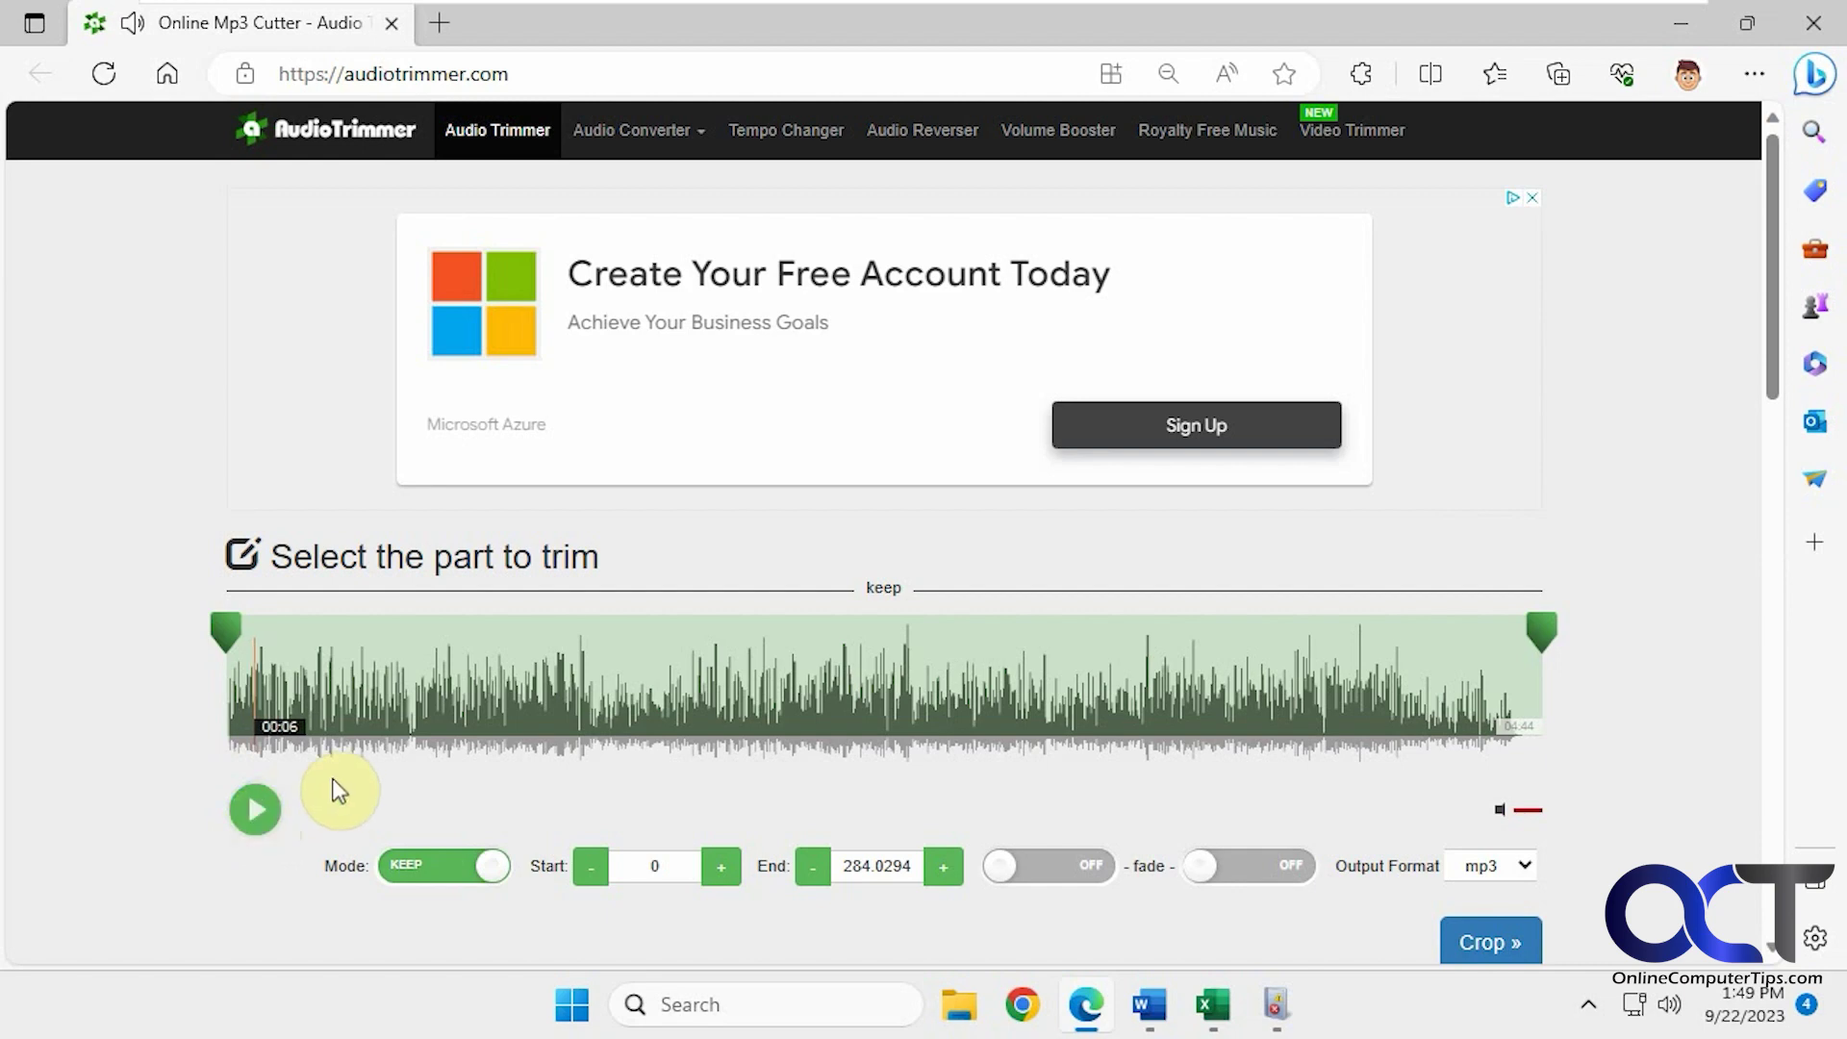
- Set the trim range to 6.27–277.83 s after previewing the ending, with mode on remove
{"action": "left_click_drag", "start_coordinate": [227, 620], "coordinate": [256, 630]}
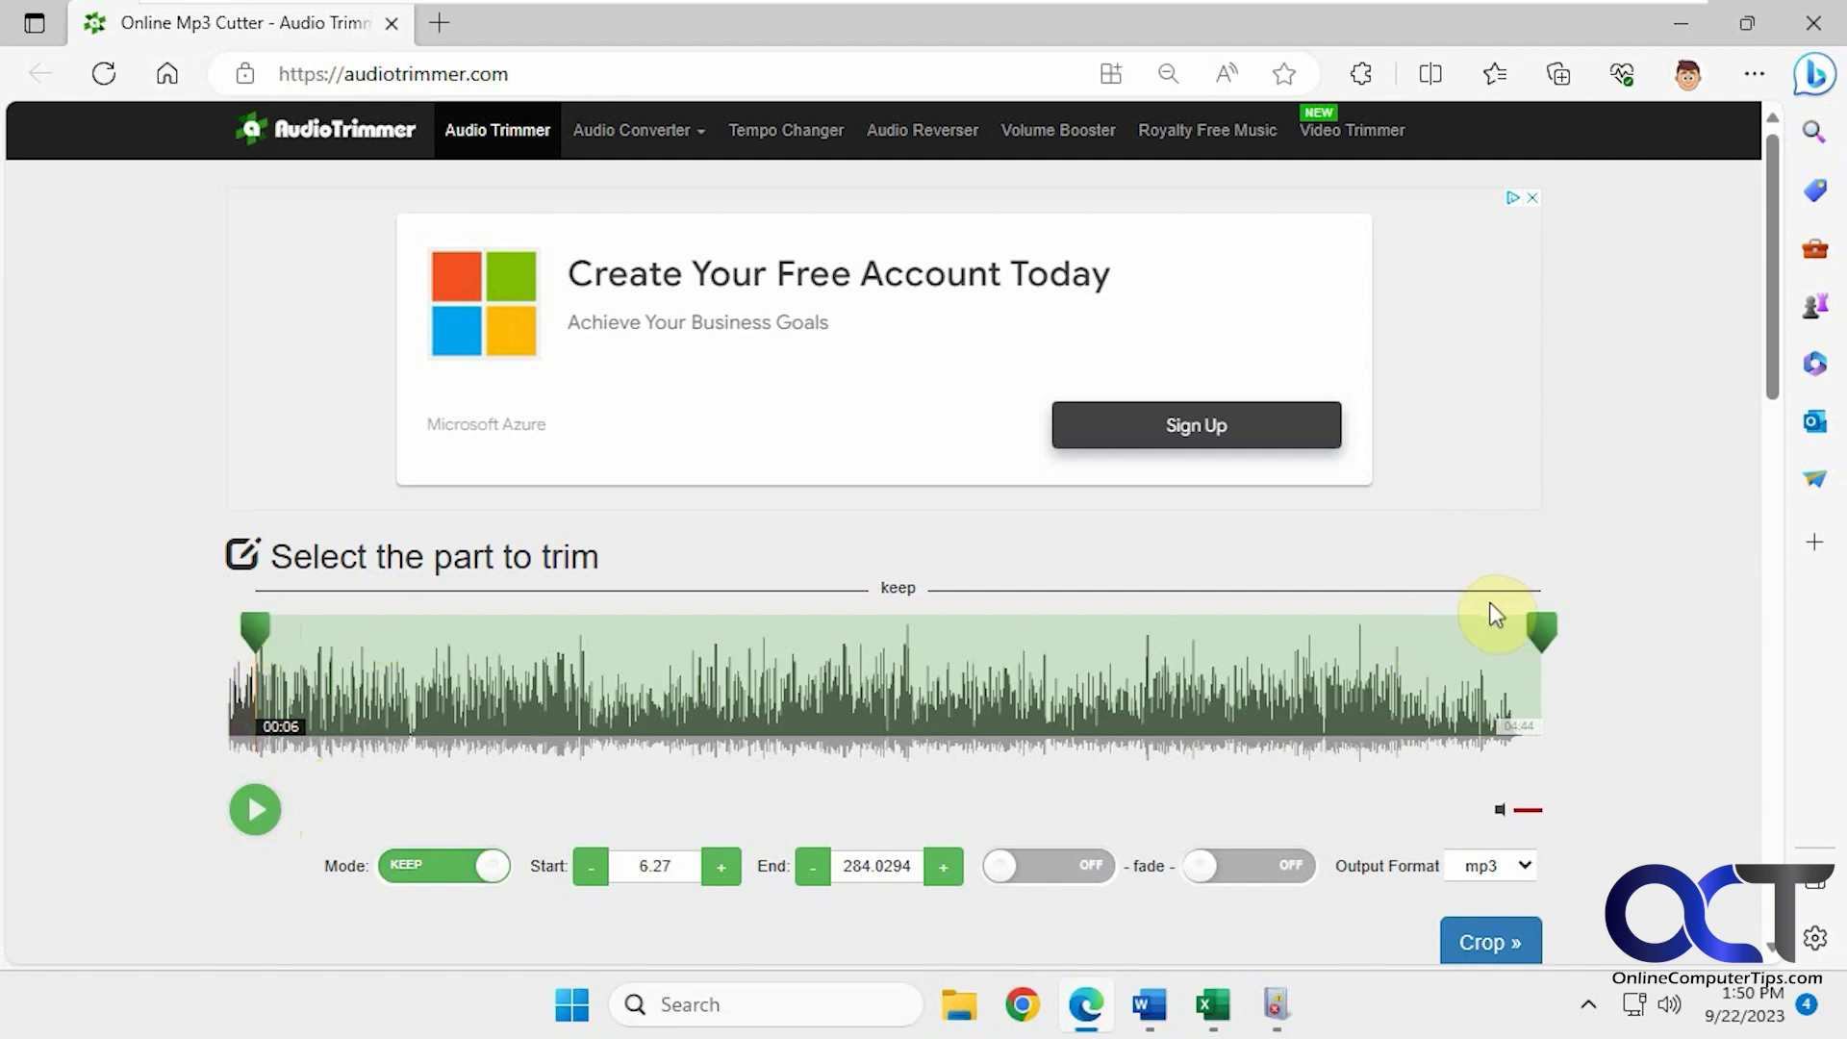
{"action": "left_click", "coordinate": [1482, 630]}
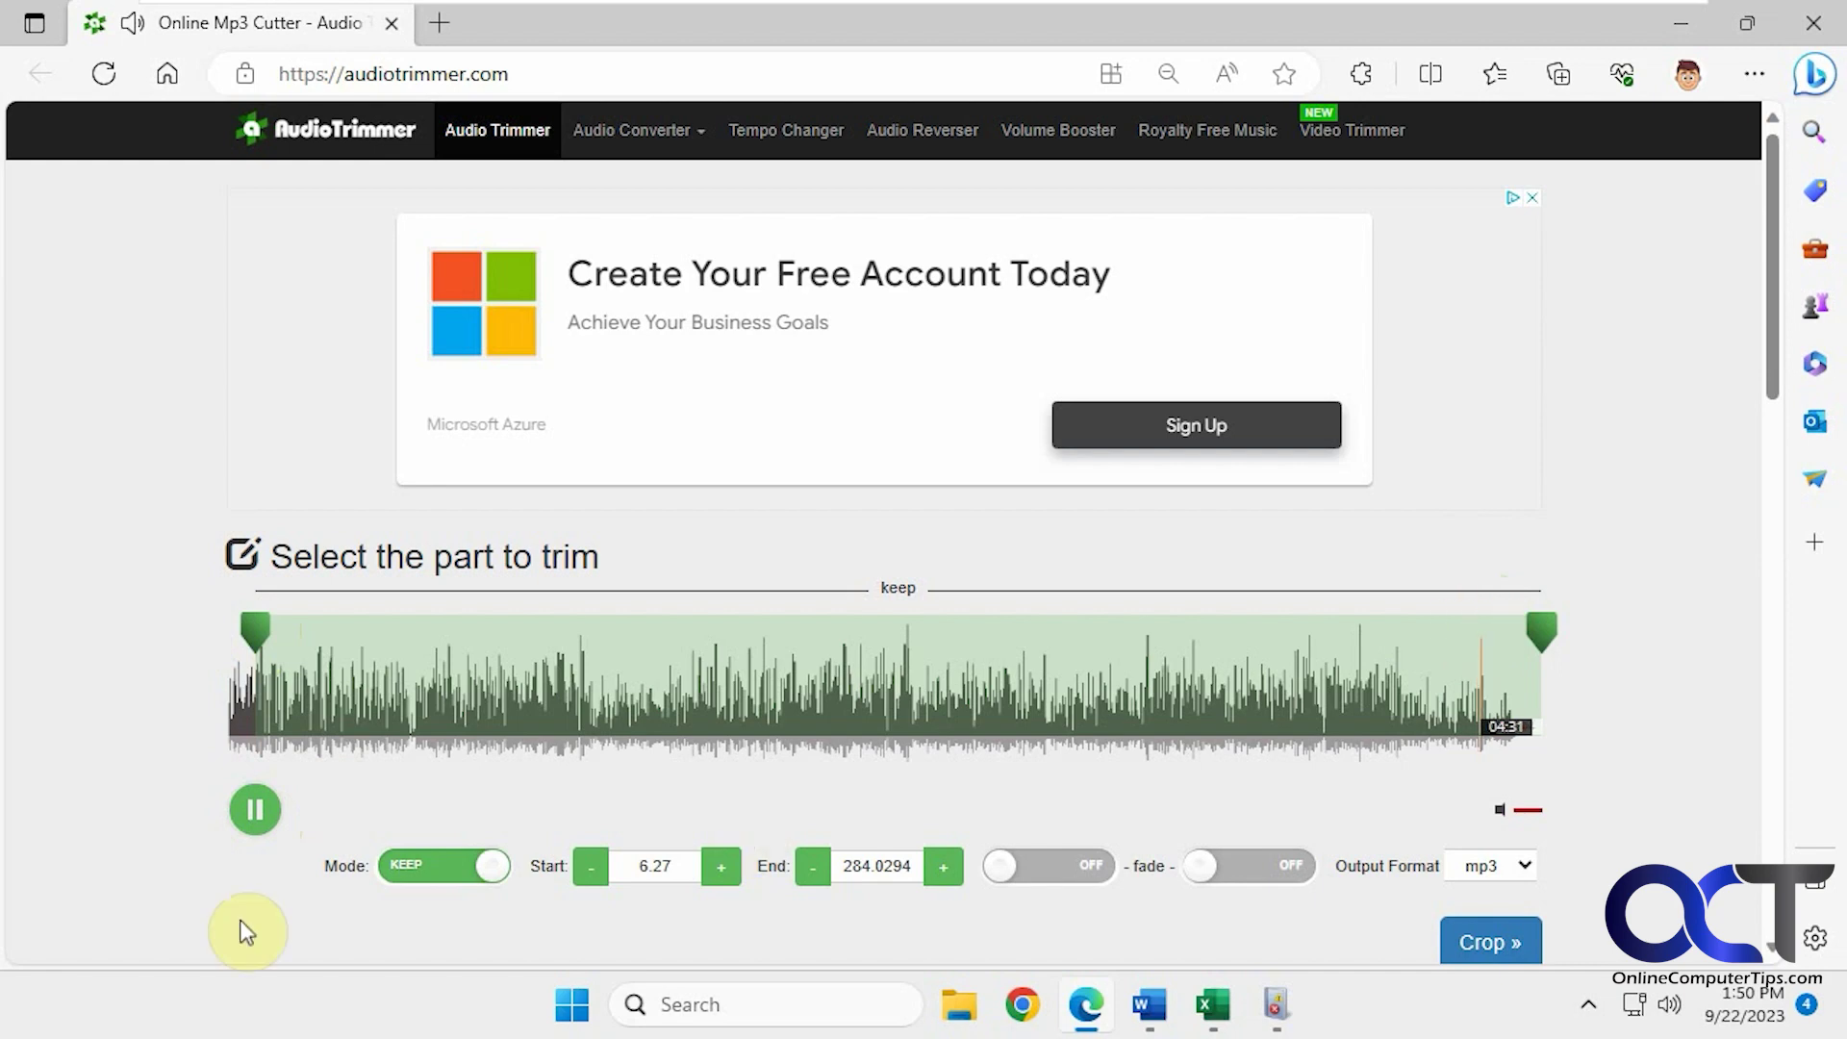
{"action": "left_click", "coordinate": [256, 812]}
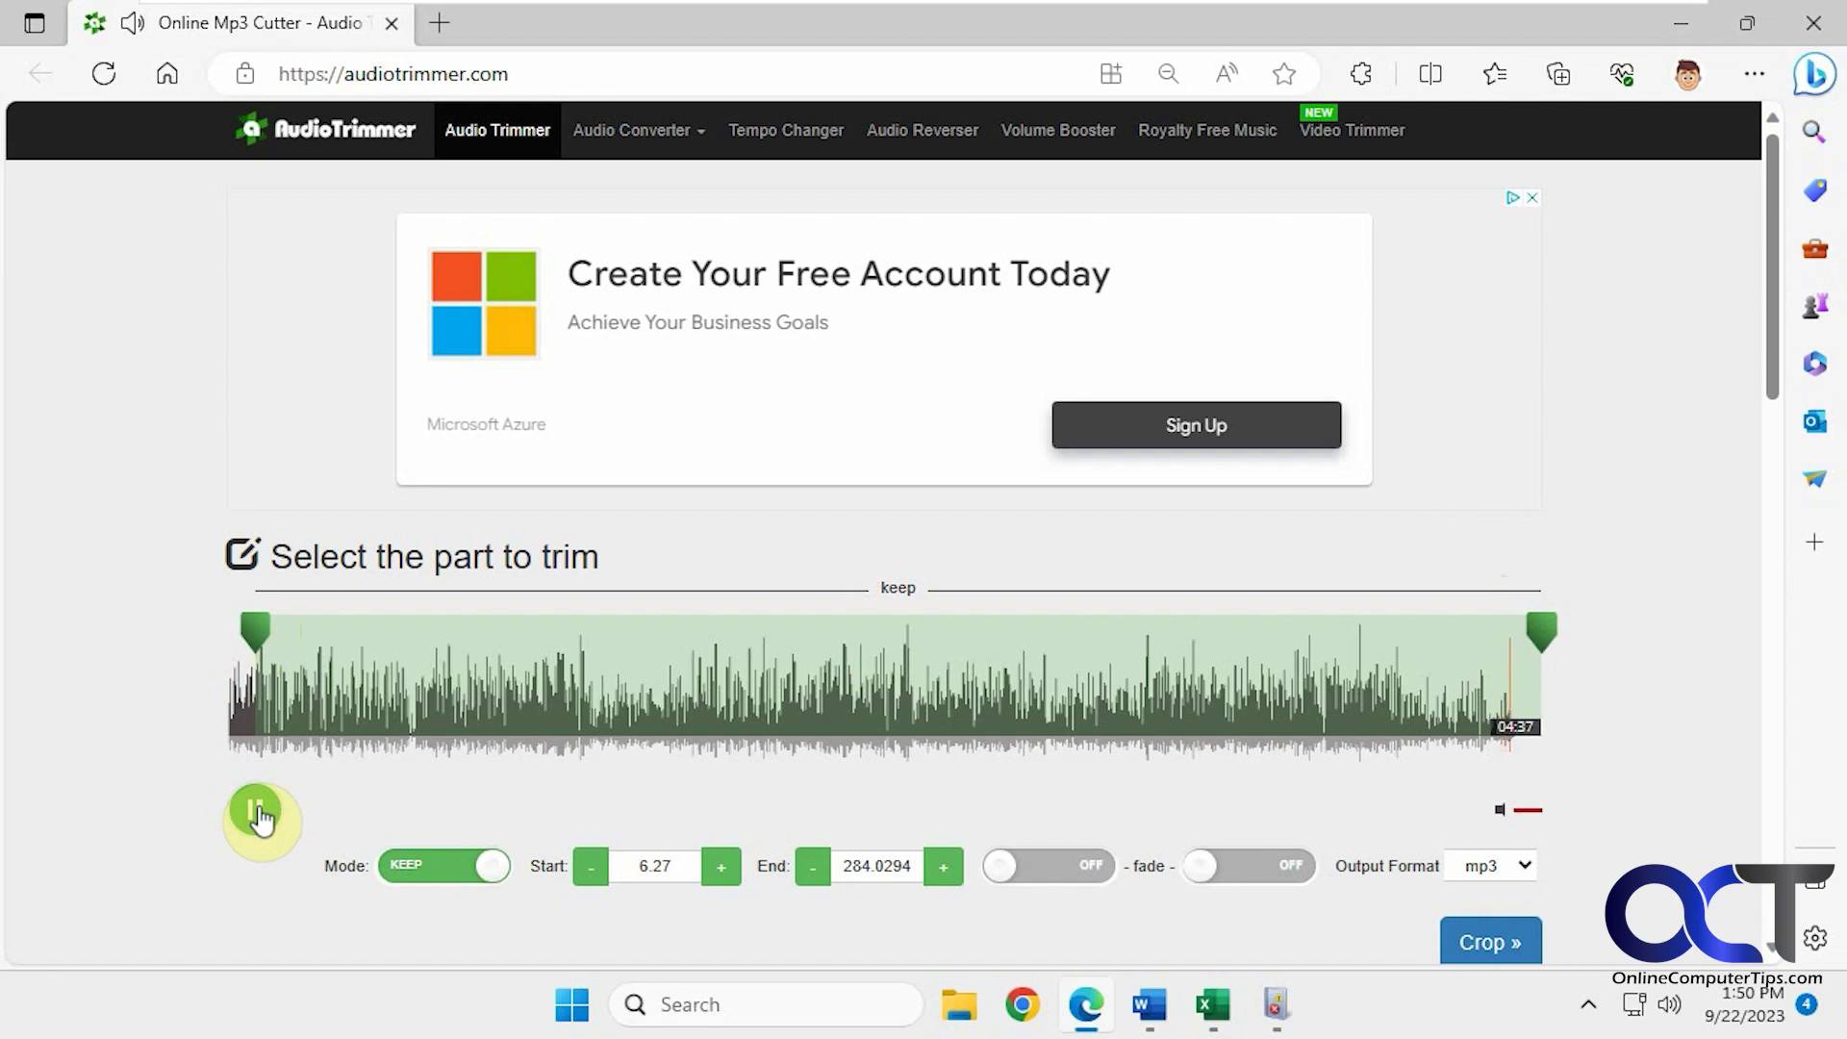
{"action": "left_click", "coordinate": [259, 818]}
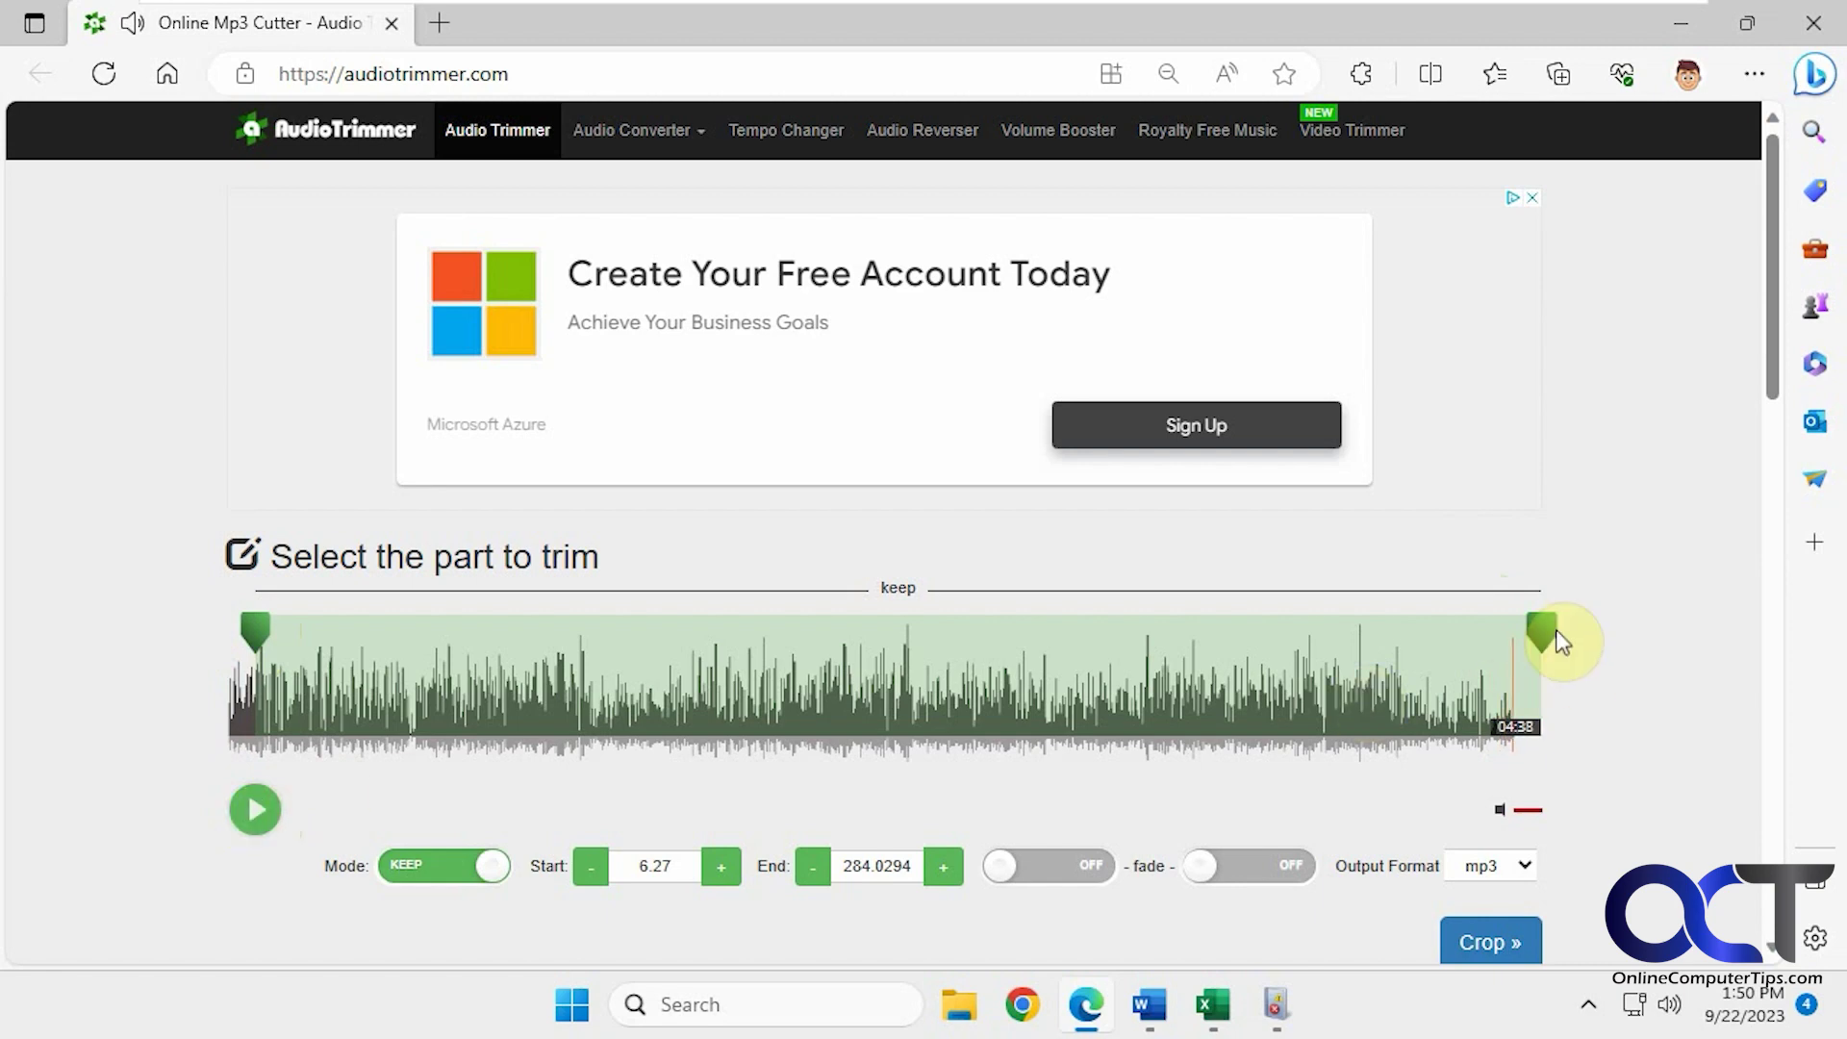
{"action": "left_click_drag", "start_coordinate": [1542, 635], "coordinate": [1516, 635]}
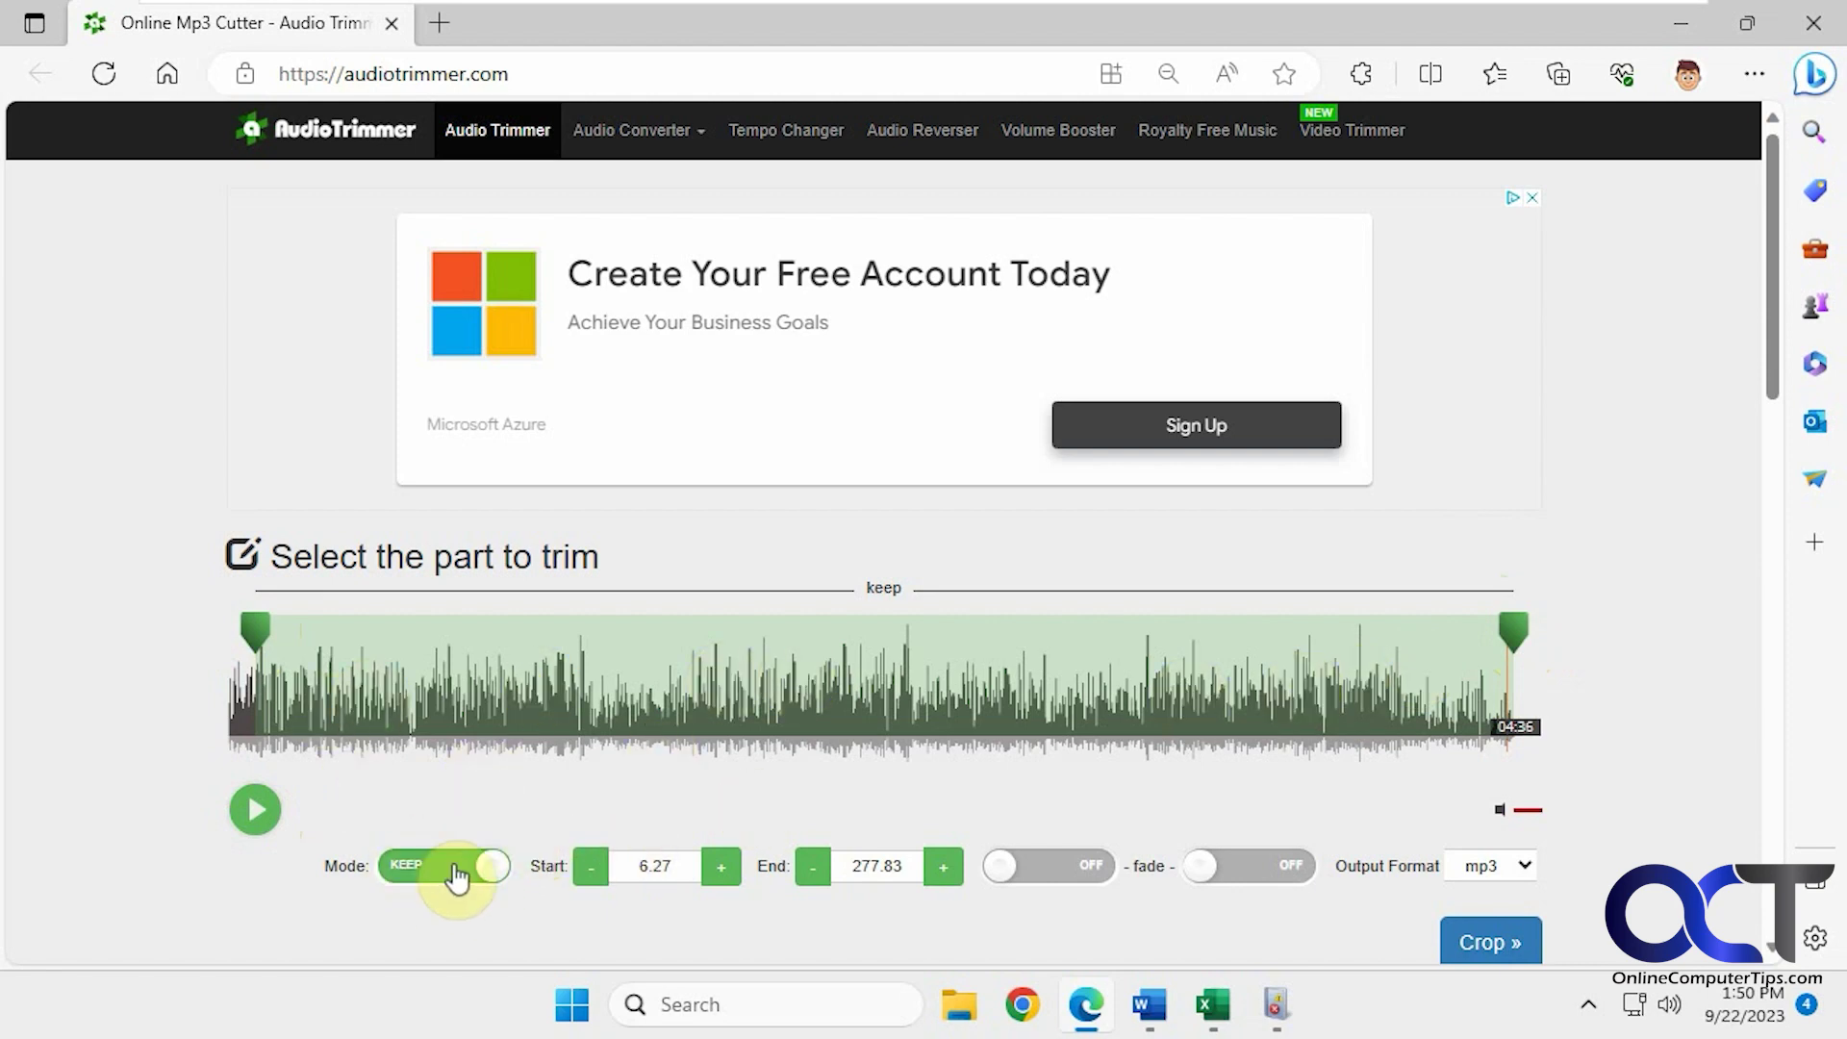
{"action": "left_click", "coordinate": [402, 871]}
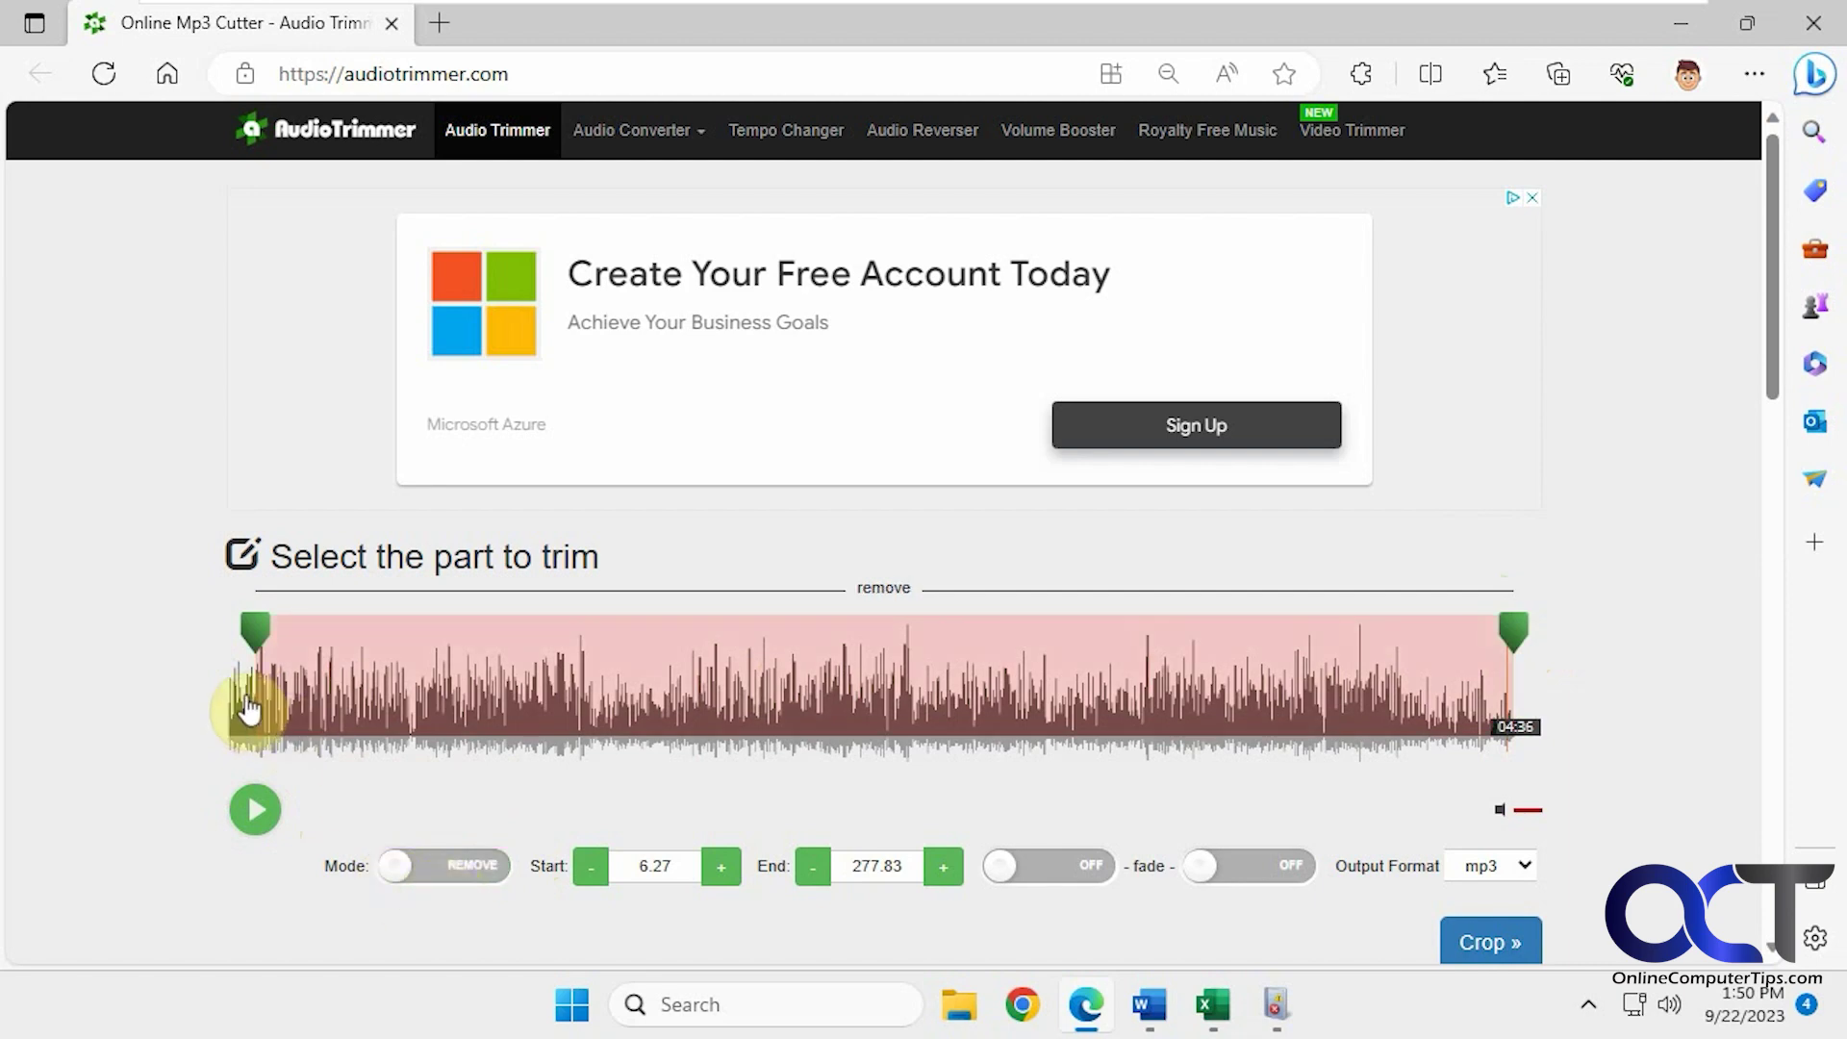
- Switch the mode back to keep, enable fade-in and fade-out, and keep mp3 output
{"action": "left_click", "coordinate": [487, 871]}
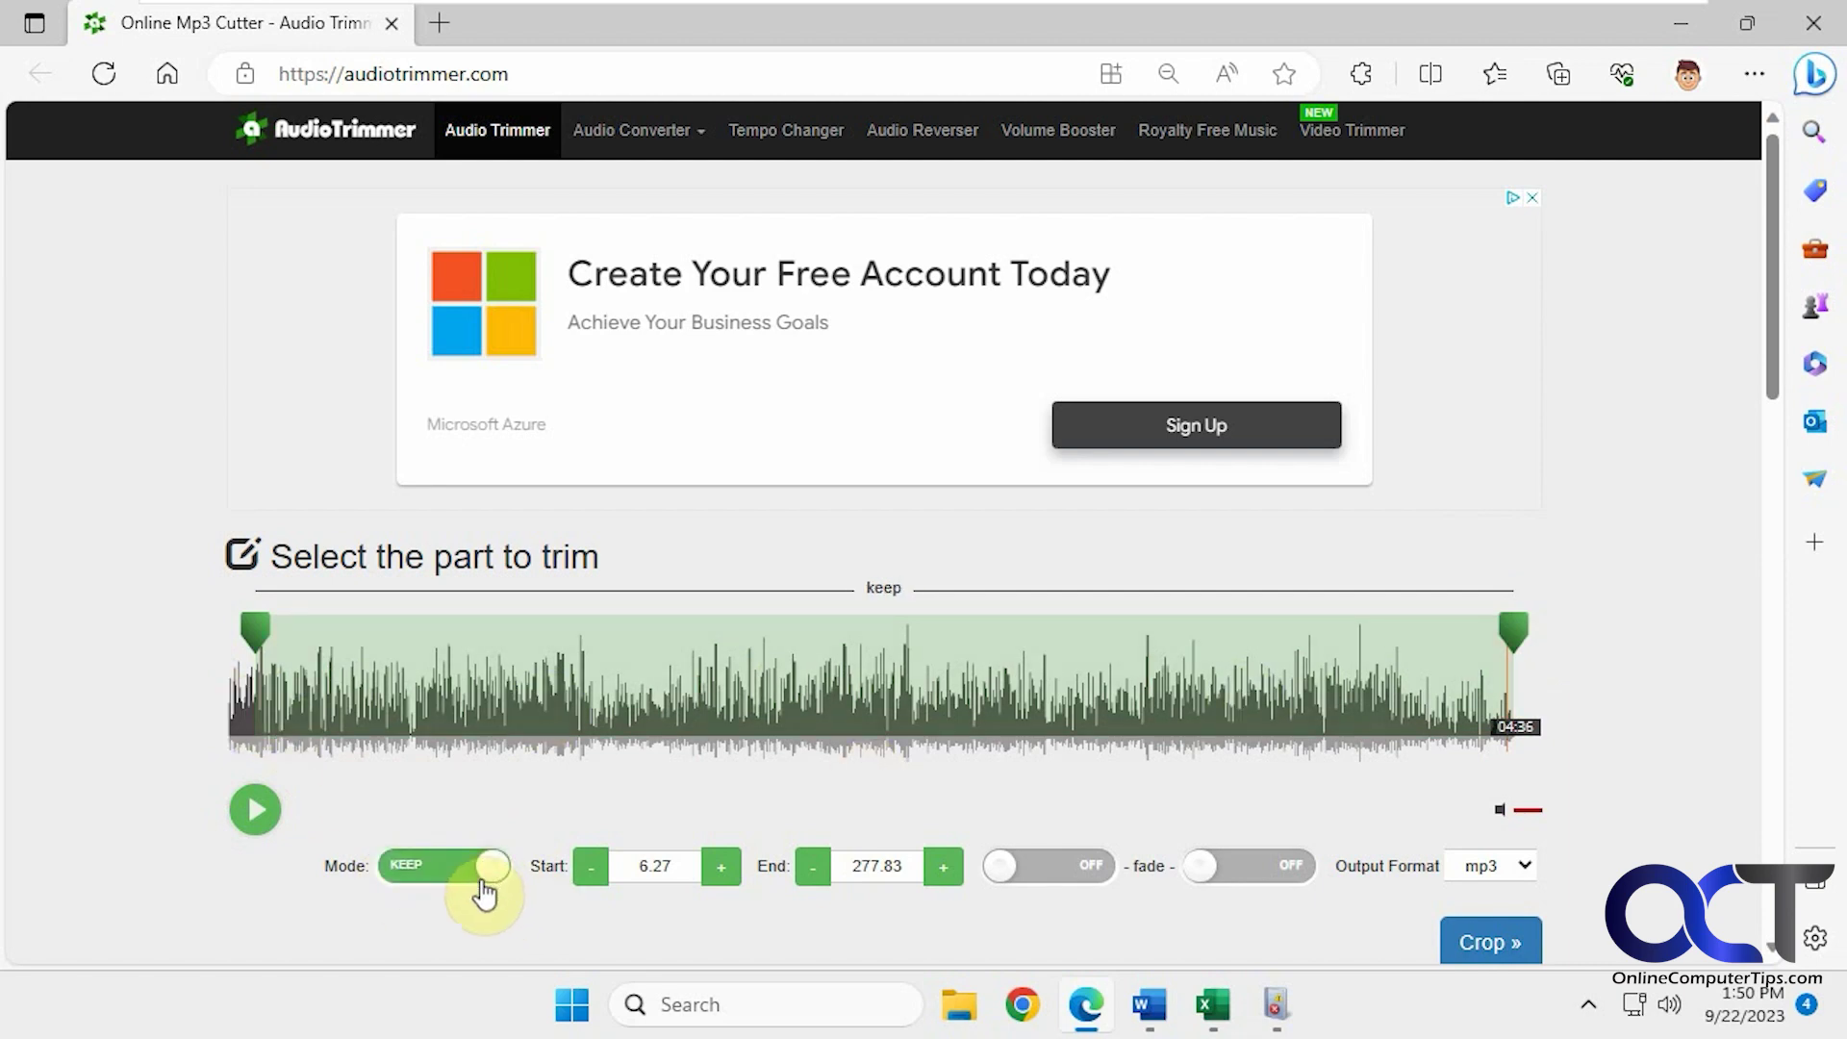
{"action": "left_click", "coordinate": [1290, 877]}
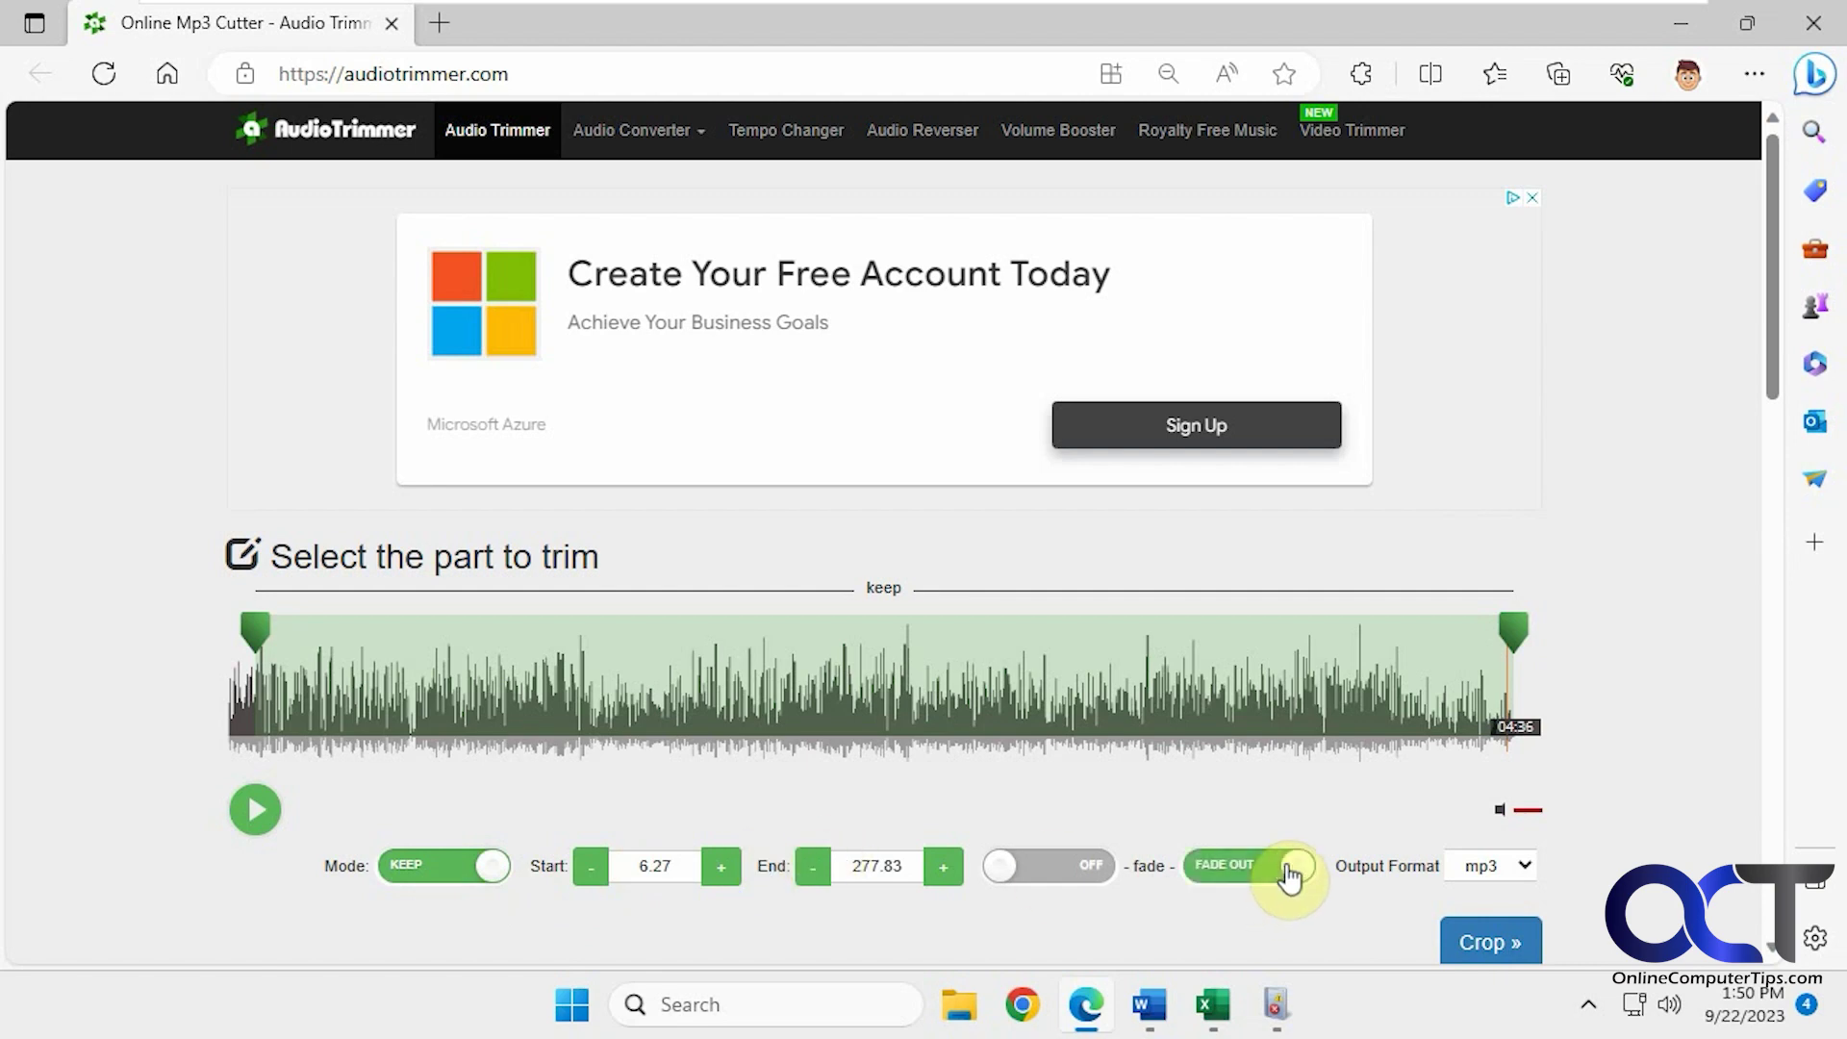
{"action": "left_click", "coordinate": [1099, 869]}
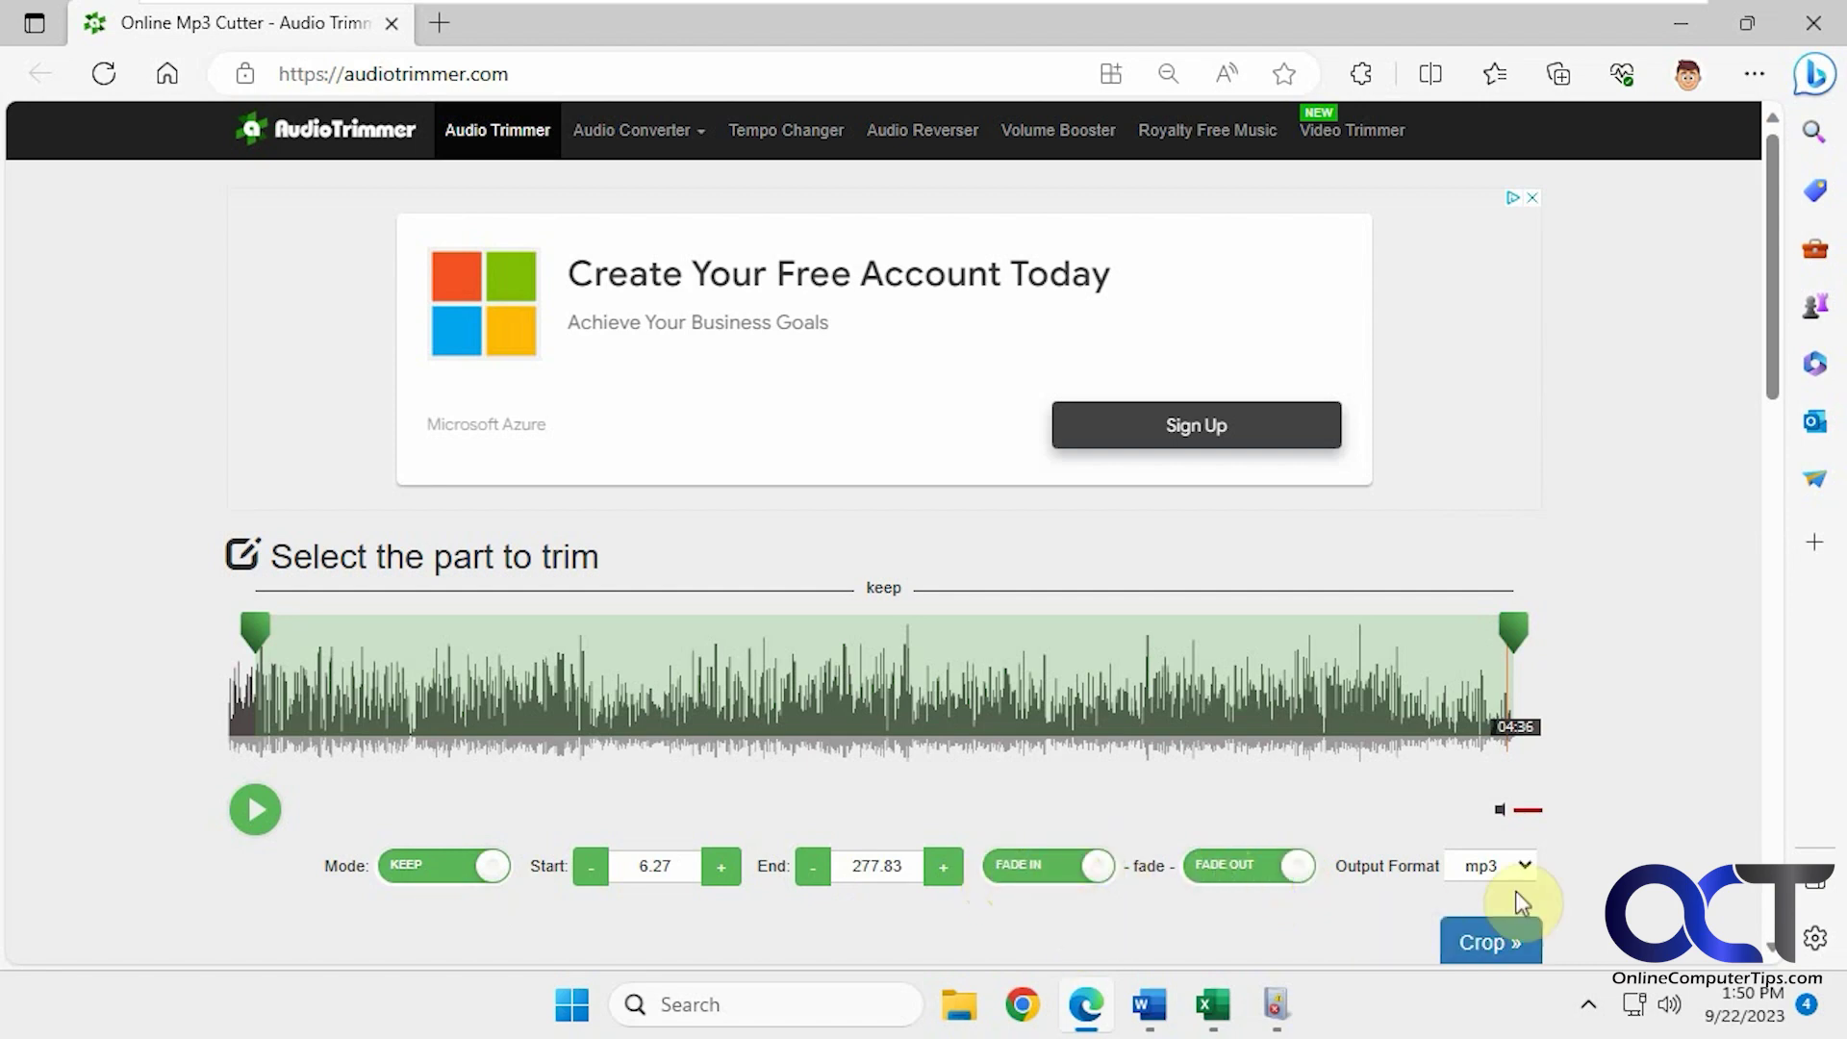
{"action": "left_click", "coordinate": [1526, 868]}
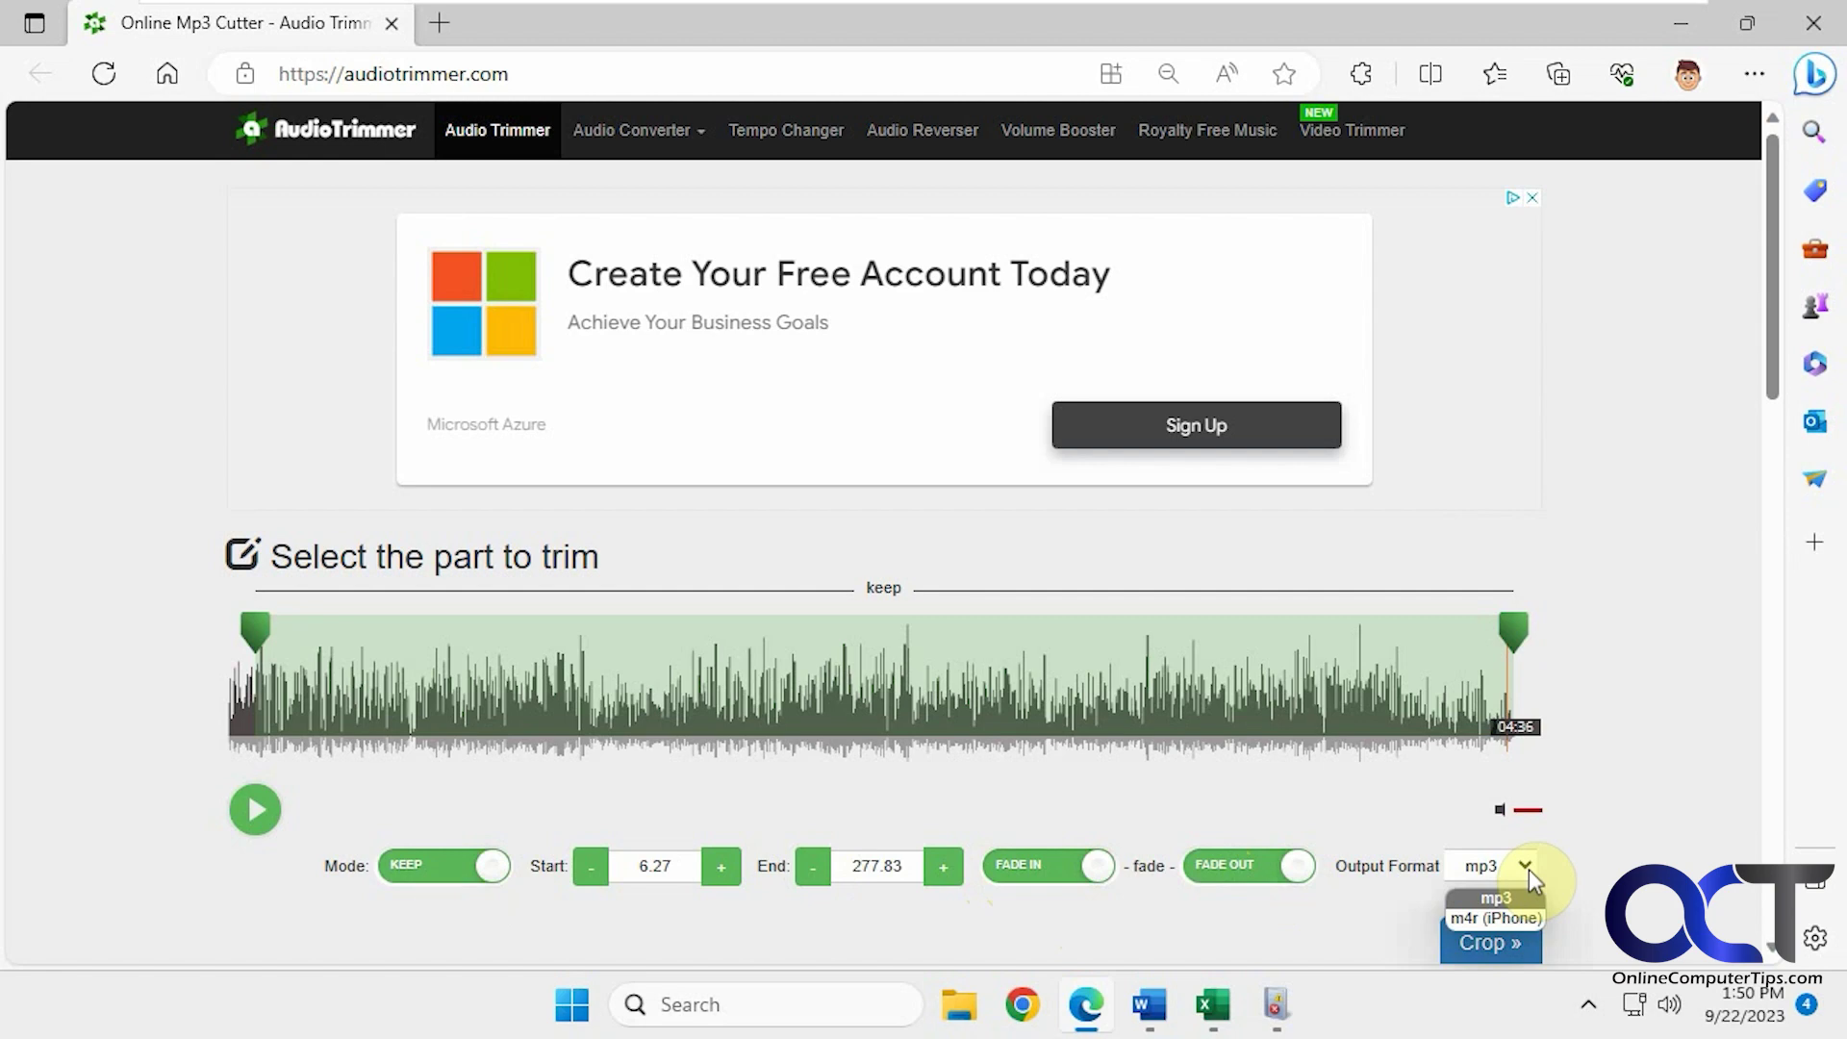
{"action": "left_click", "coordinate": [1530, 869]}
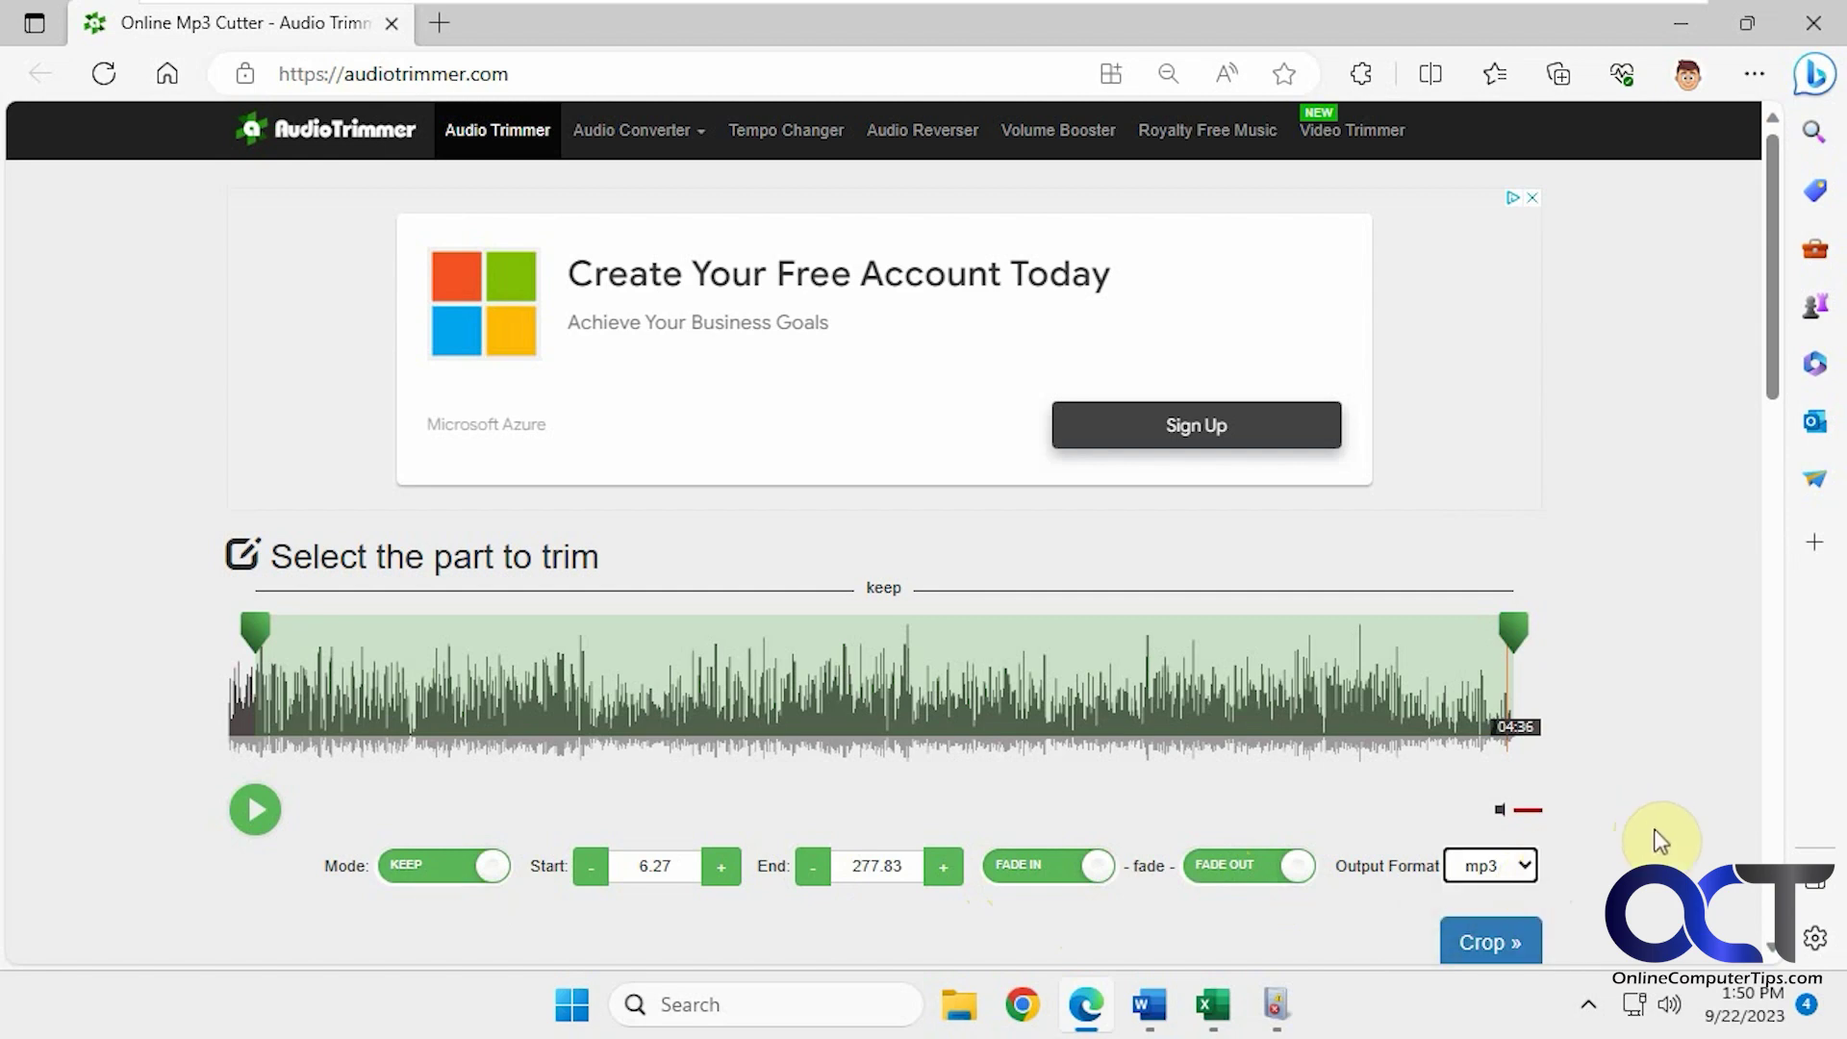
{"action": "scroll", "coordinate": [1658, 840], "scroll_direction": "down", "scroll_amount": 3}
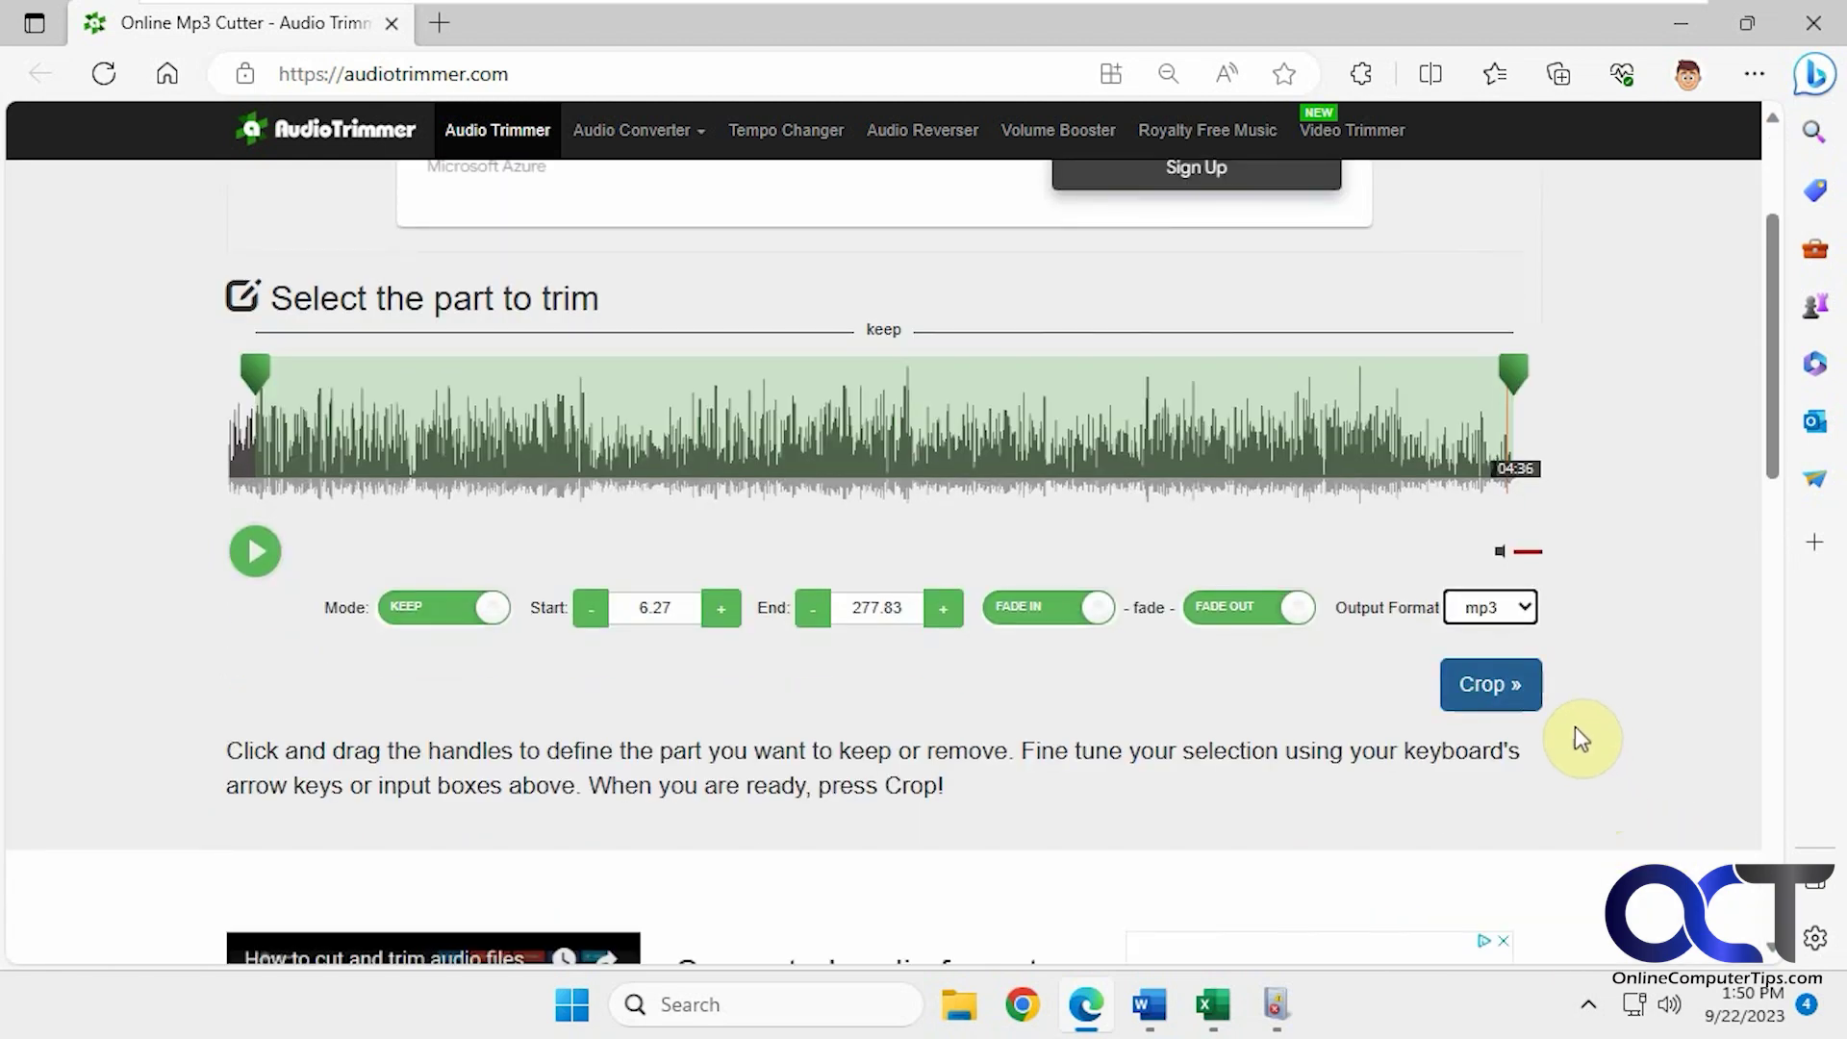
- Crop the song and save the result to the Desktop as 'Song trimmed.mp3'
{"action": "left_click", "coordinate": [1493, 695]}
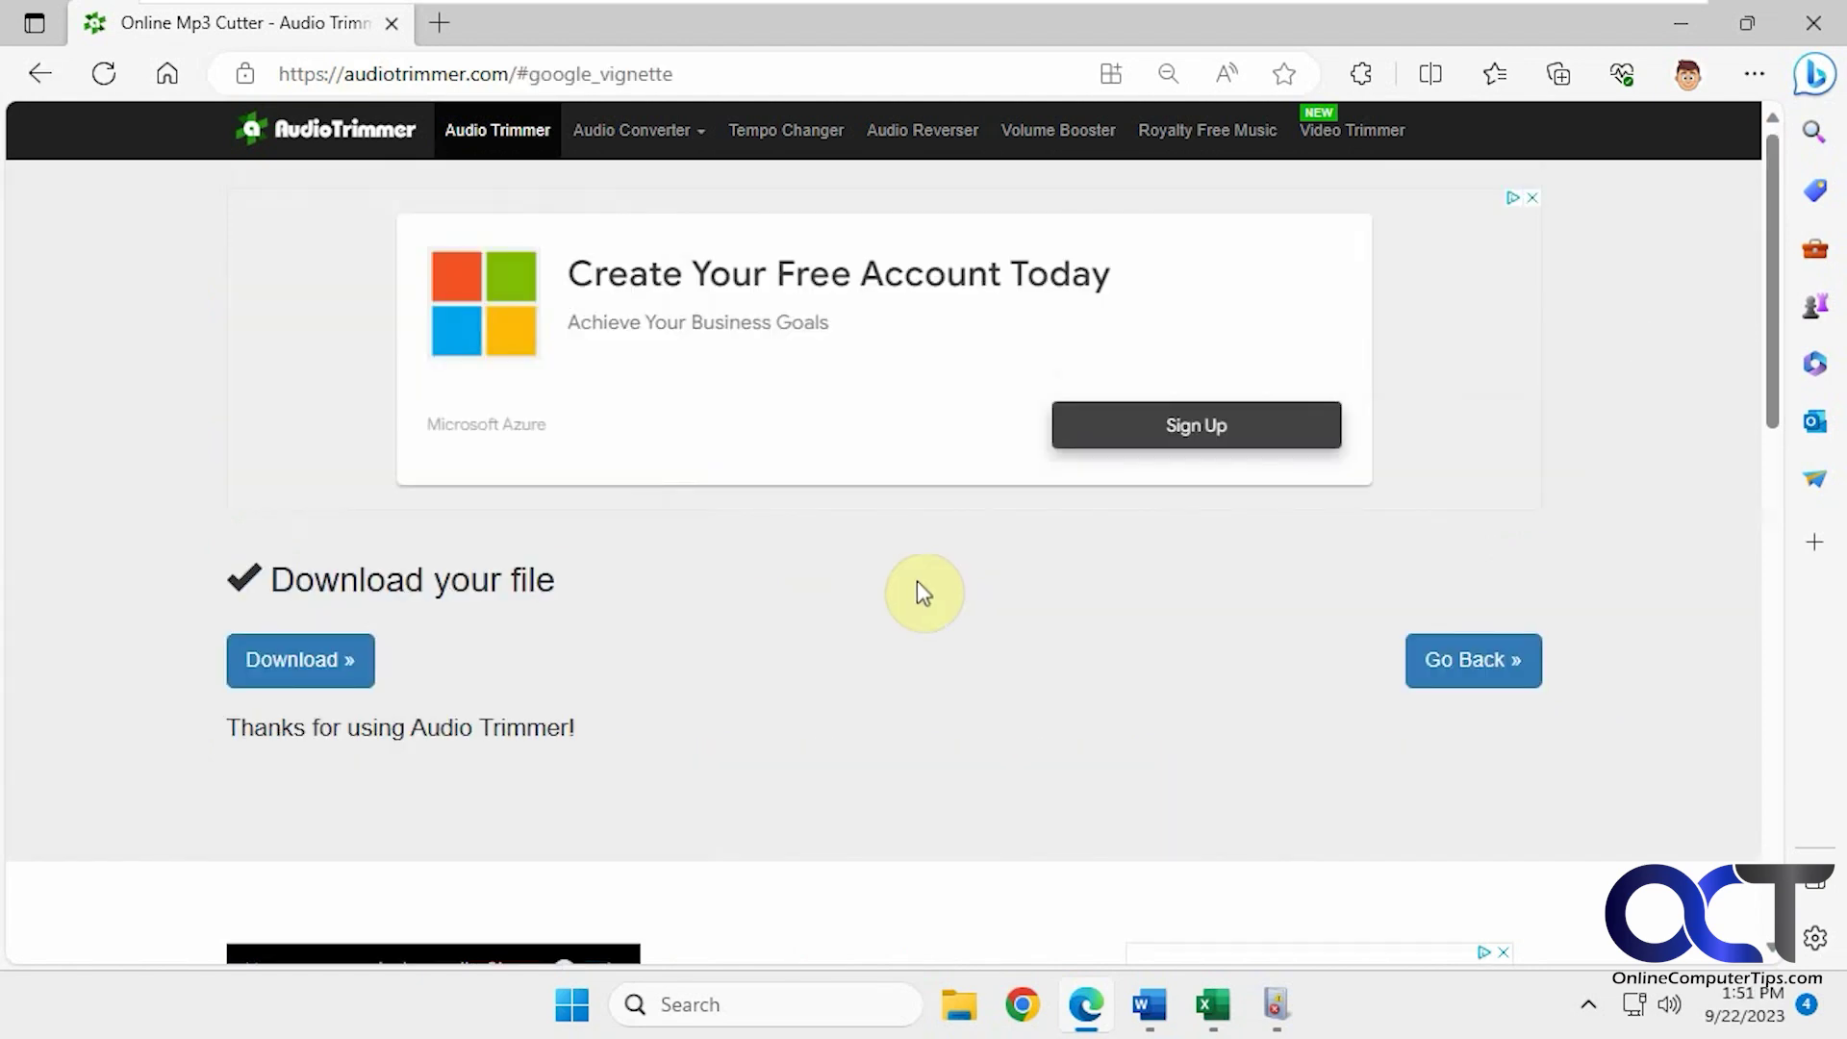
{"action": "left_click", "coordinate": [320, 669]}
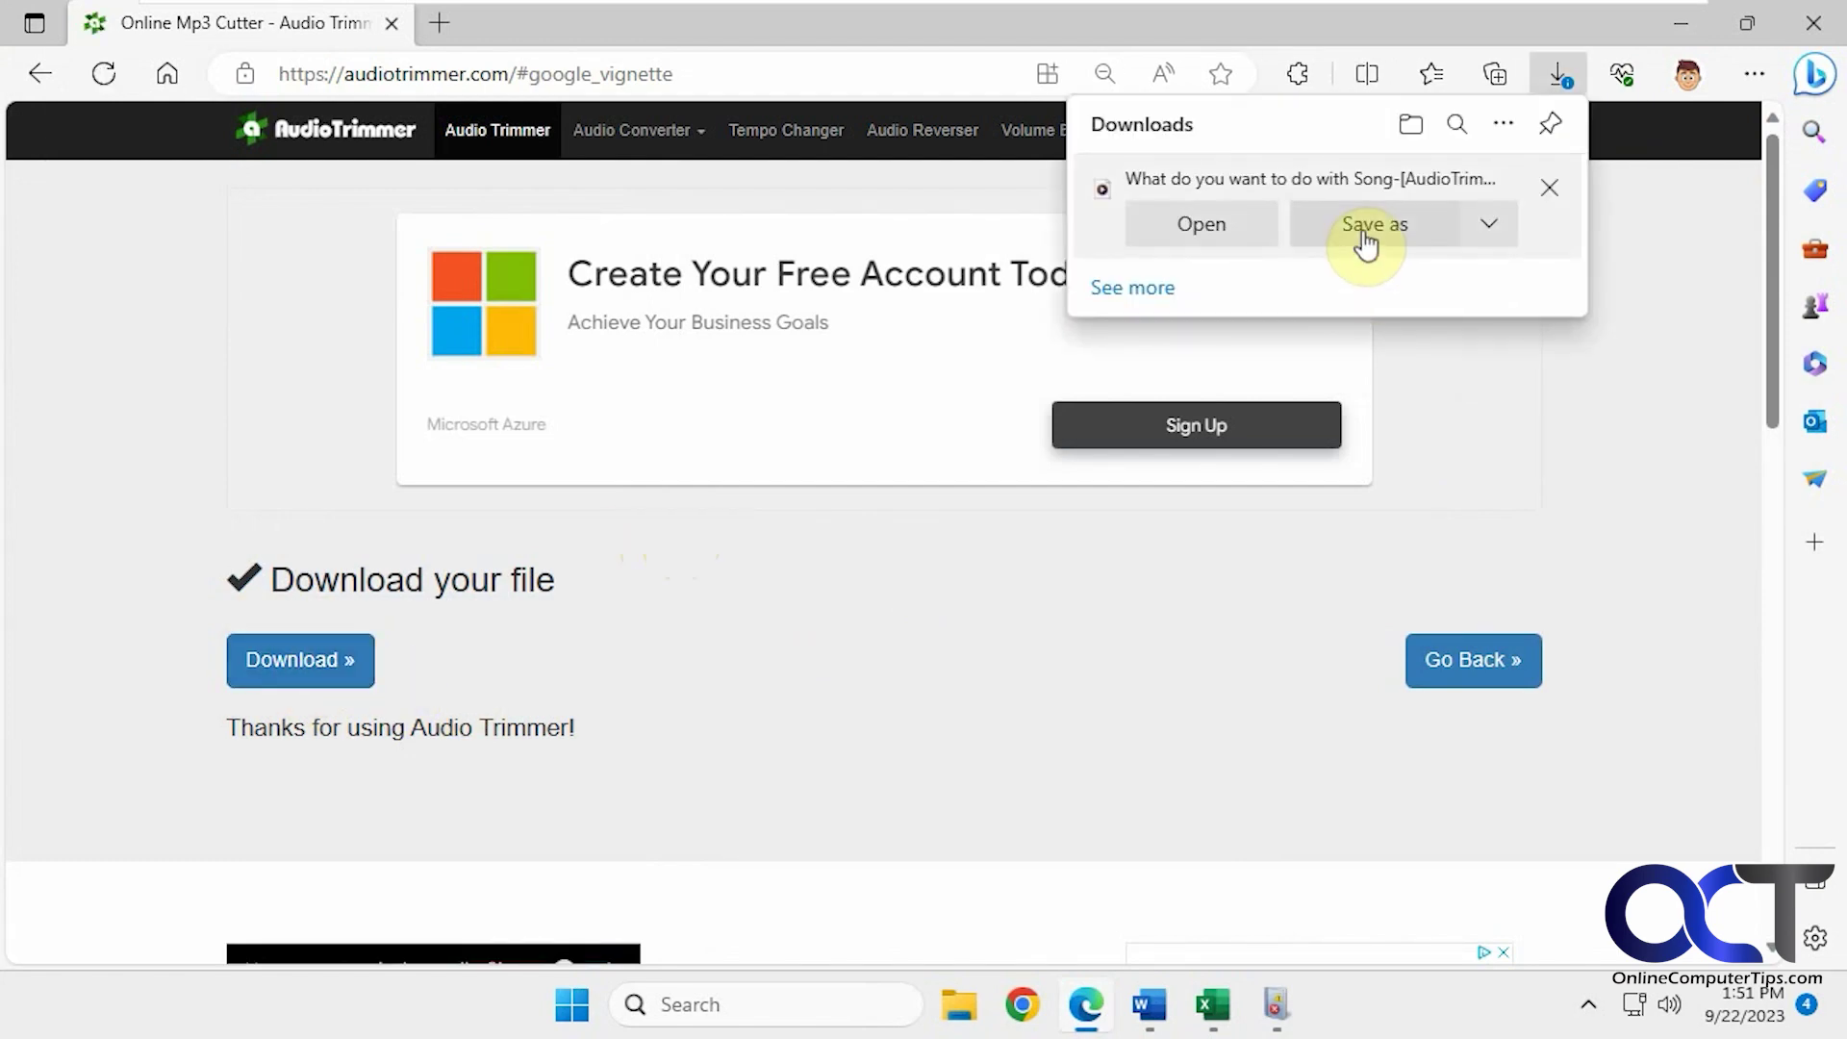
{"action": "left_click", "coordinate": [1364, 241]}
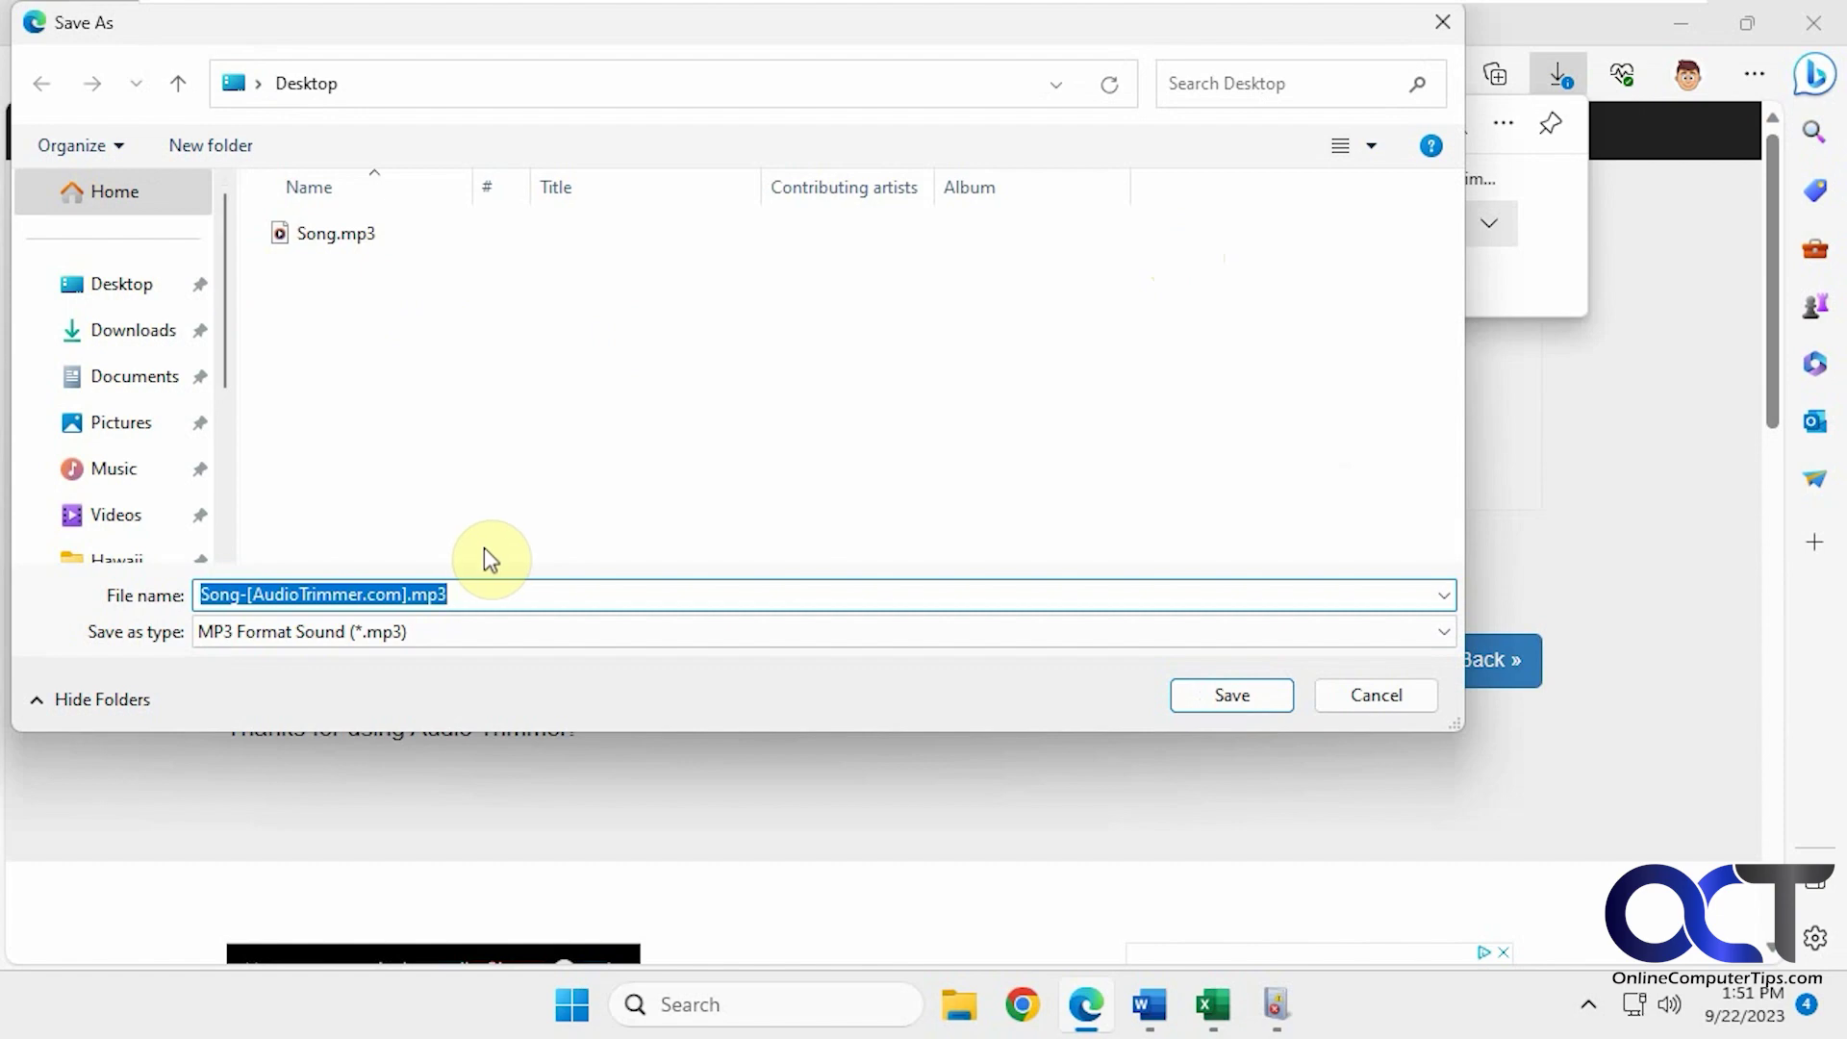
{"action": "type", "text": "Song trimmed"}
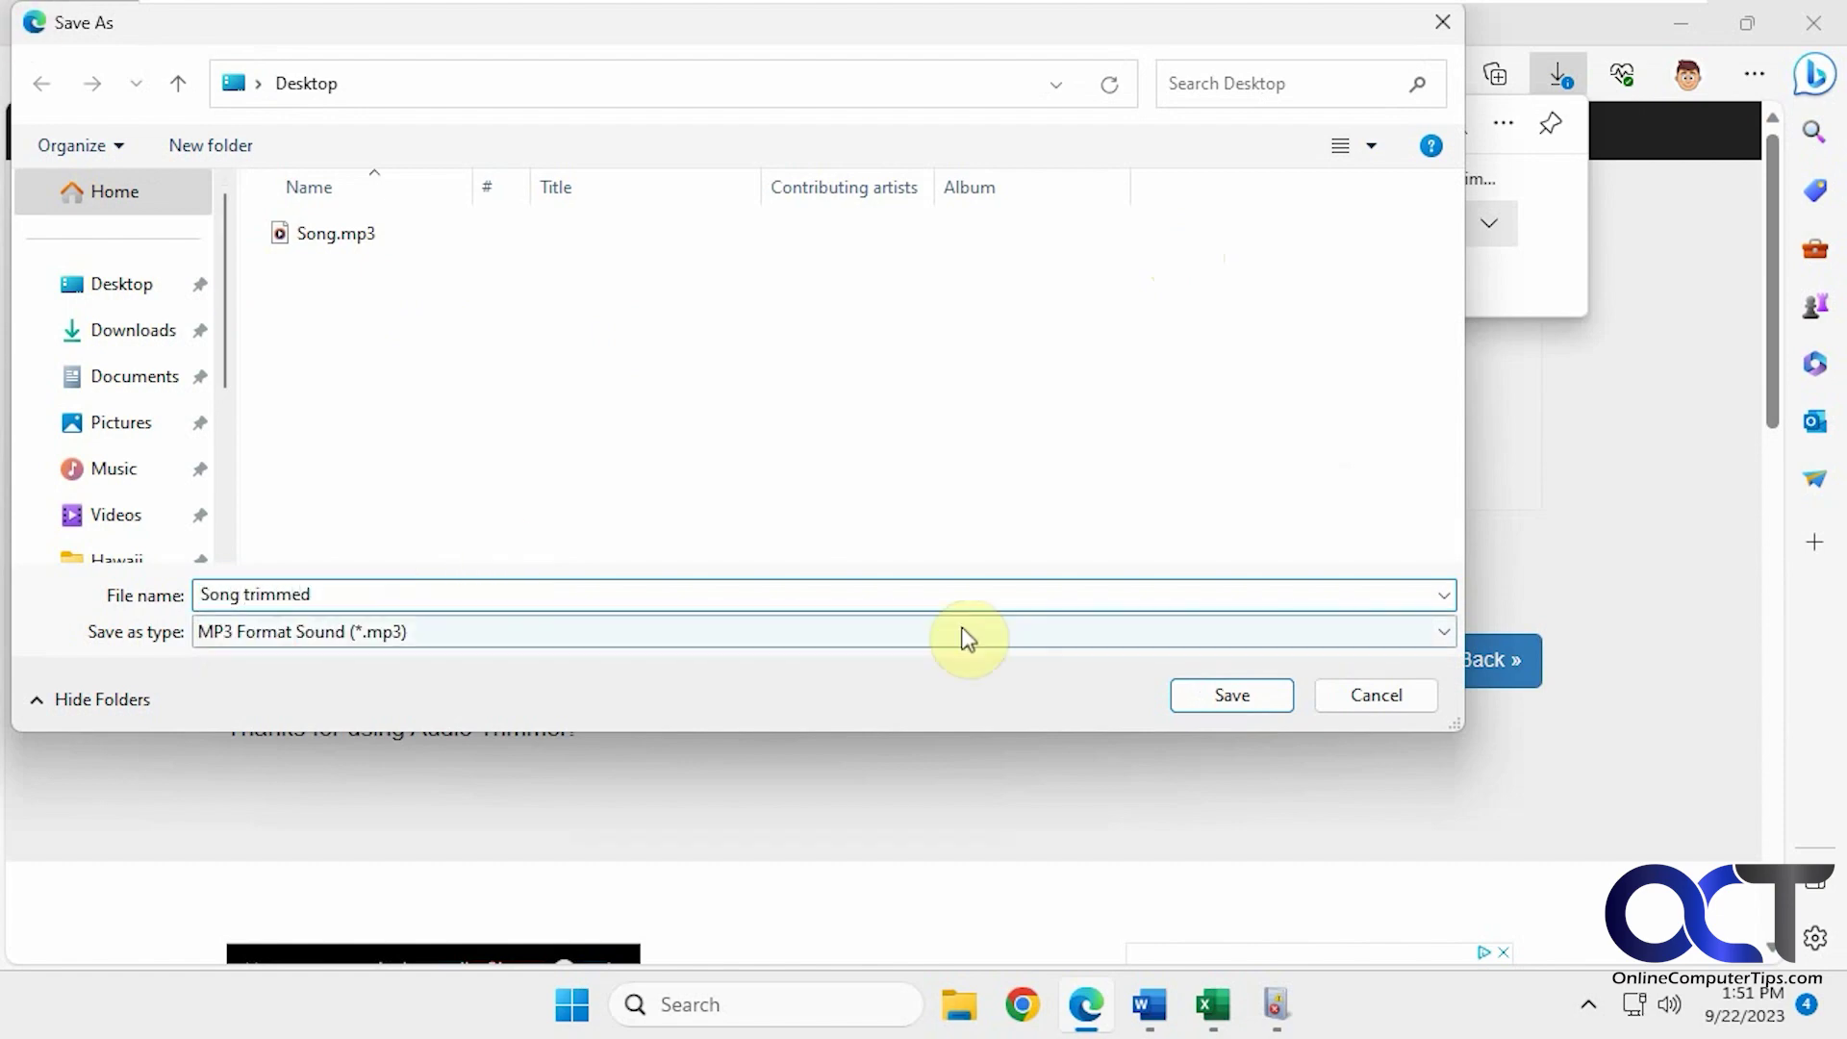
{"action": "left_click", "coordinate": [1205, 698]}
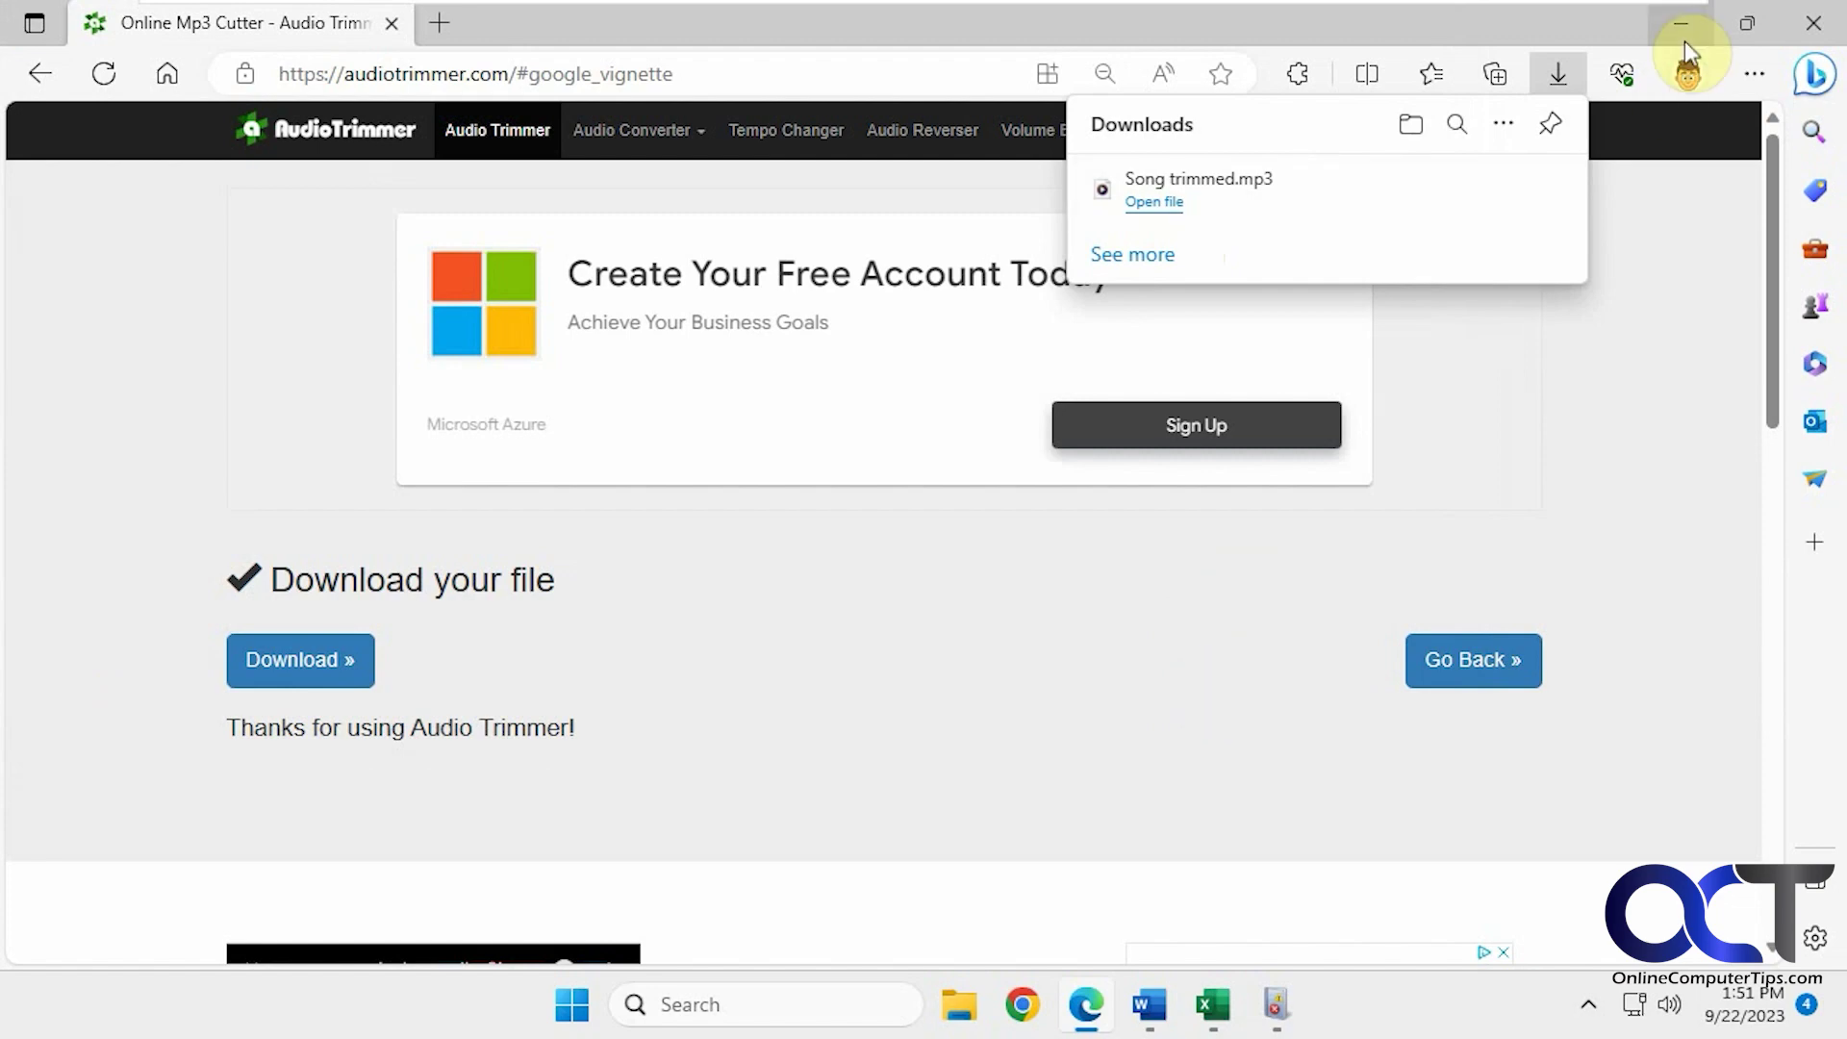
{"action": "left_click", "coordinate": [1683, 23]}
{"action": "right_click", "coordinate": [44, 572]}
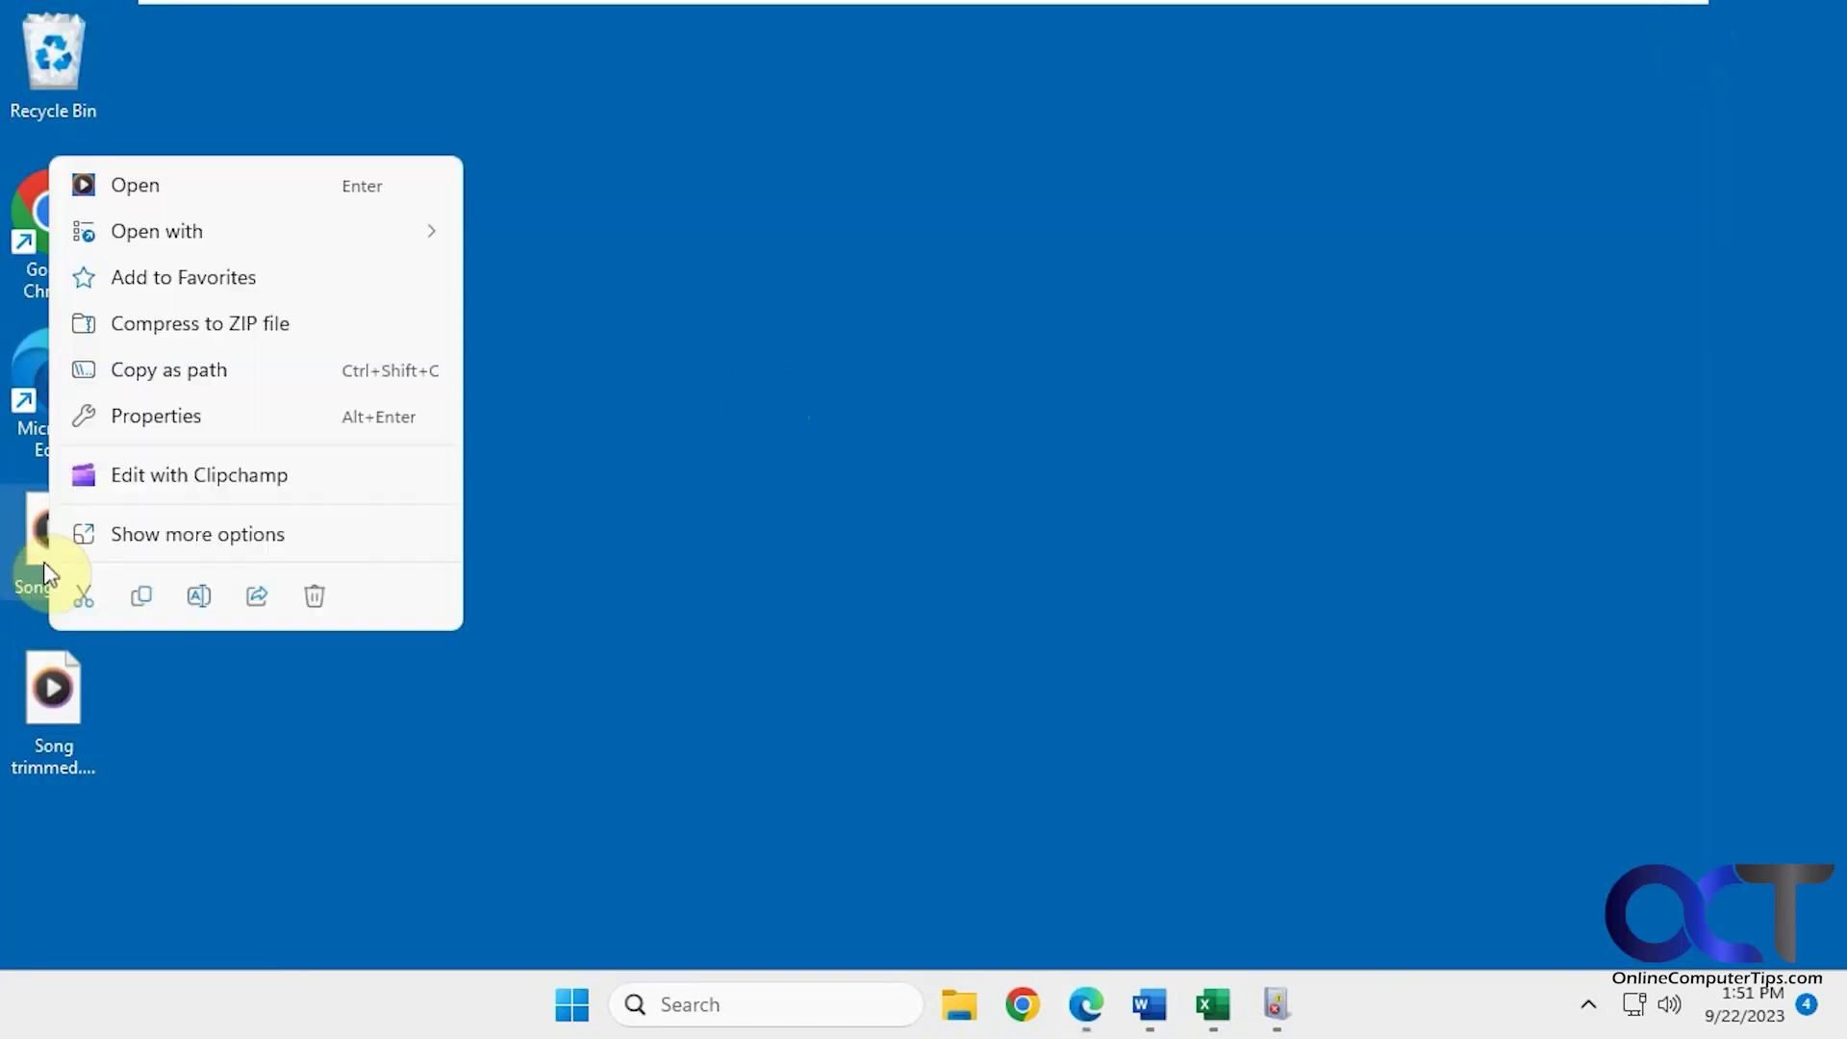
{"action": "left_click", "coordinate": [144, 419]}
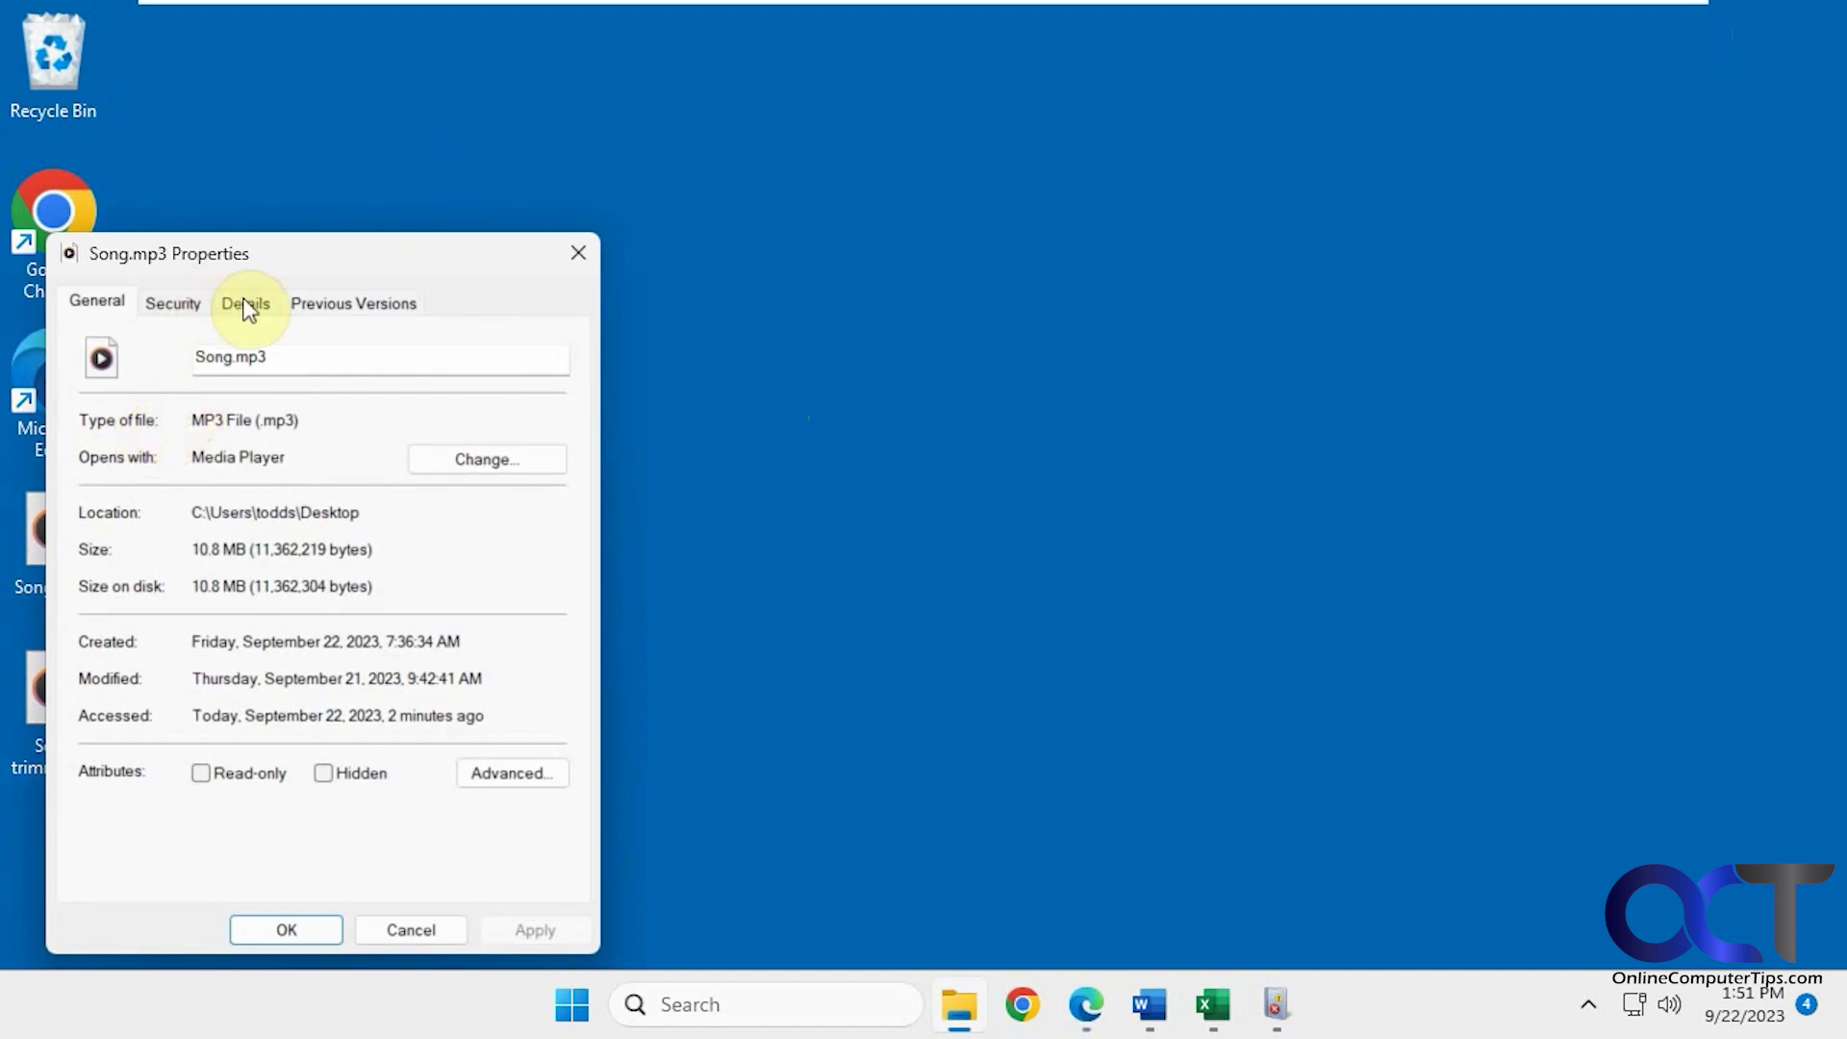
{"action": "left_click", "coordinate": [246, 306]}
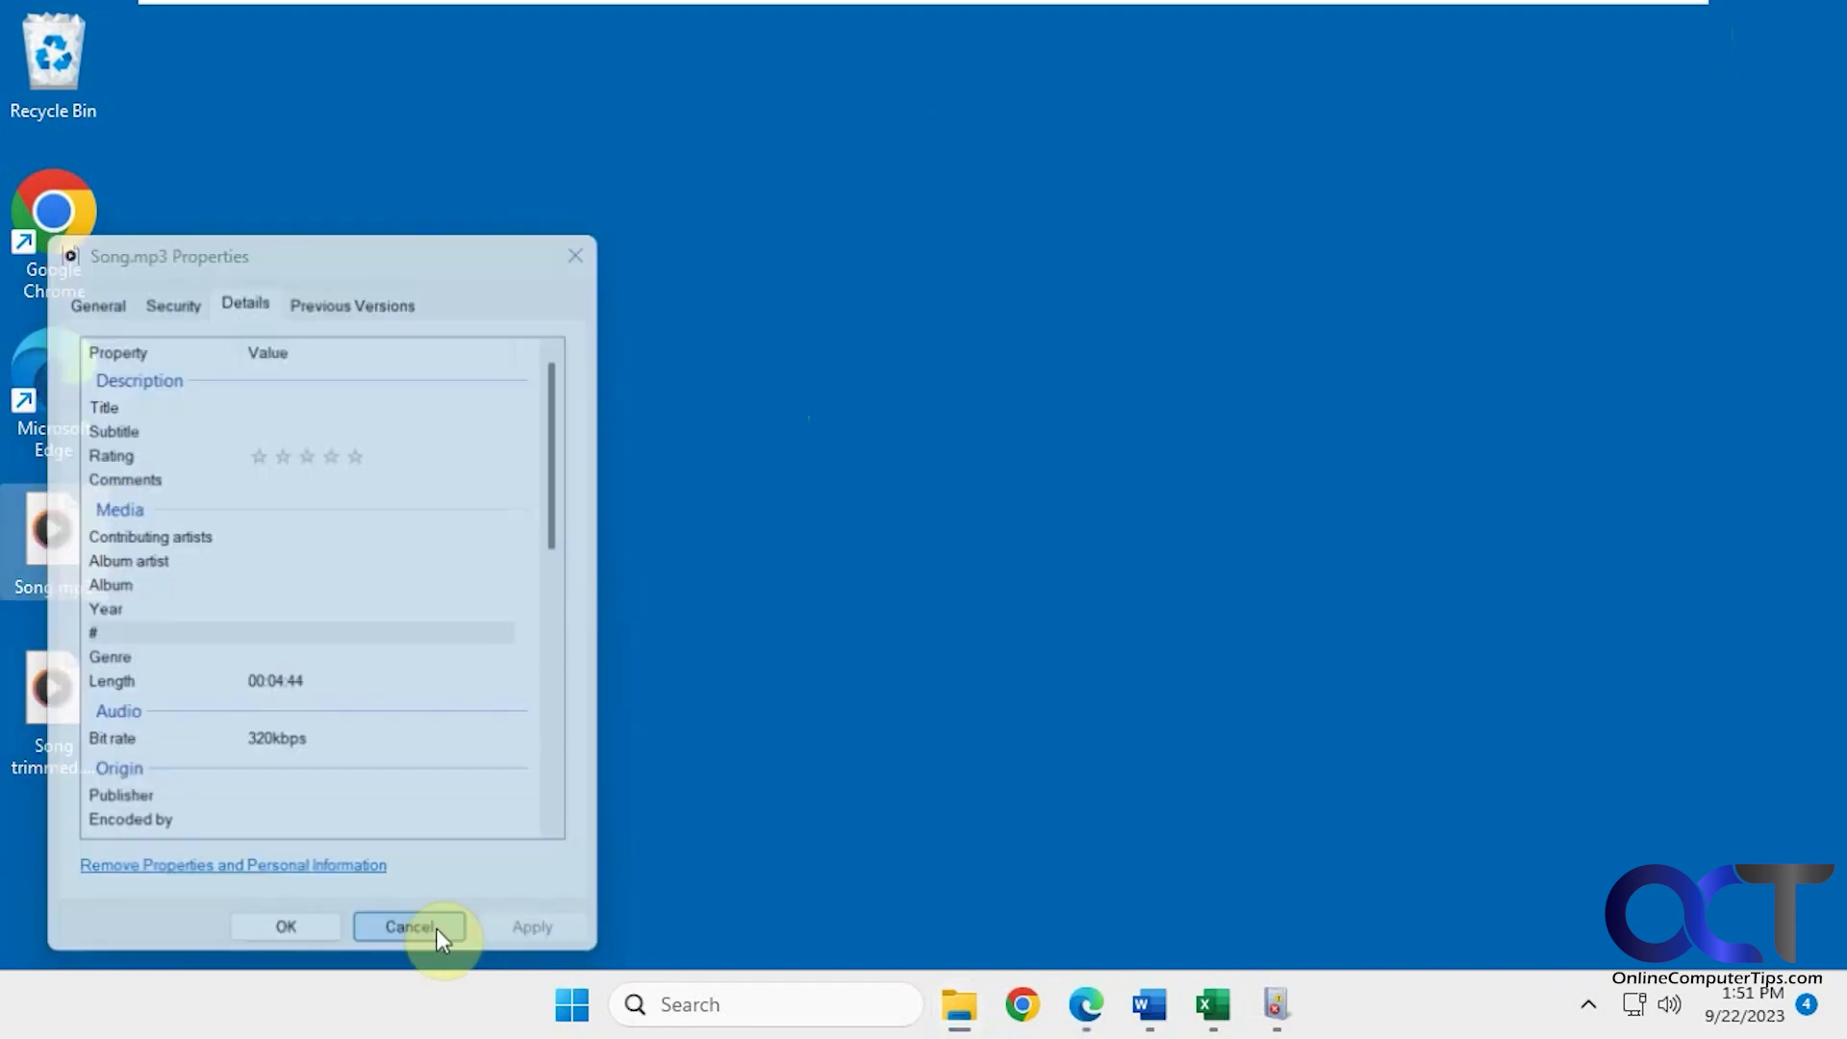
{"action": "left_click", "coordinate": [433, 930]}
{"action": "right_click", "coordinate": [64, 702]}
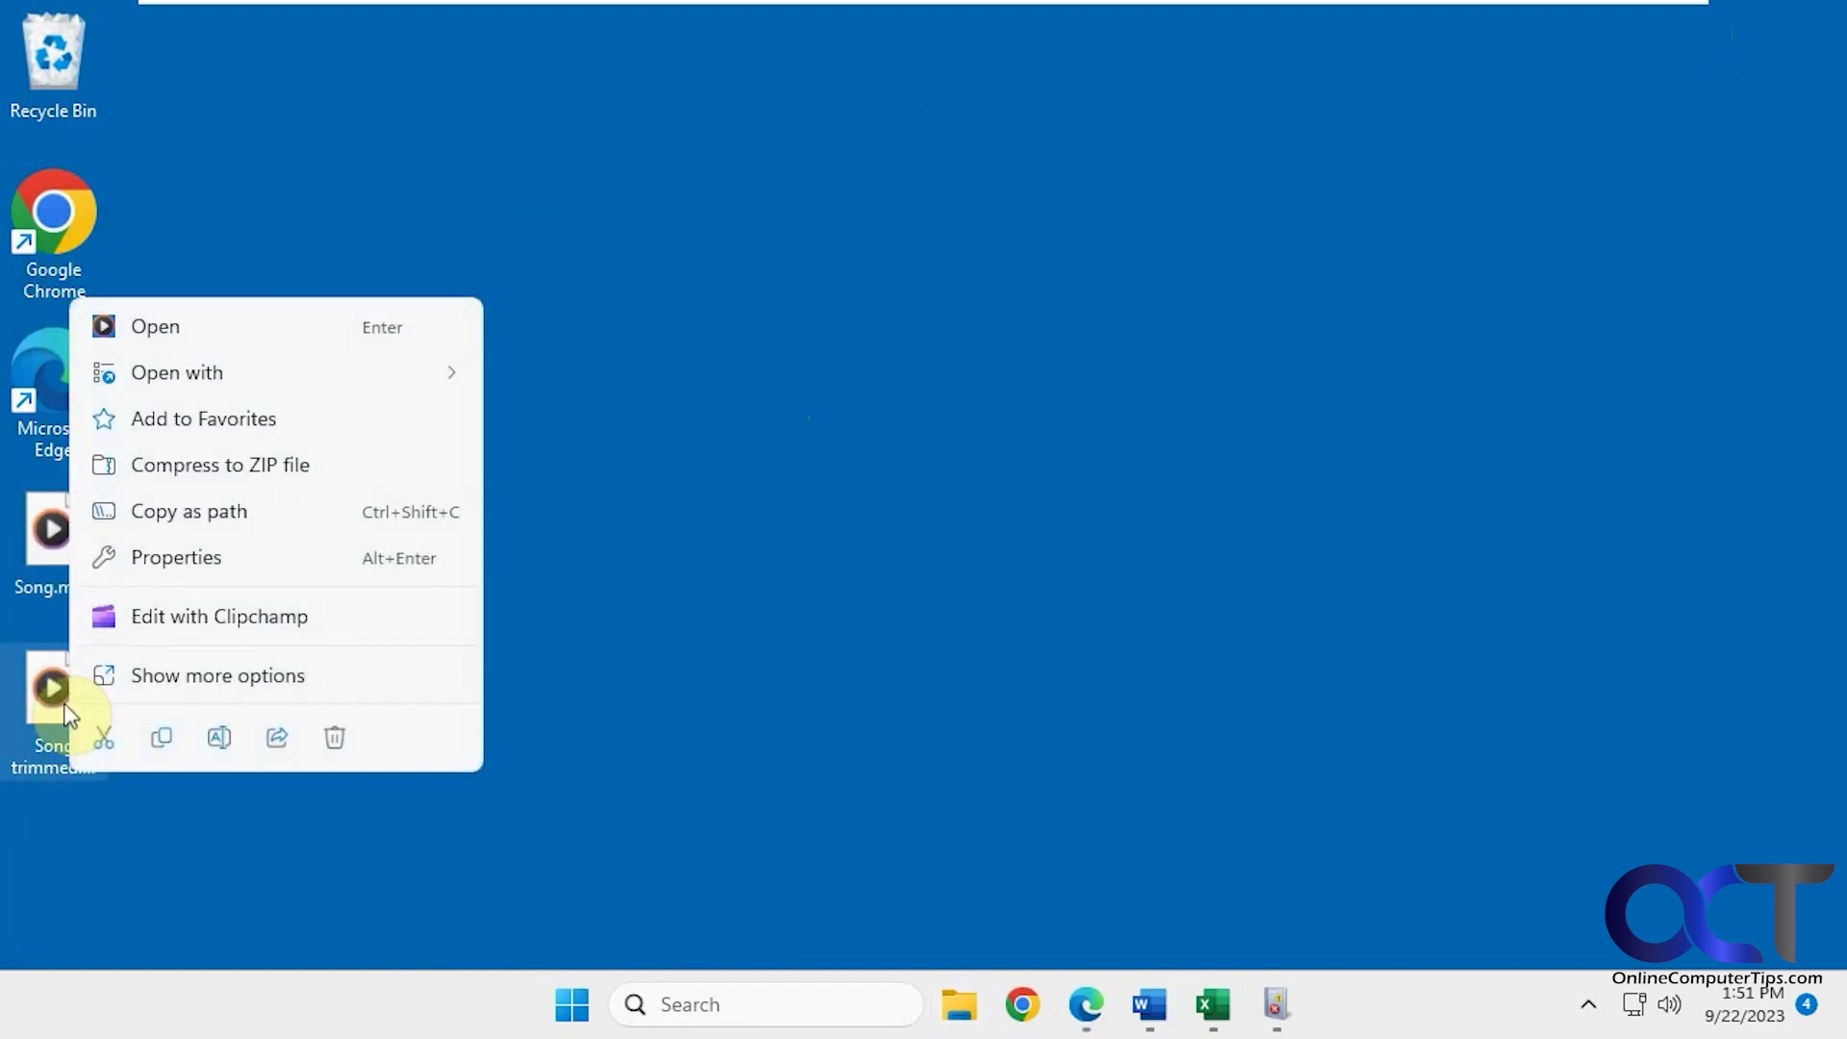
{"action": "left_click", "coordinate": [159, 556]}
{"action": "left_click", "coordinate": [262, 303]}
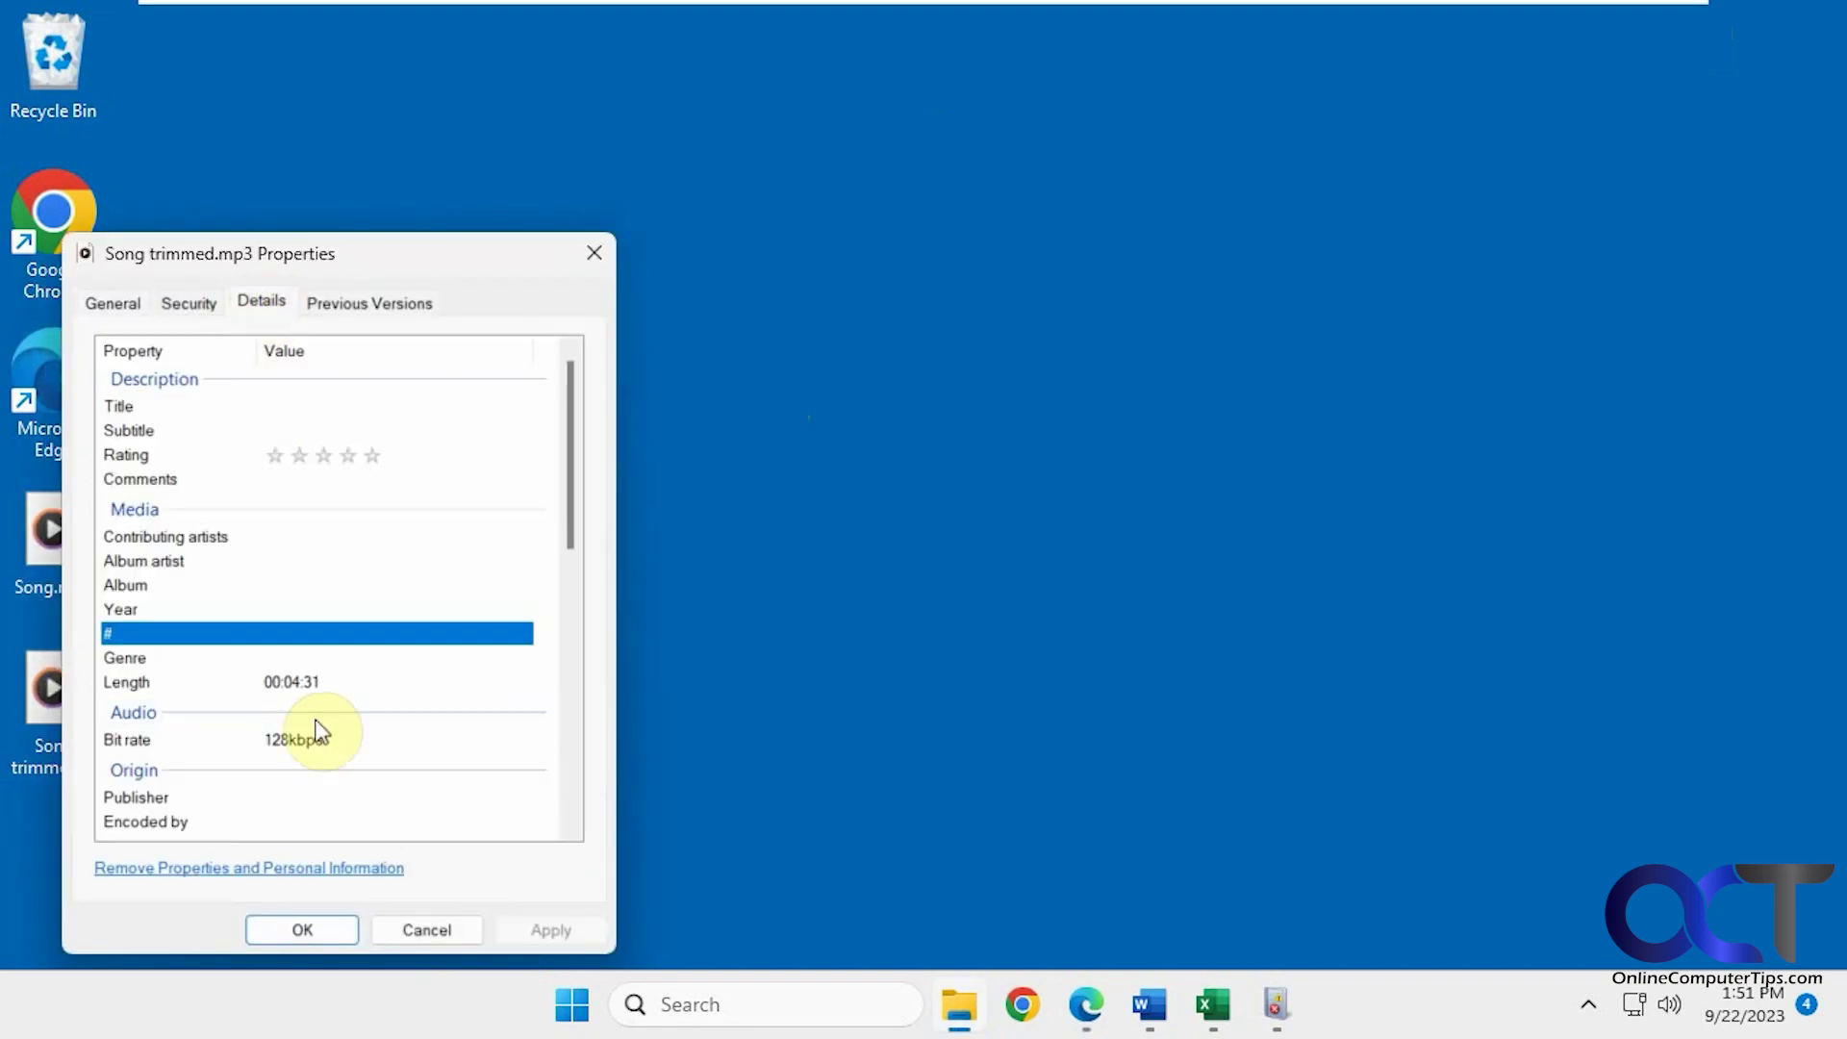
{"action": "left_click", "coordinate": [429, 930]}
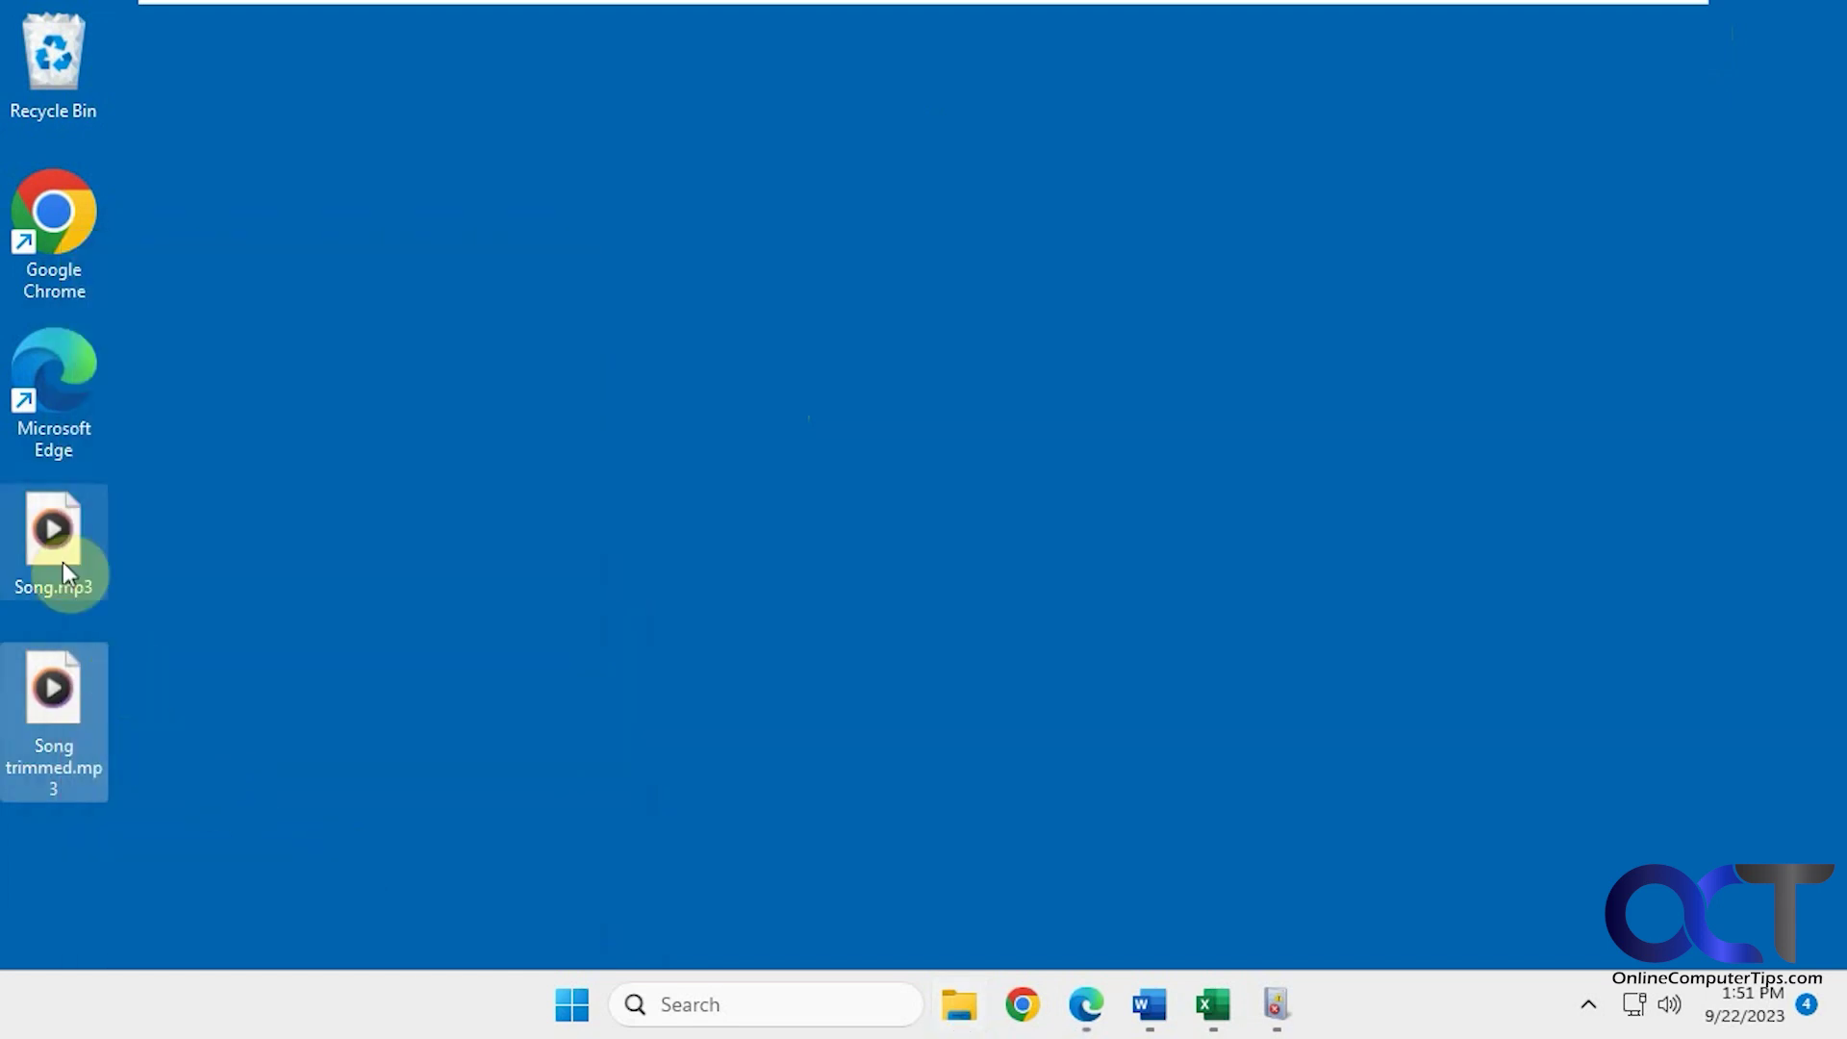
{"action": "double_click", "coordinate": [59, 556]}
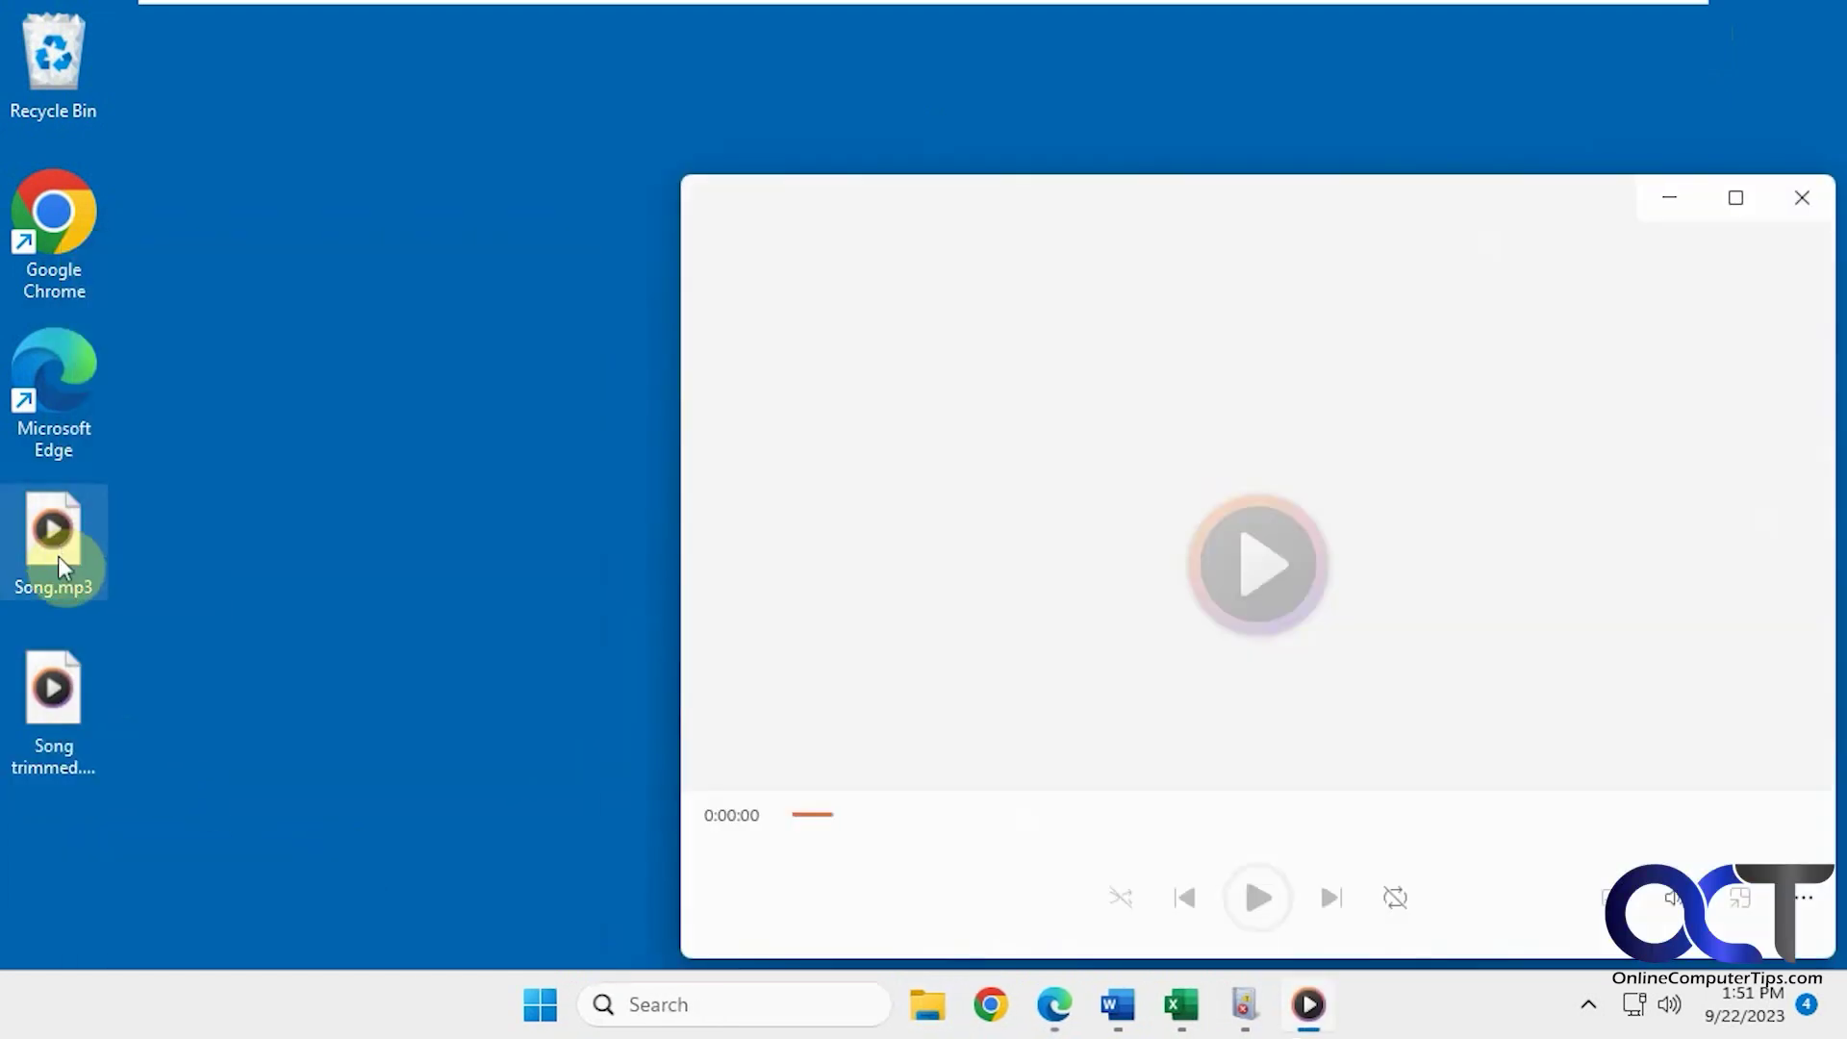
- Briefly play the original Song.mp3, then play and pause Song trimmed in Media Player
{"action": "left_click", "coordinate": [547, 591]}
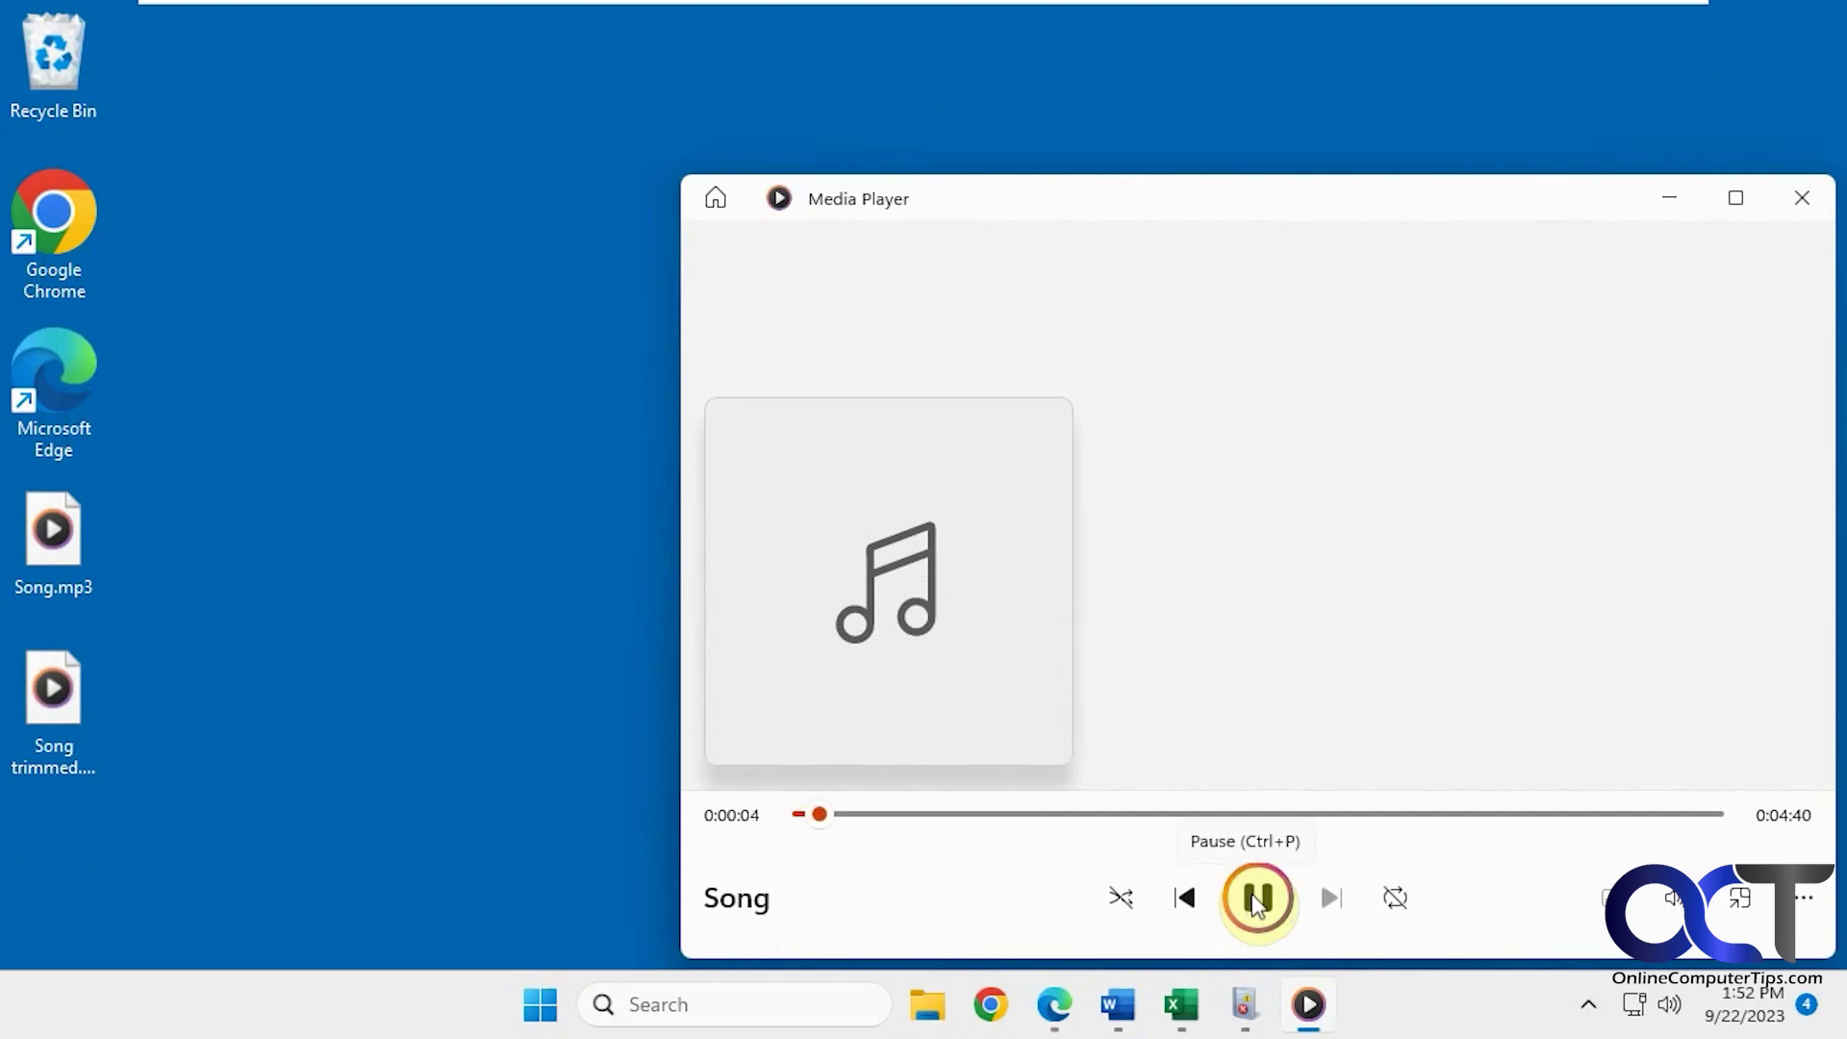
{"action": "left_click", "coordinate": [1255, 900]}
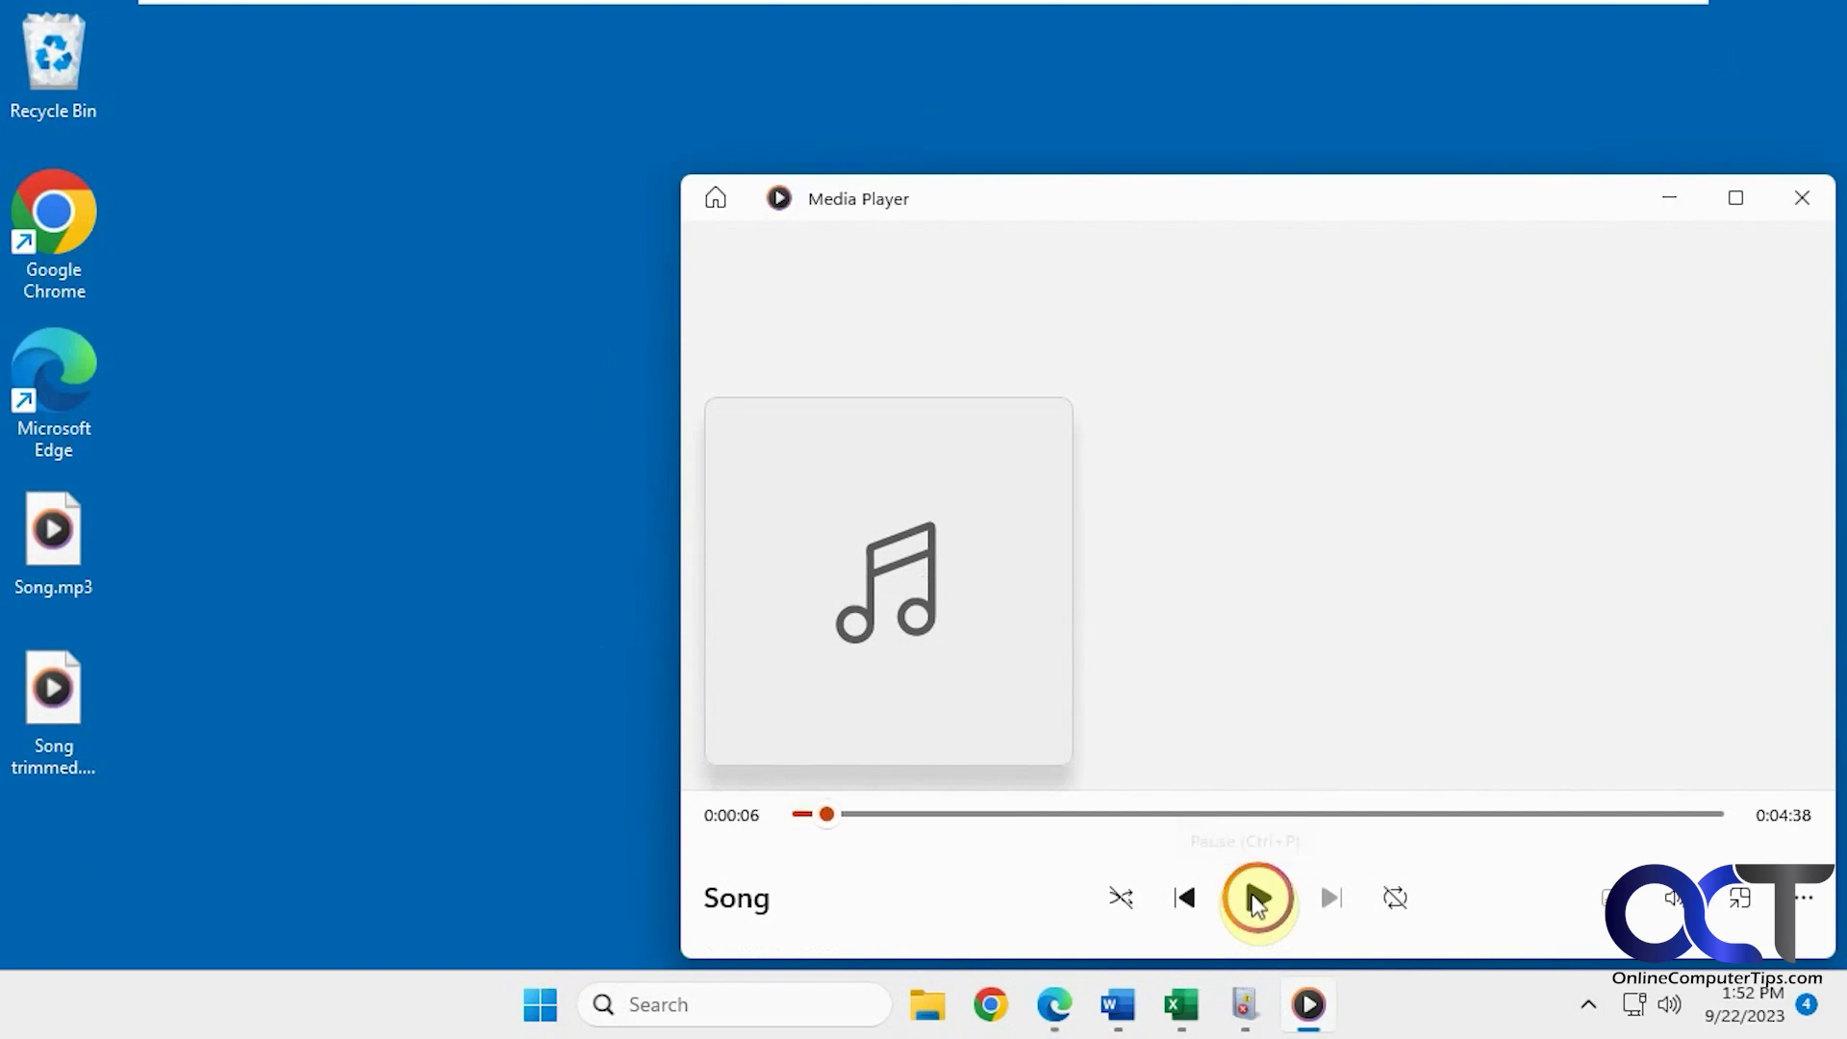
{"action": "left_click", "coordinate": [54, 704]}
{"action": "double_click", "coordinate": [55, 703]}
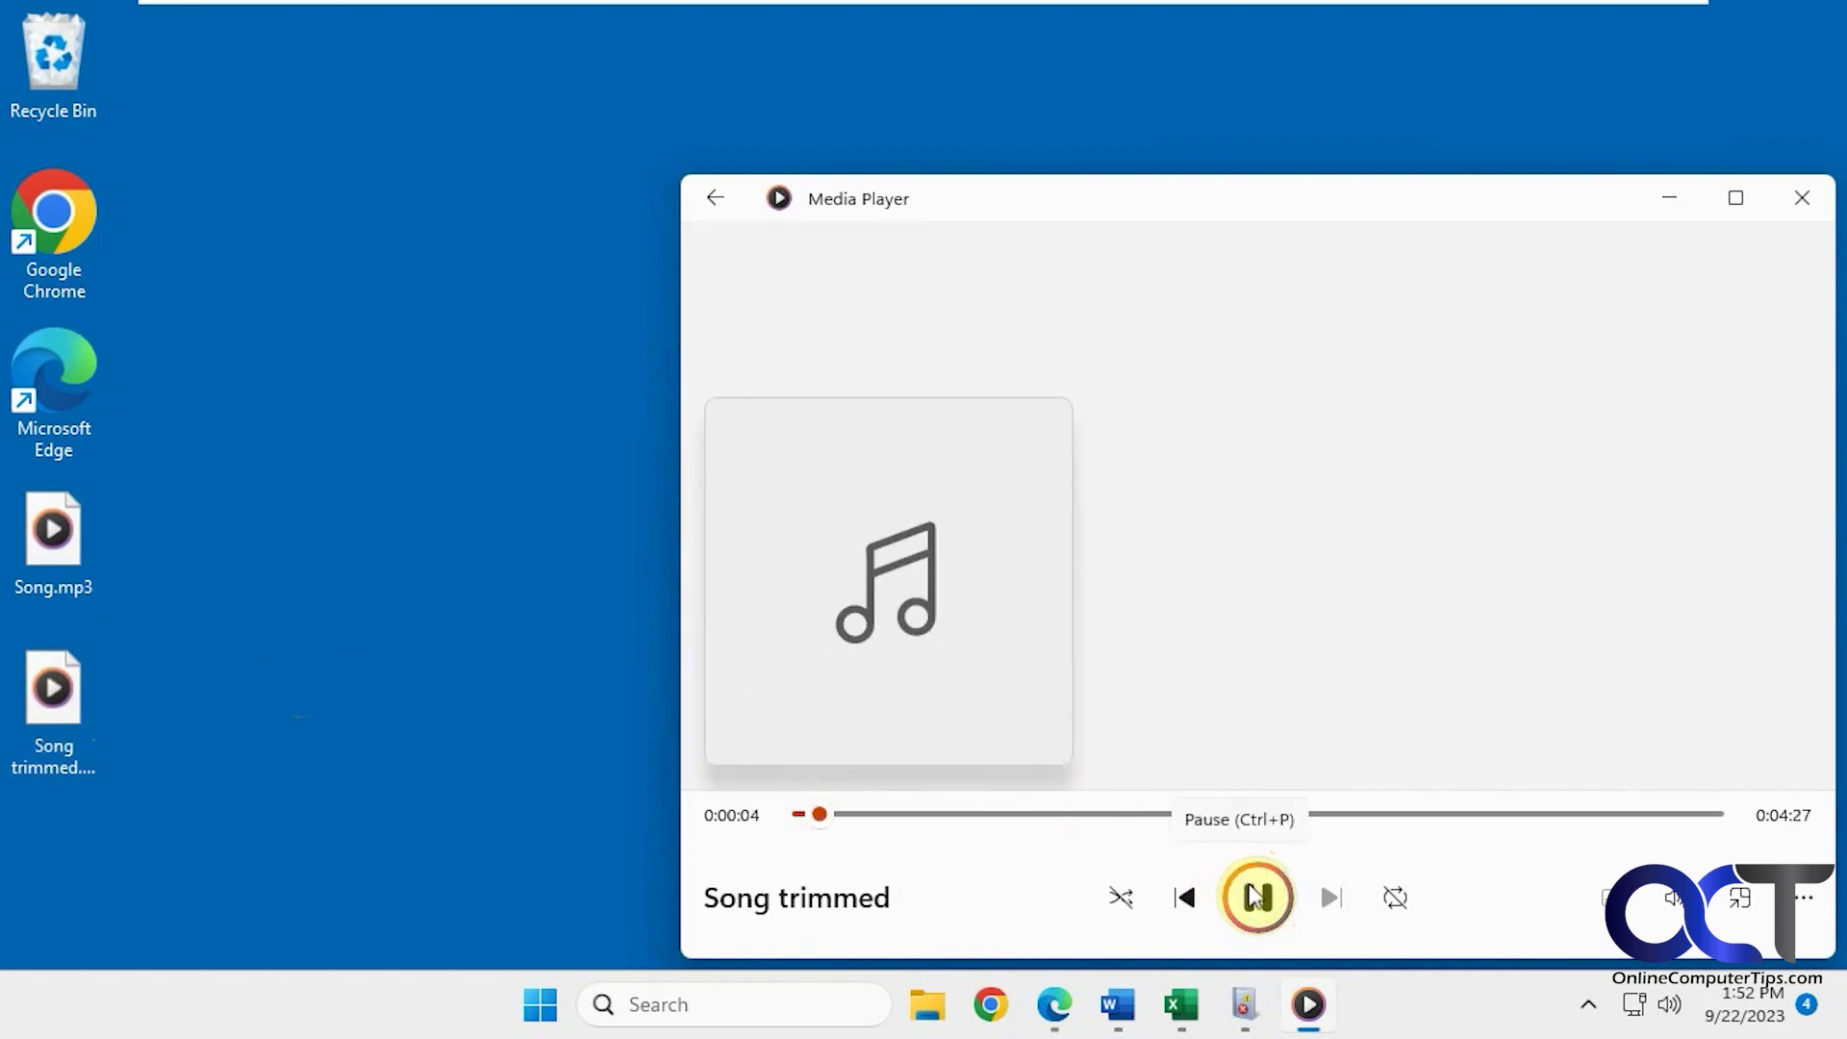
{"action": "left_click", "coordinate": [1256, 898]}
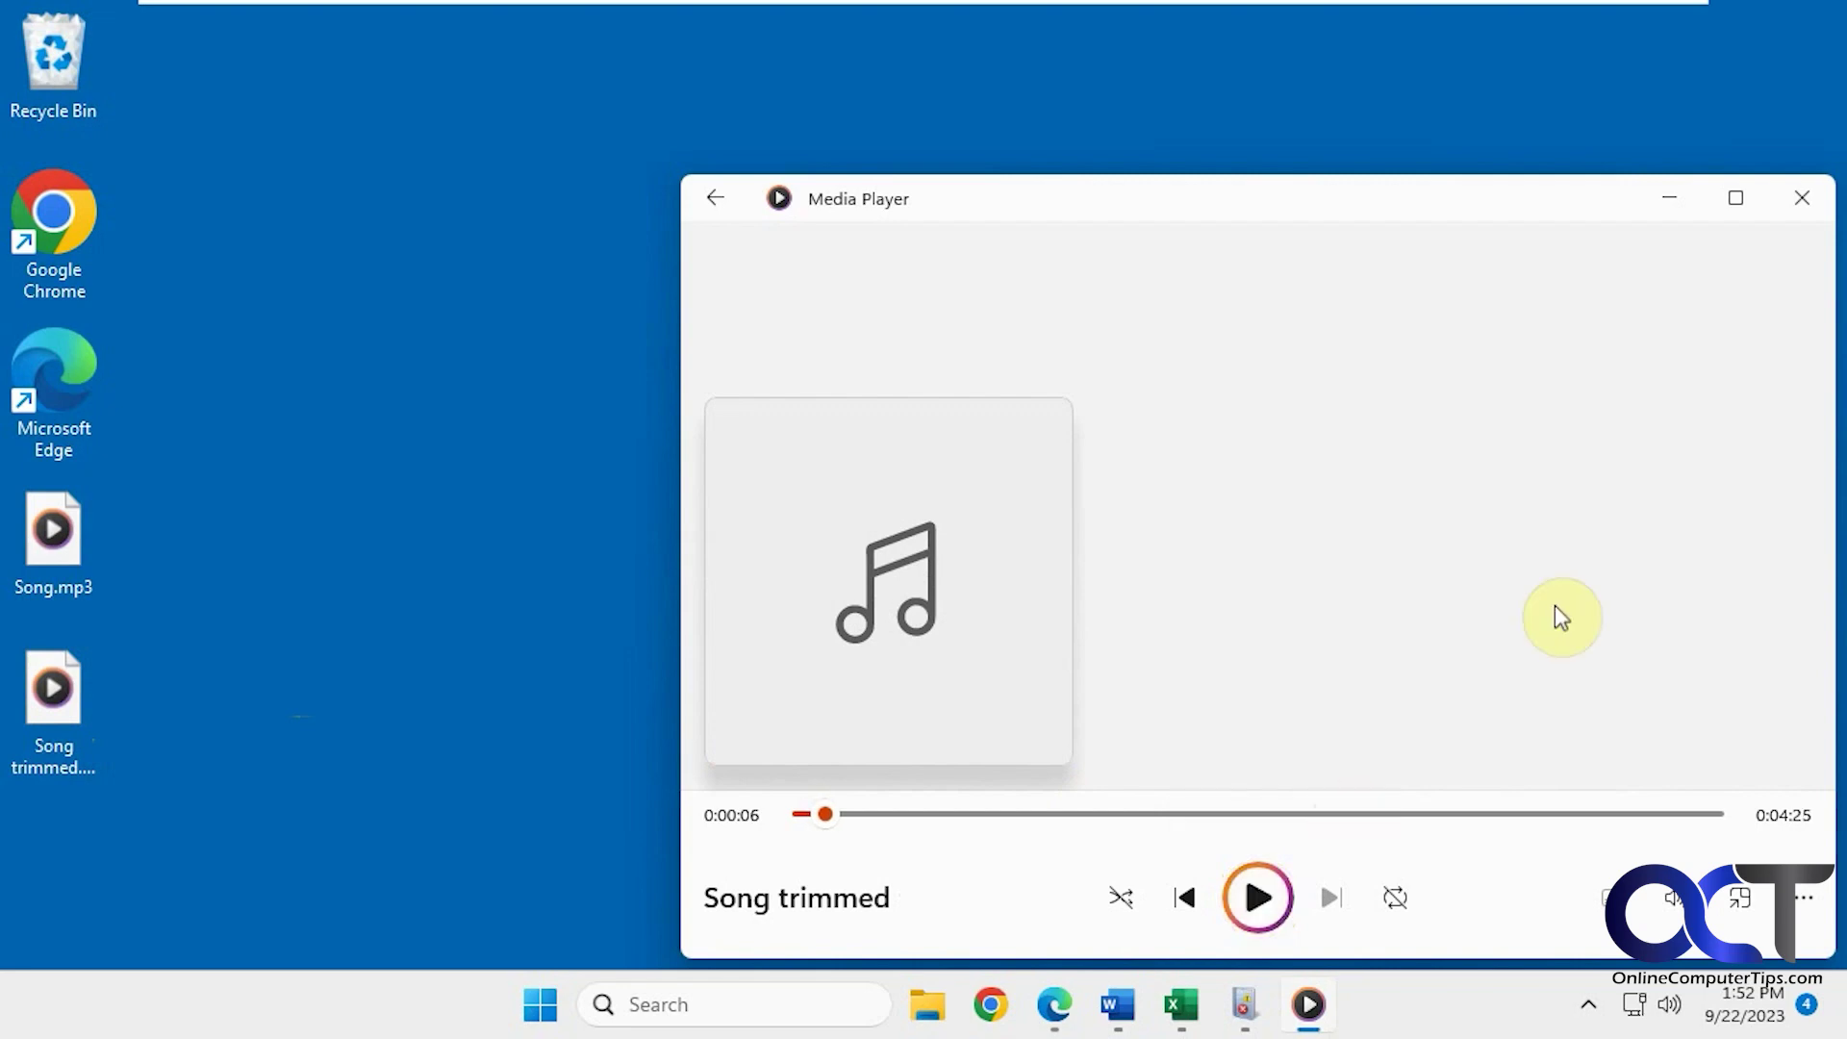
- Listen to Song trimmed's faded 4:31 ending, then bring Audio Trimmer in Edge back
{"action": "left_click_drag", "start_coordinate": [1588, 220], "coordinate": [1352, 207]}
{"action": "left_click", "coordinate": [1450, 803]}
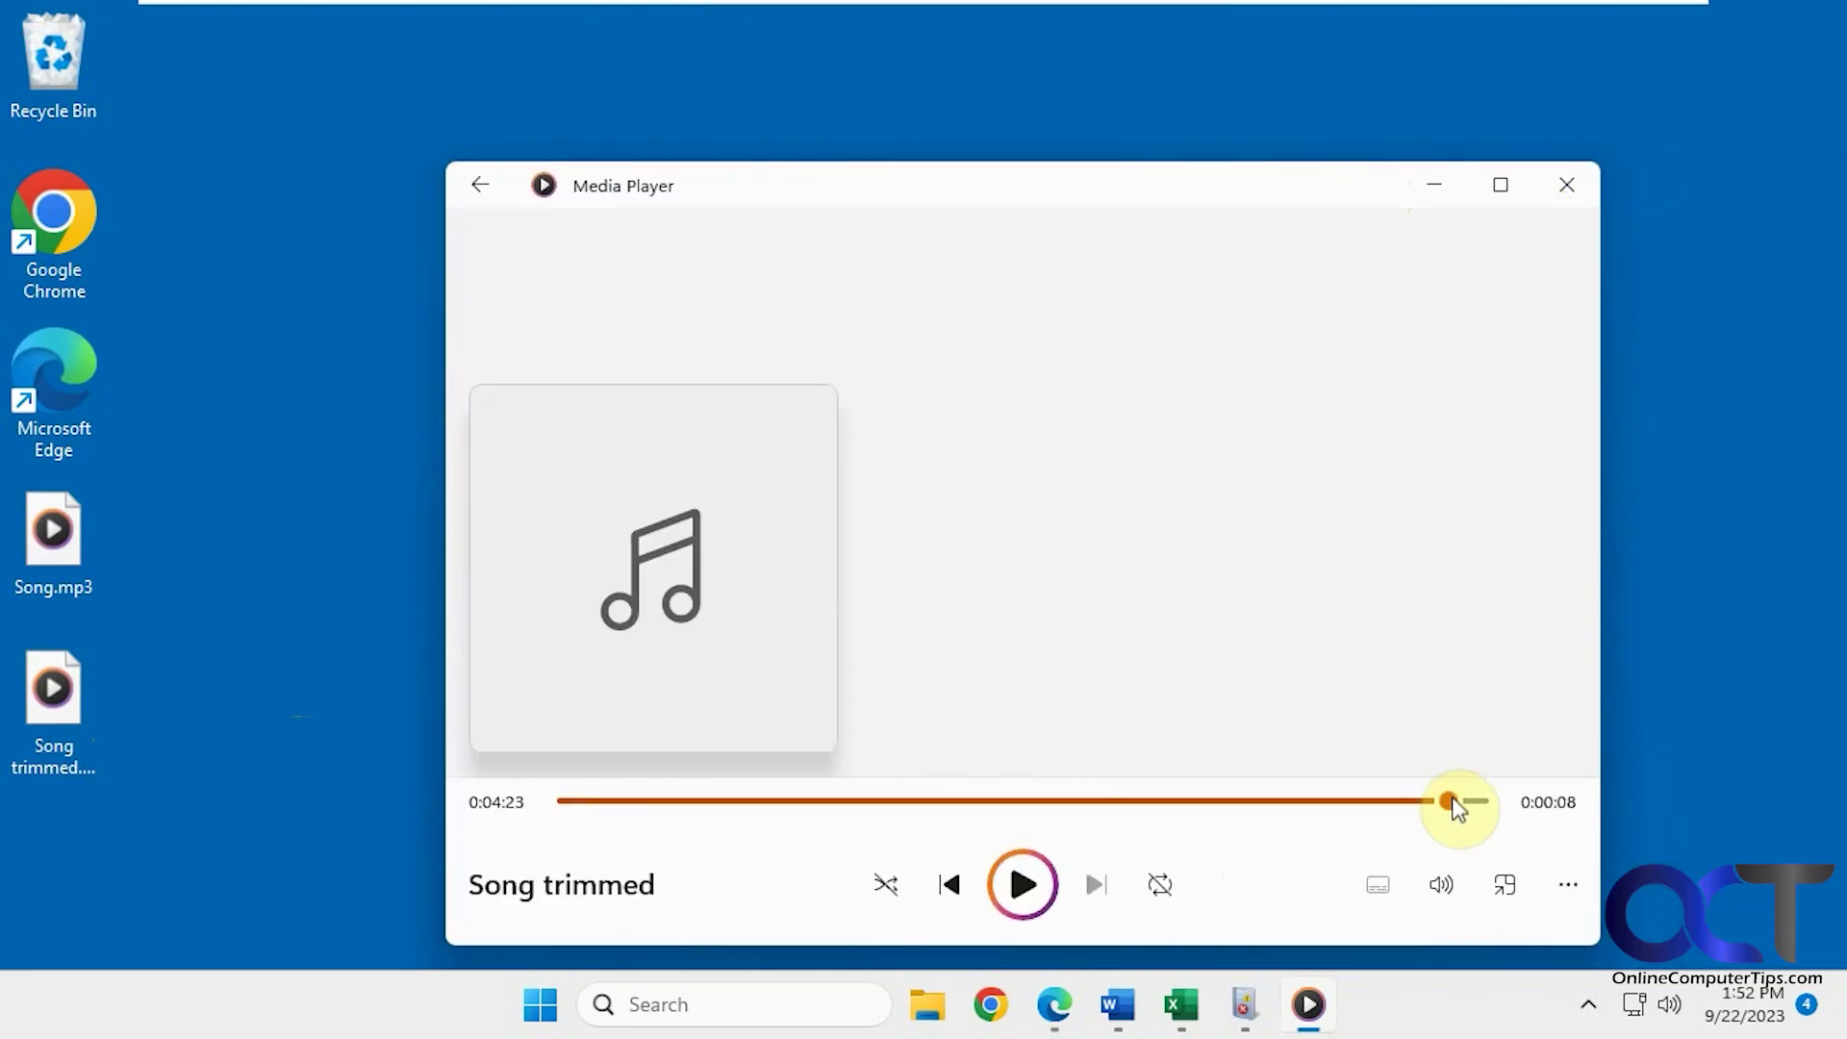
{"action": "left_click", "coordinate": [1026, 886]}
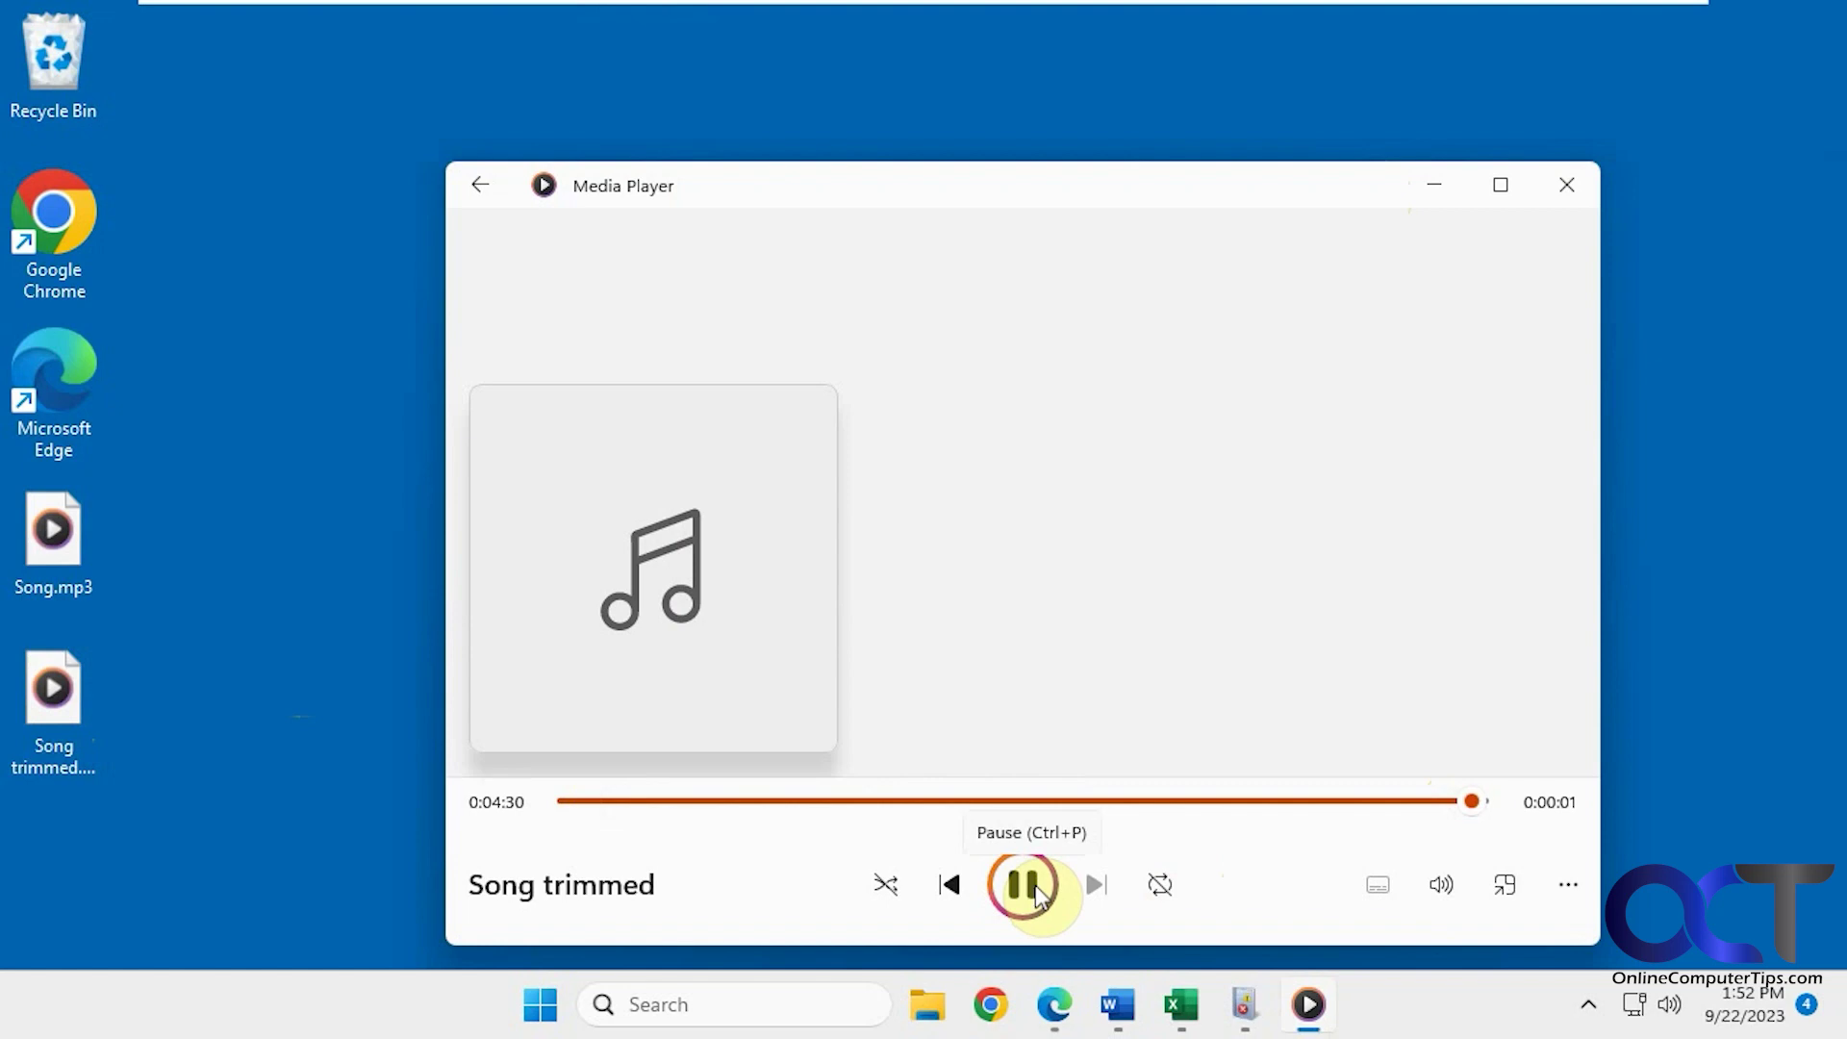
{"action": "left_click", "coordinate": [1041, 890]}
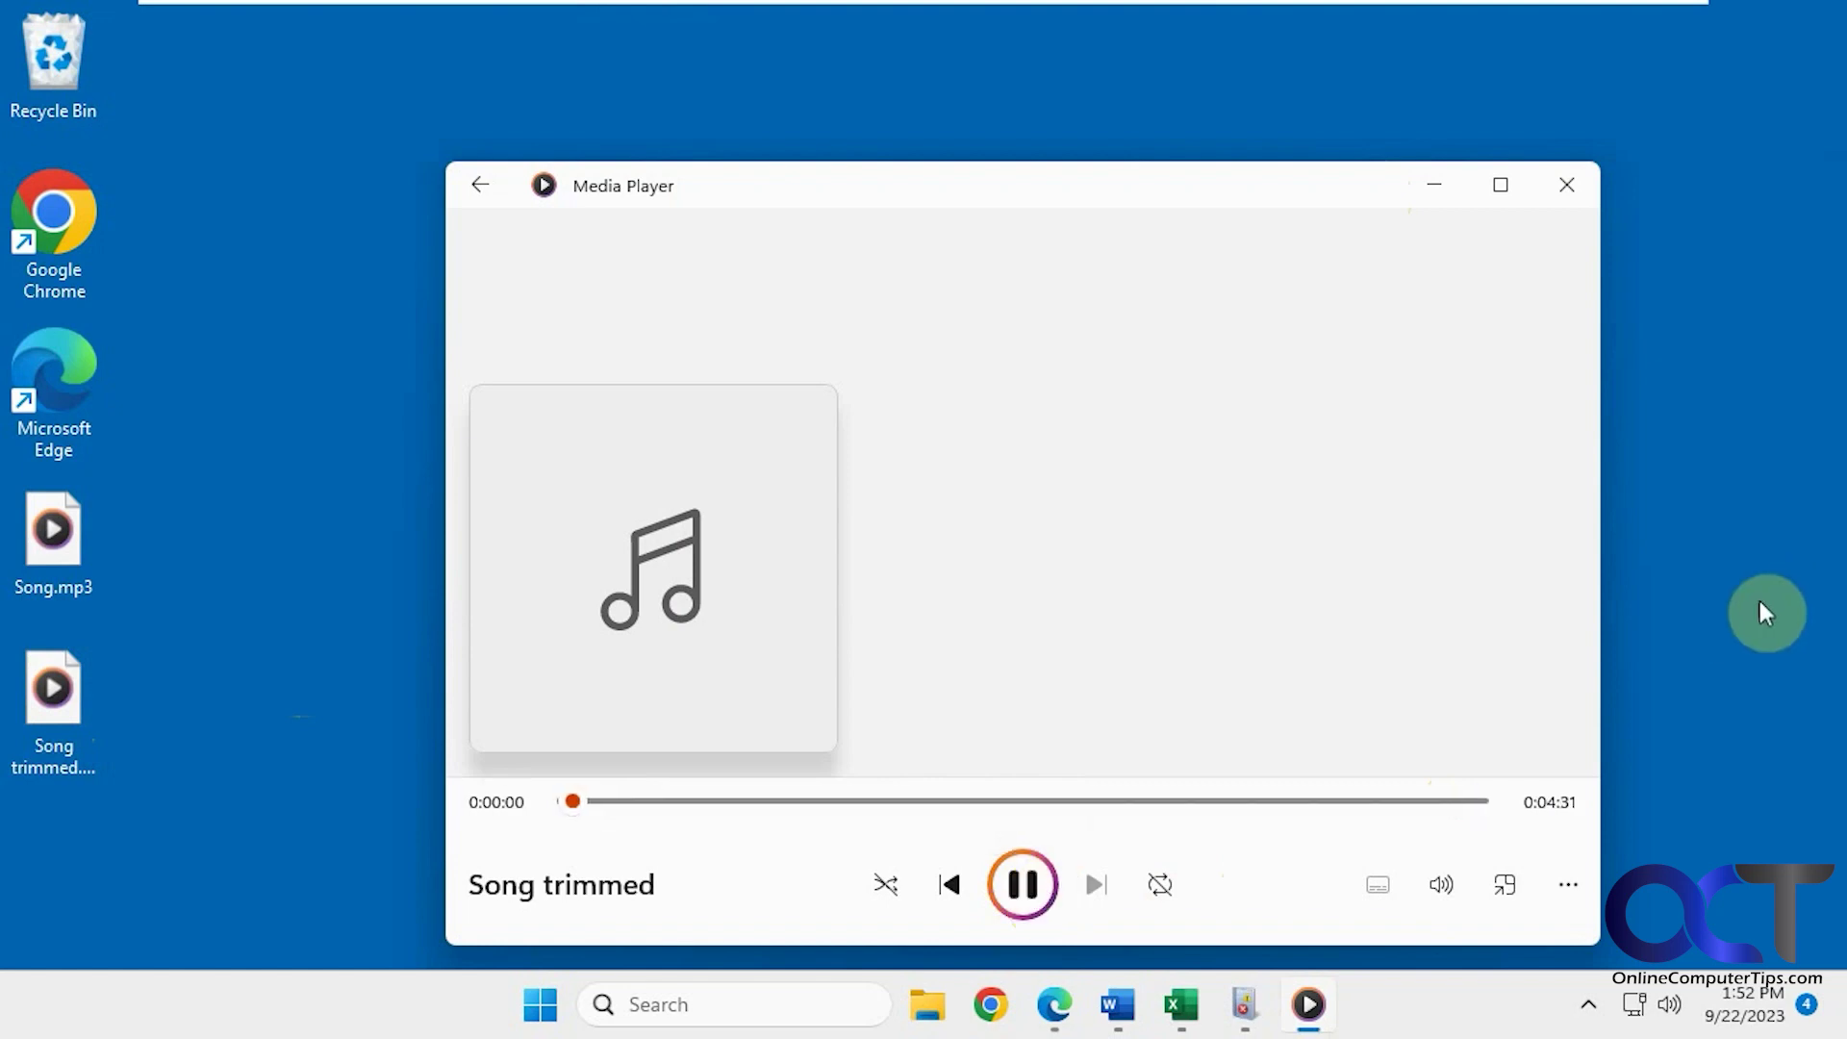
{"action": "left_click", "coordinate": [1020, 880]}
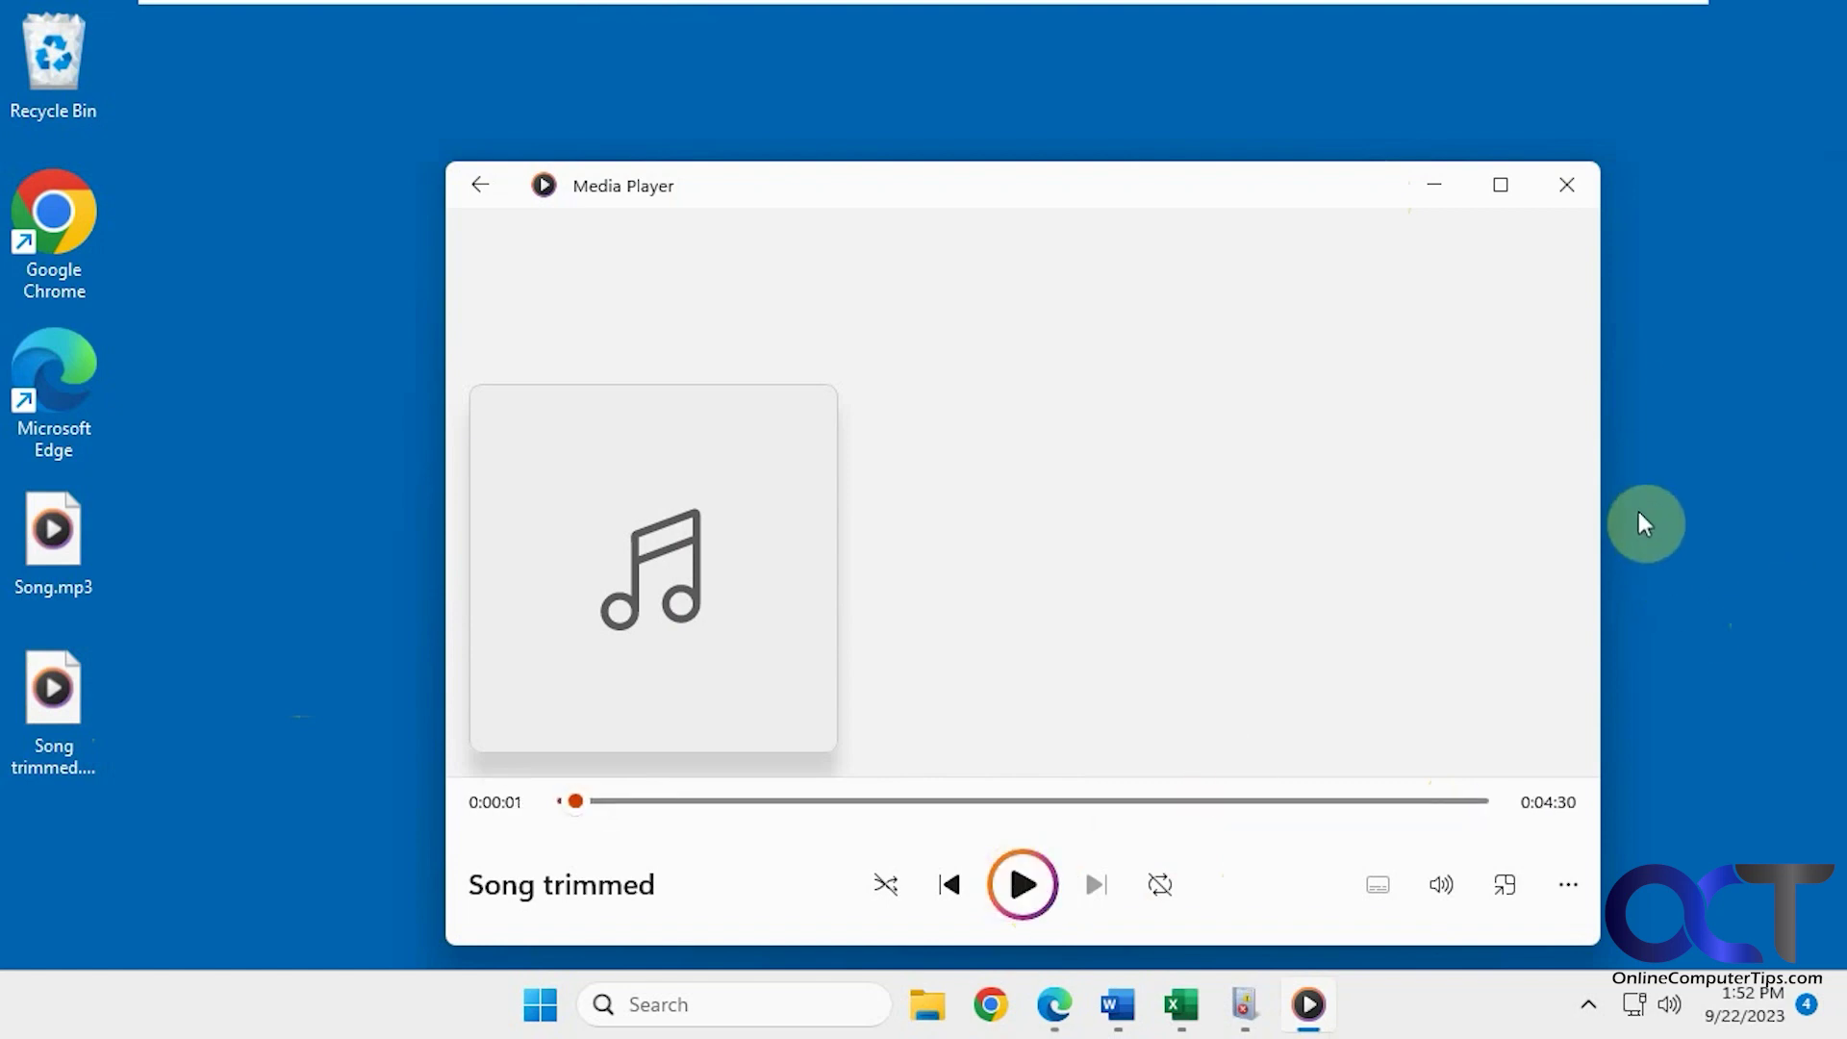
{"action": "left_click", "coordinate": [1053, 1008]}
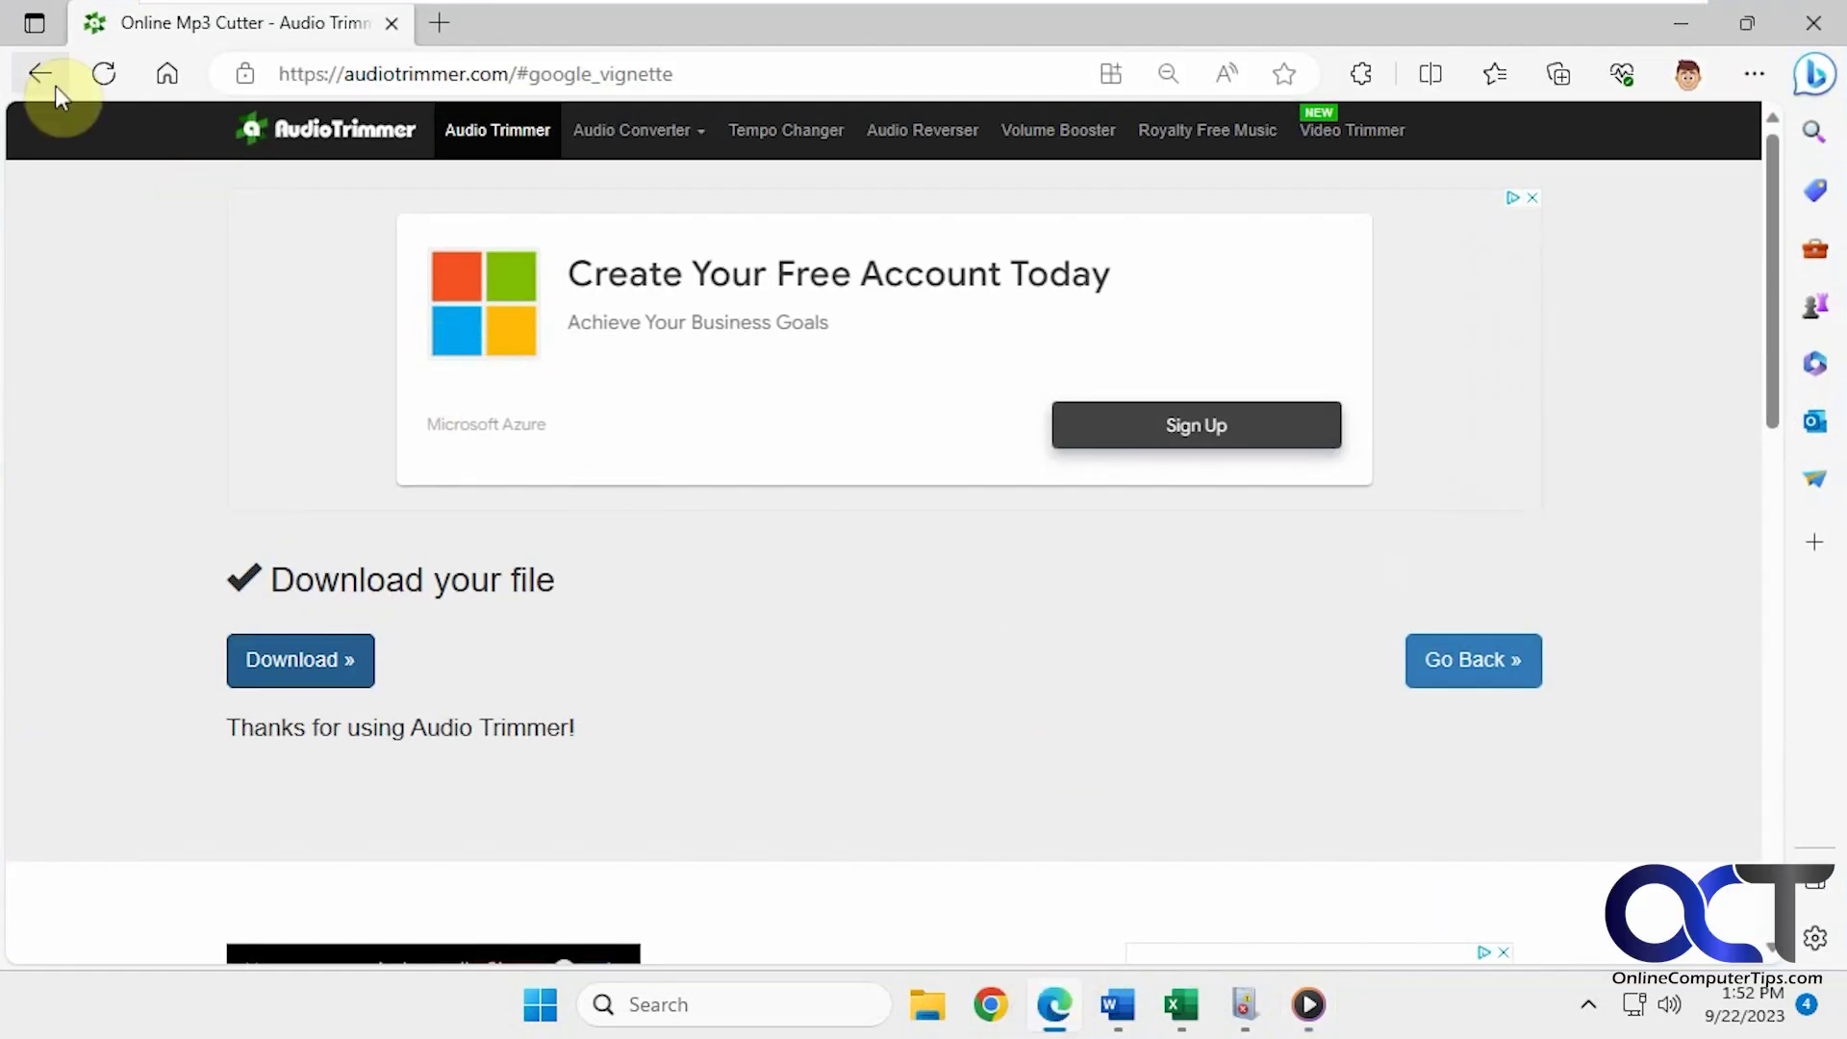
- Cut out the 92.51–175.72 s middle section in REMOVE mode with fades off
{"action": "left_click", "coordinate": [43, 79]}
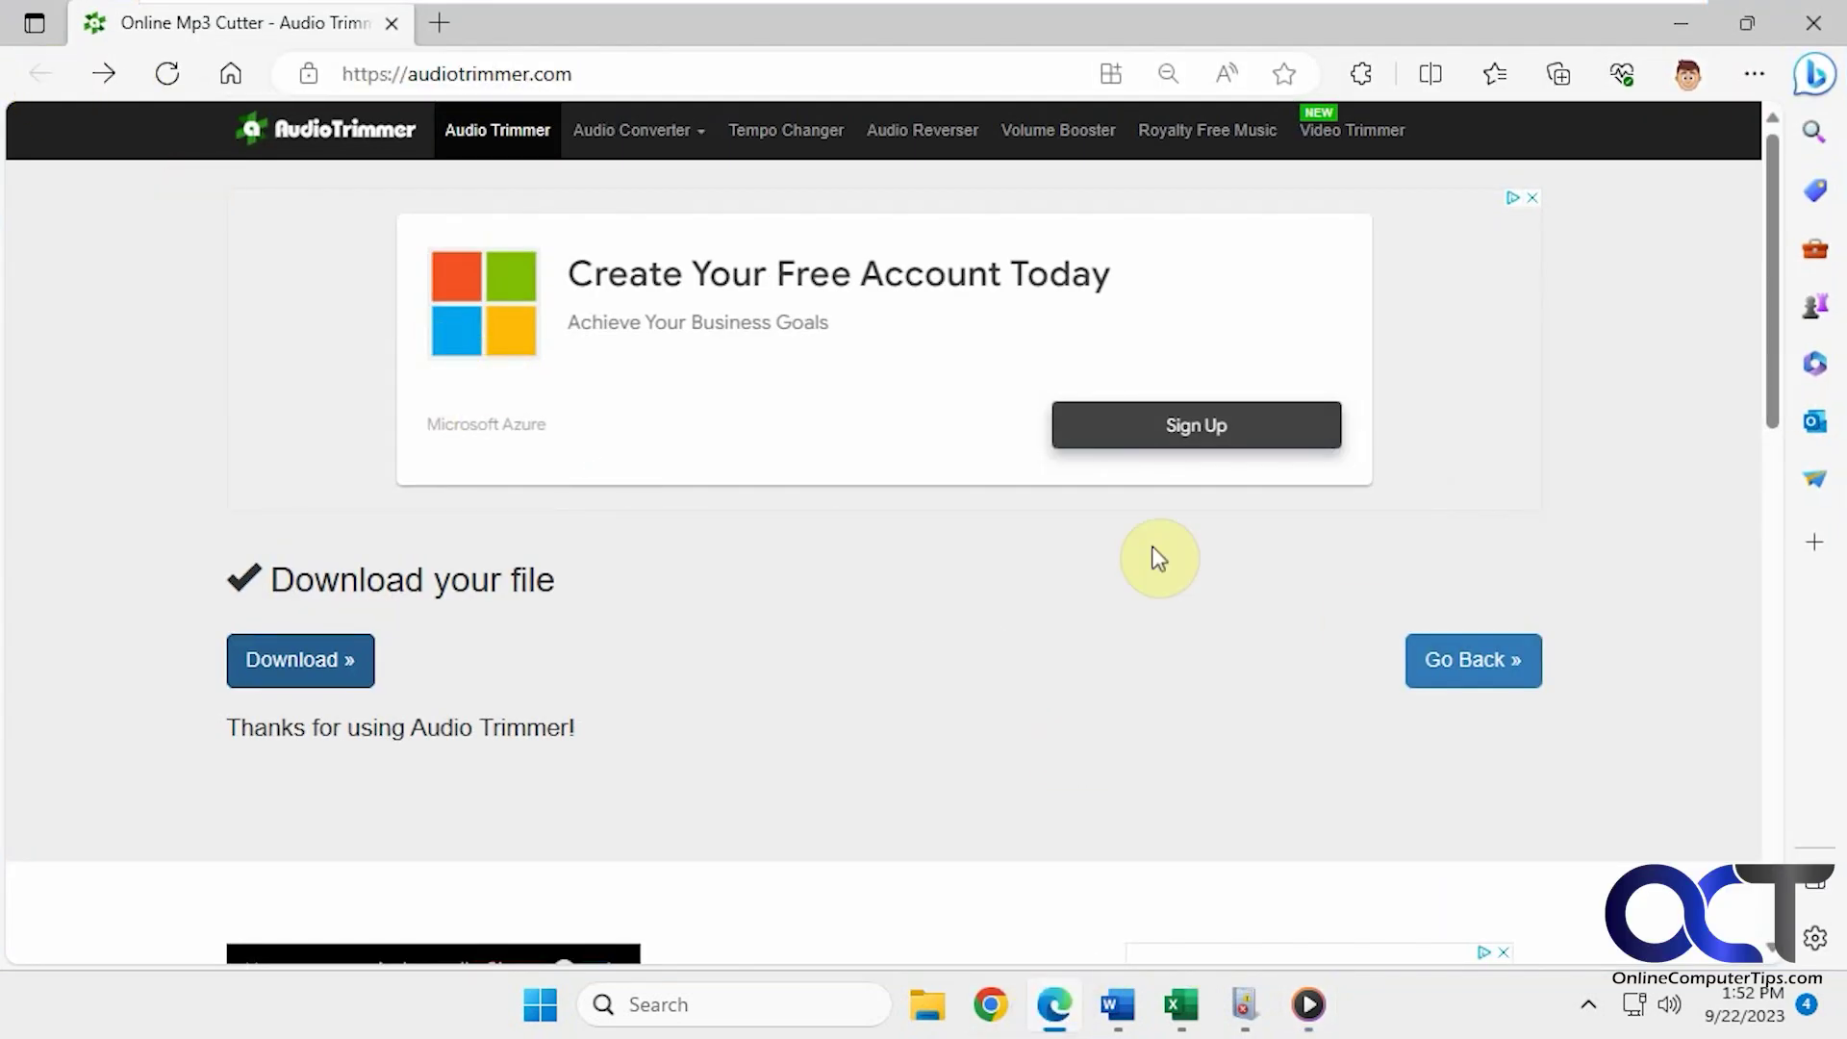
{"action": "left_click", "coordinate": [1455, 658]}
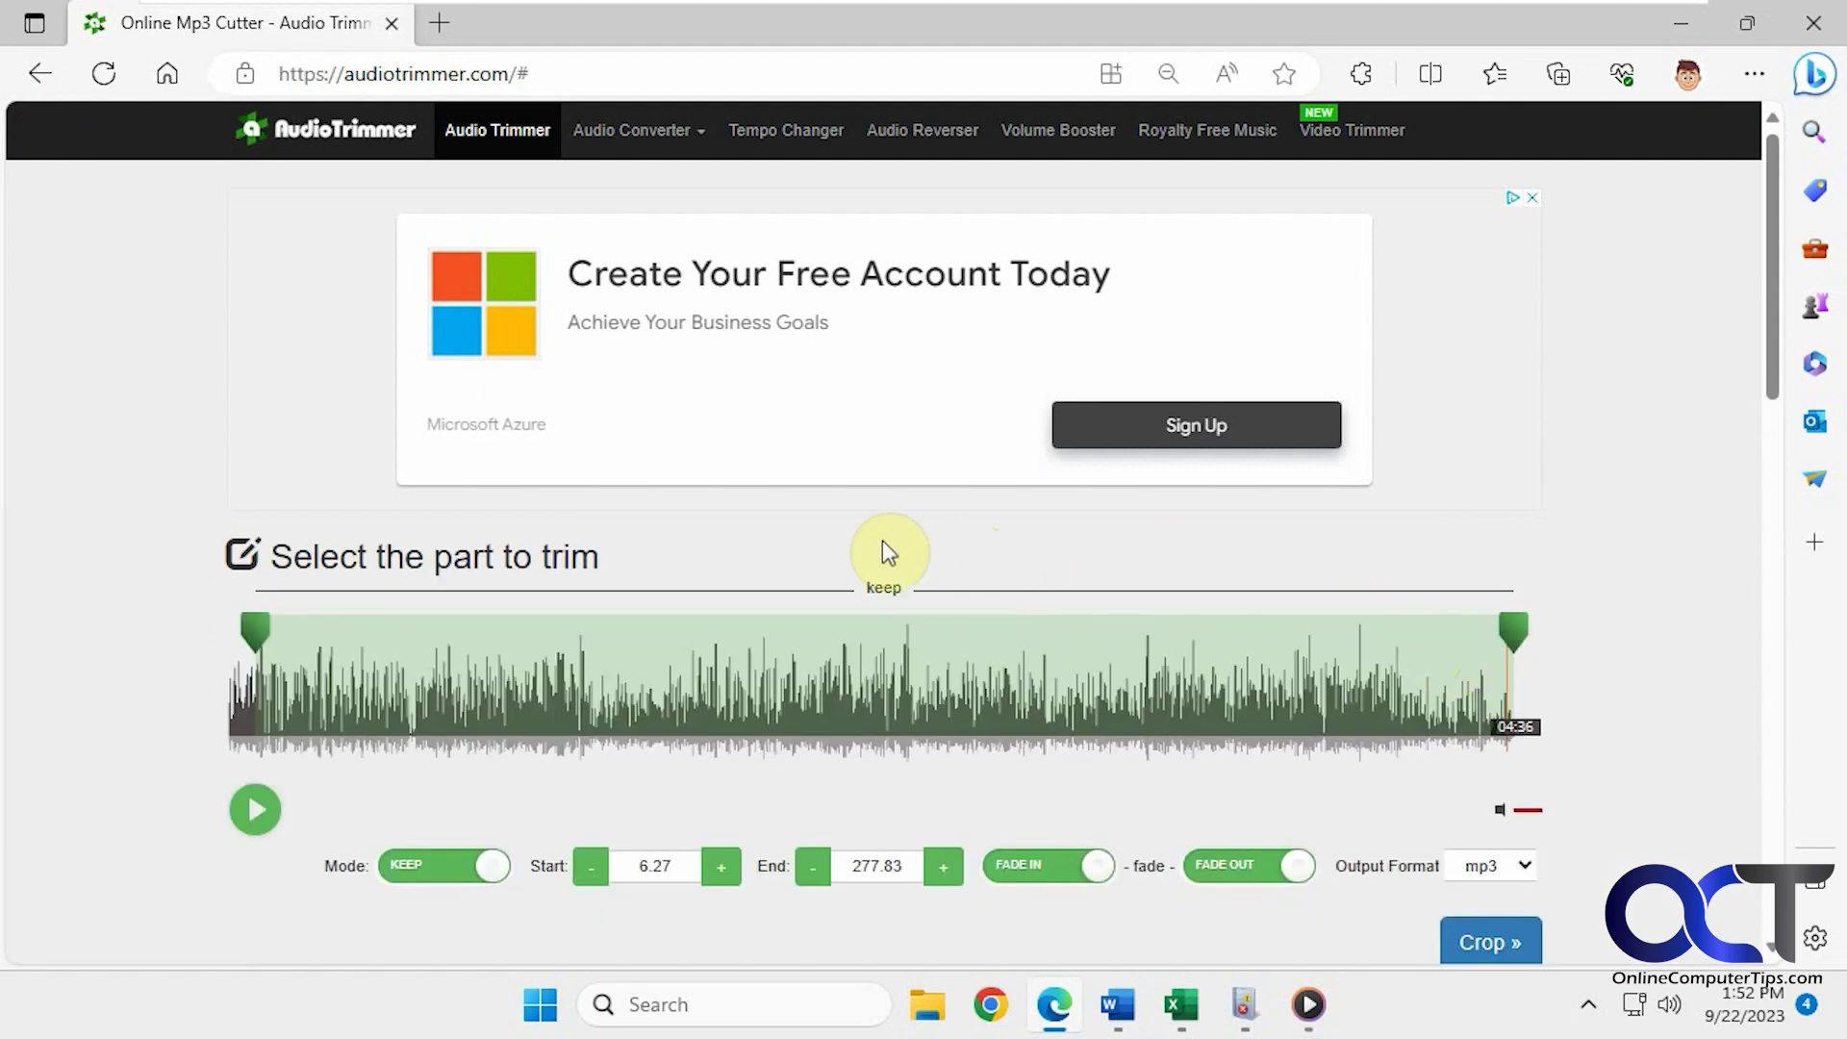
{"action": "left_click_drag", "start_coordinate": [1512, 635], "coordinate": [1039, 631]}
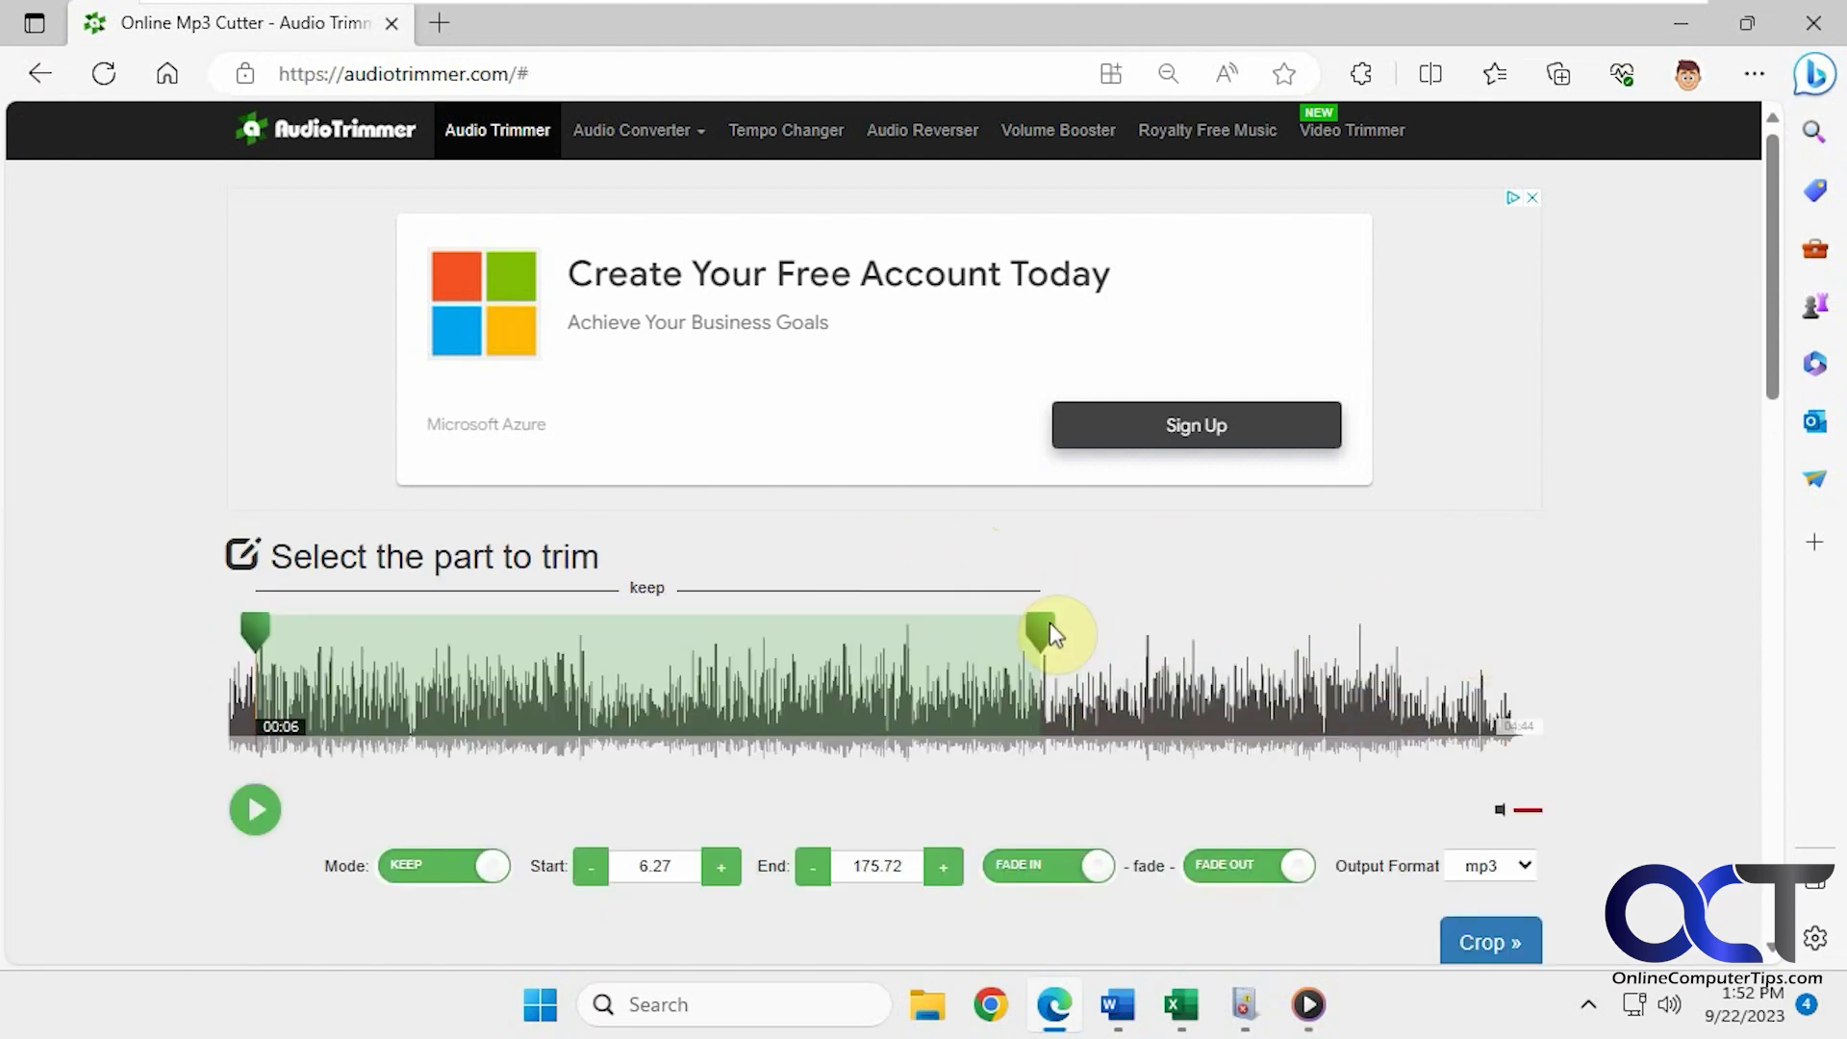
{"action": "mouse_move", "coordinate": [258, 632]}
{"action": "left_mouse_down"}
{"action": "mouse_move", "coordinate": [701, 660]}
{"action": "mouse_move", "coordinate": [661, 651]}
{"action": "left_mouse_up"}
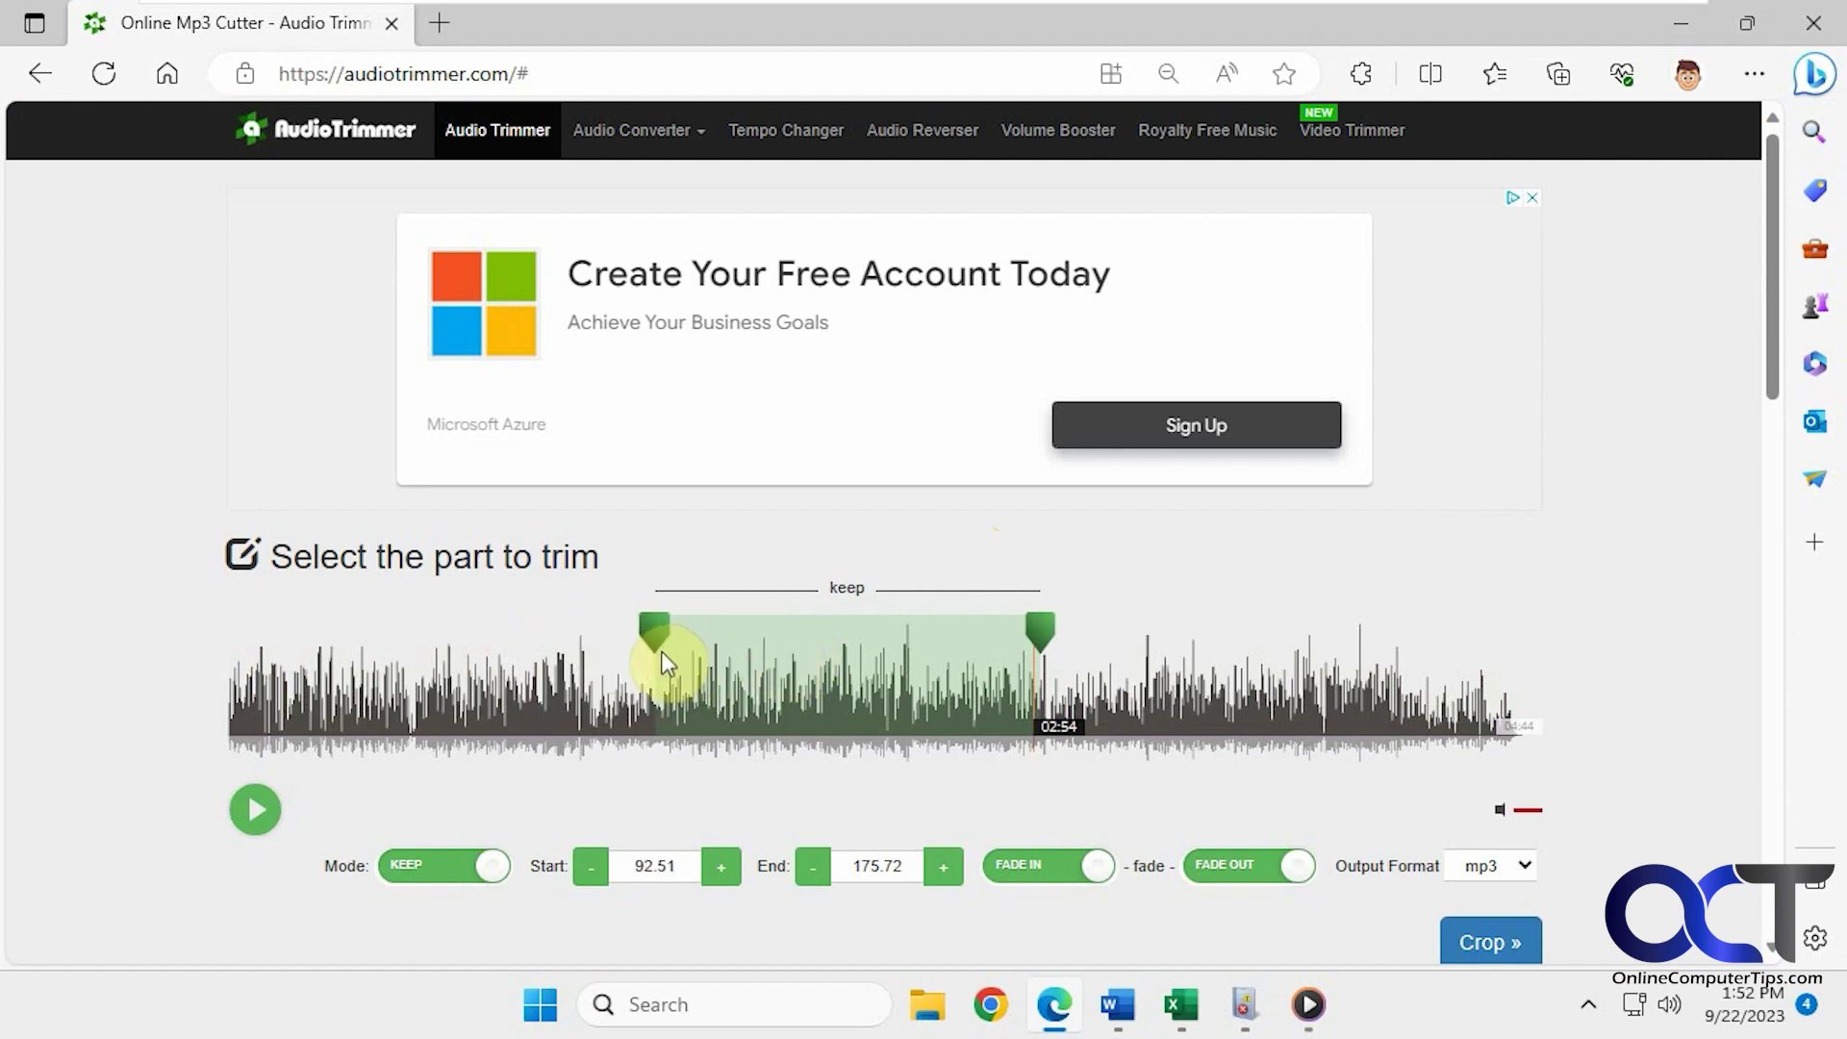
{"action": "left_click", "coordinate": [417, 871]}
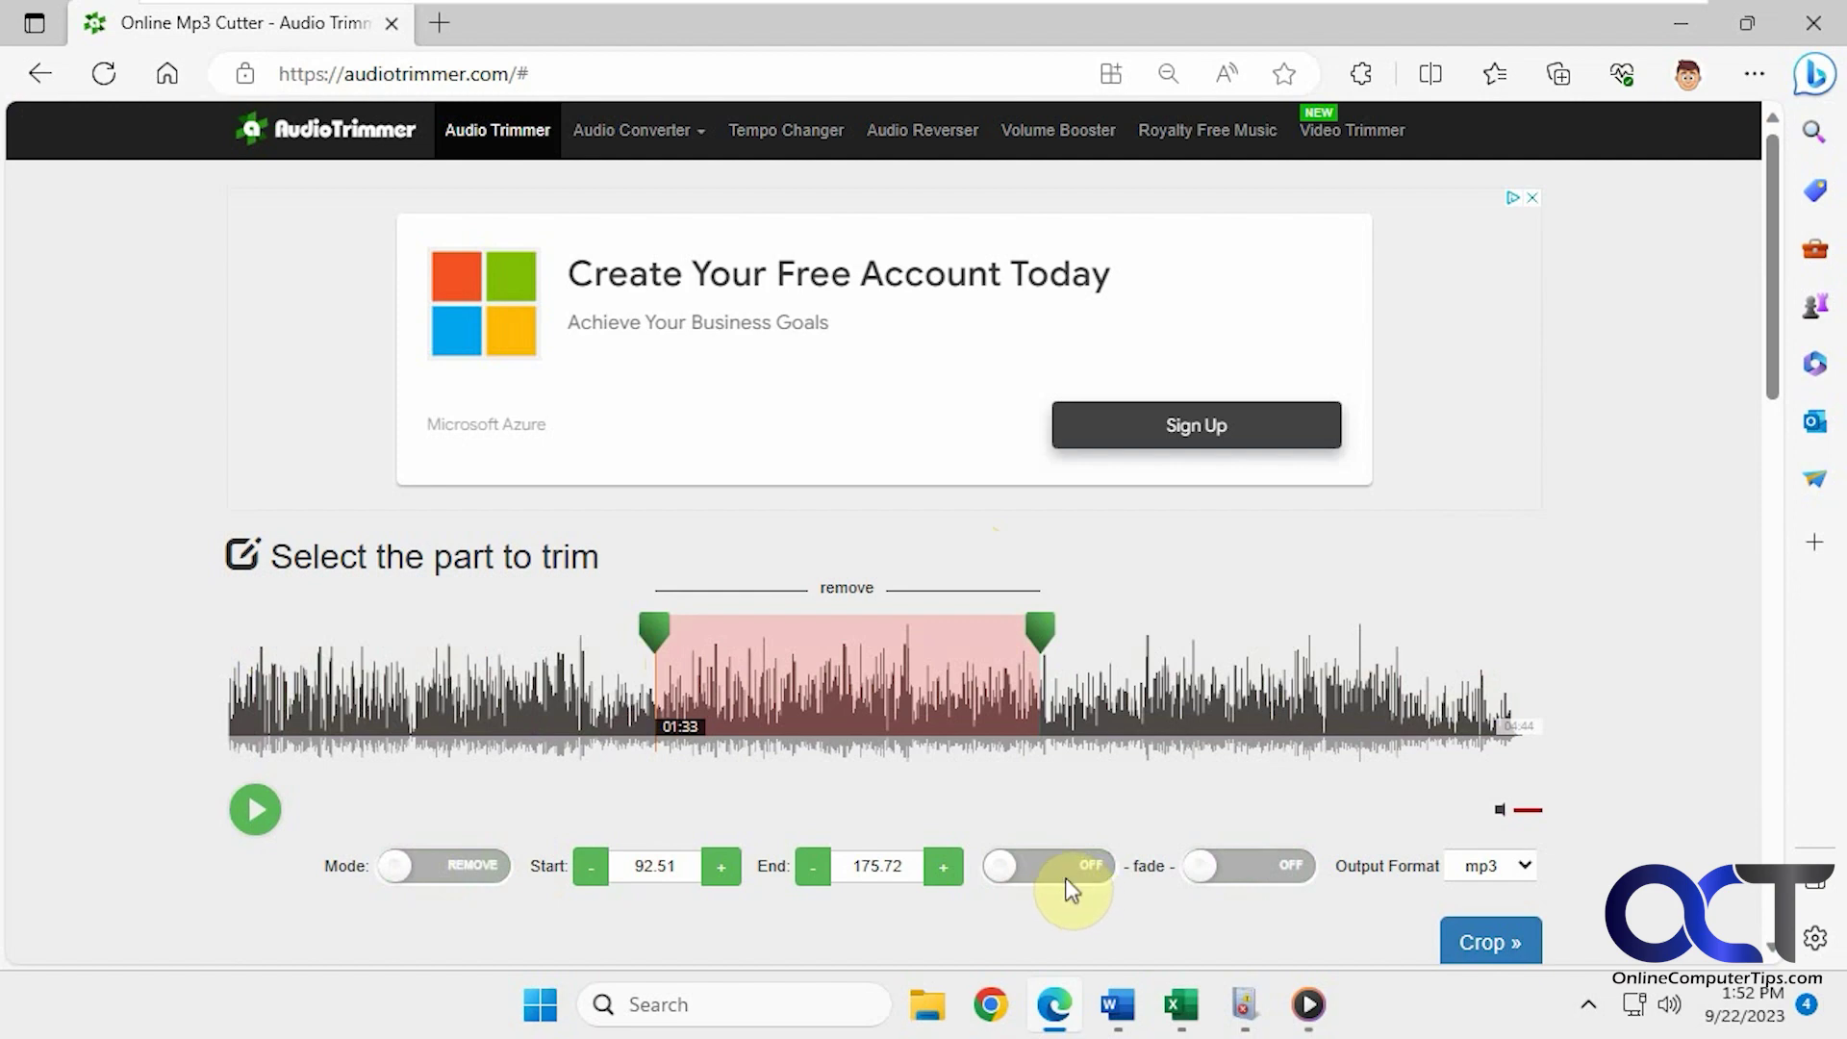
{"action": "left_click", "coordinate": [1491, 946]}
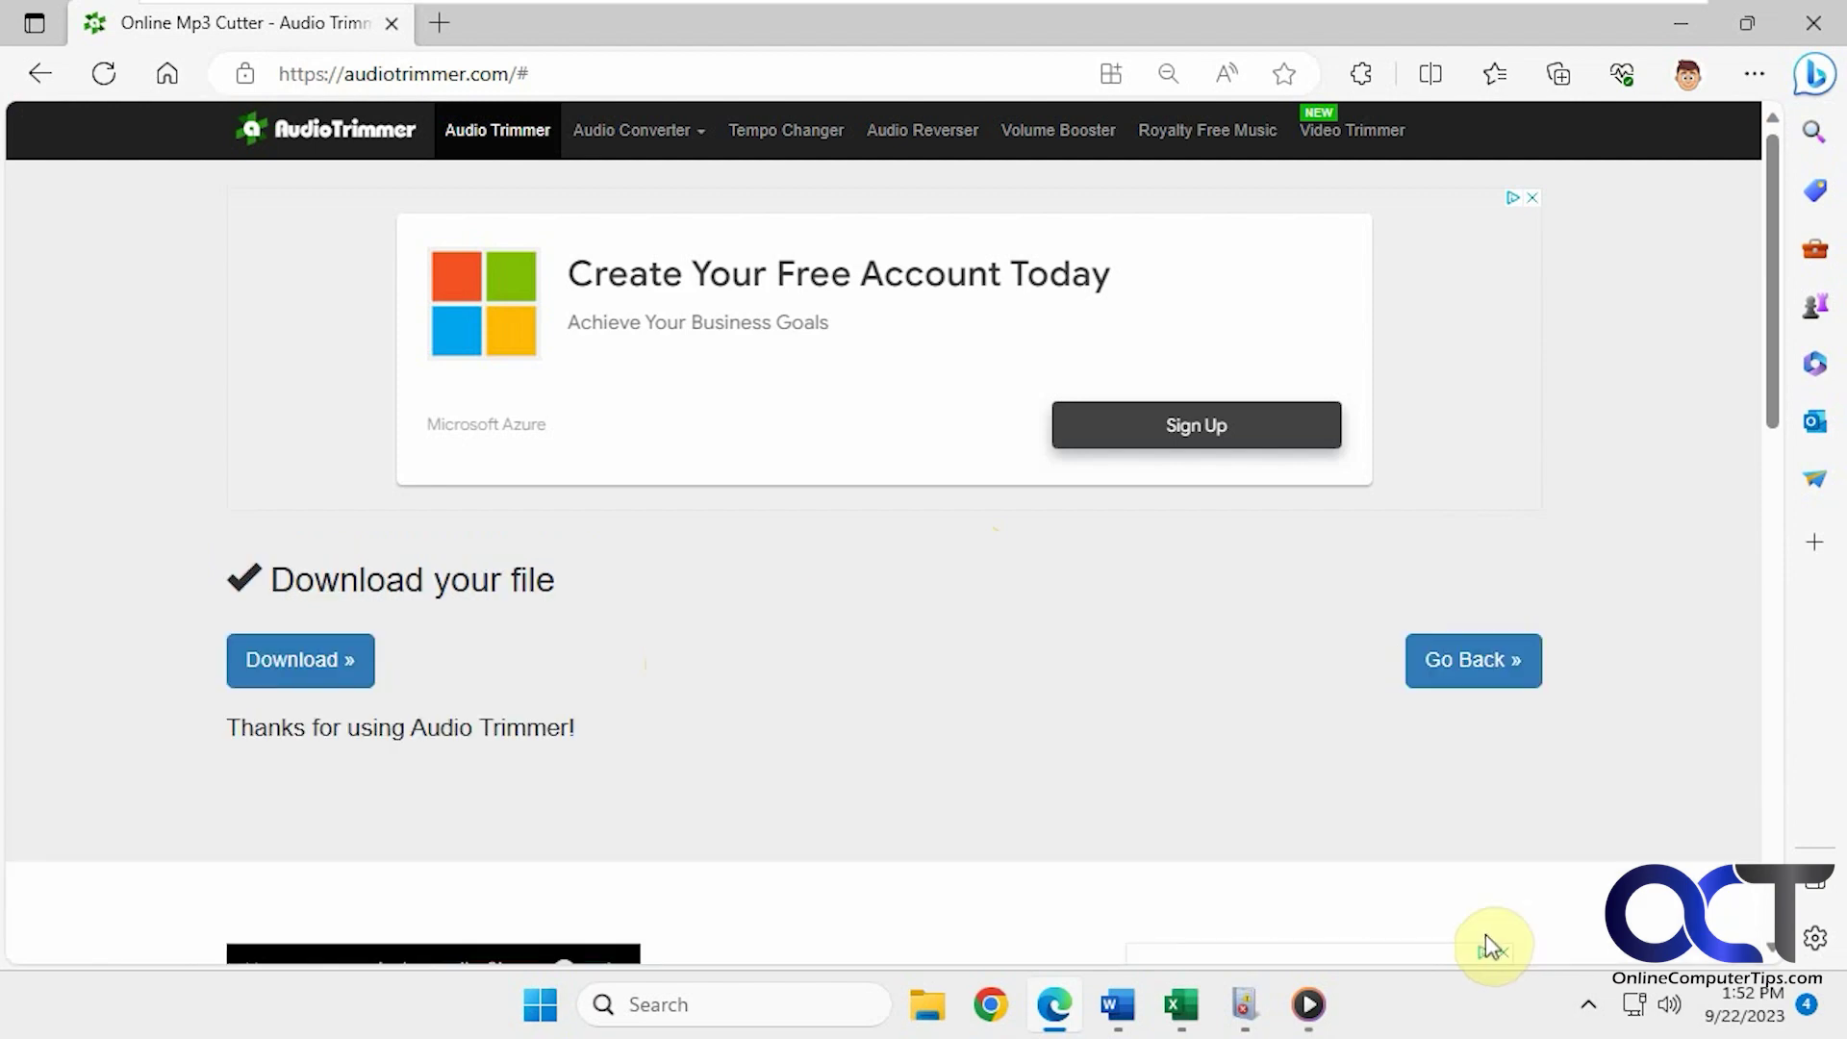
- Download the second cut and save it to the Desktop as 'Song trimmed 2.mp3'
{"action": "left_click", "coordinate": [317, 674]}
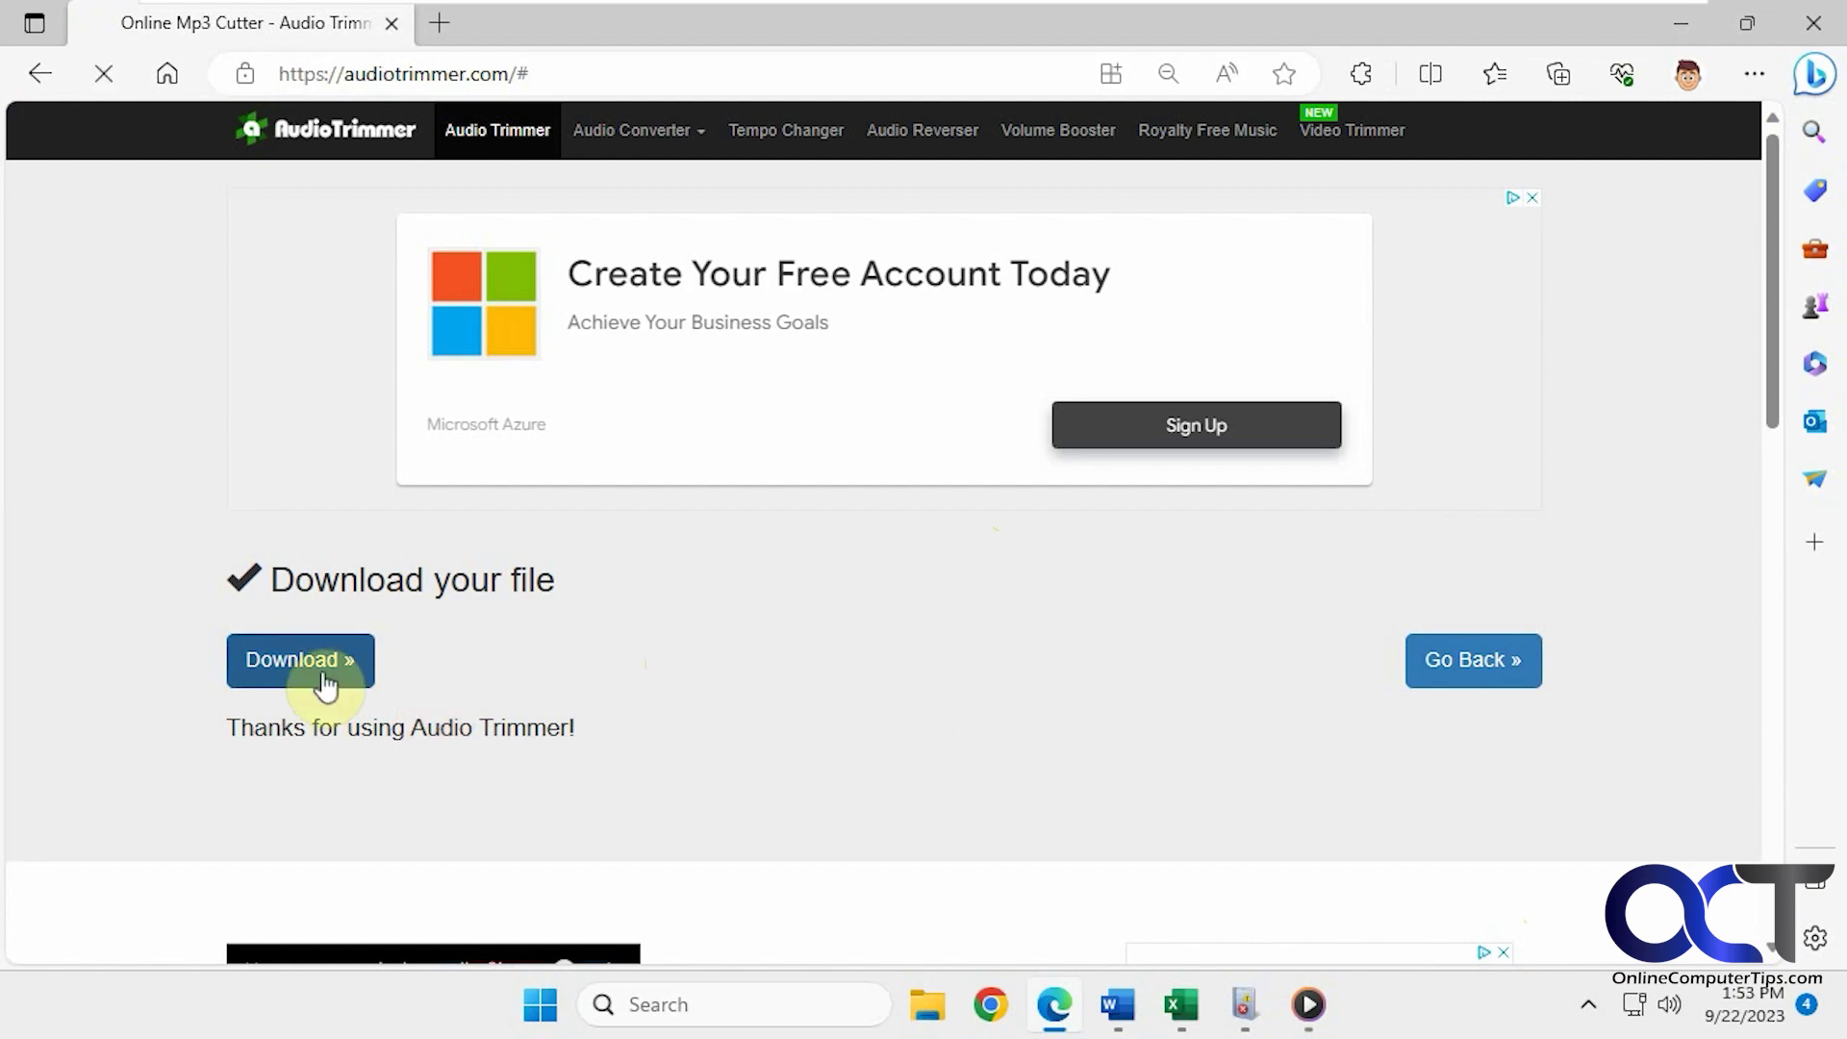
{"action": "left_click", "coordinate": [1341, 235]}
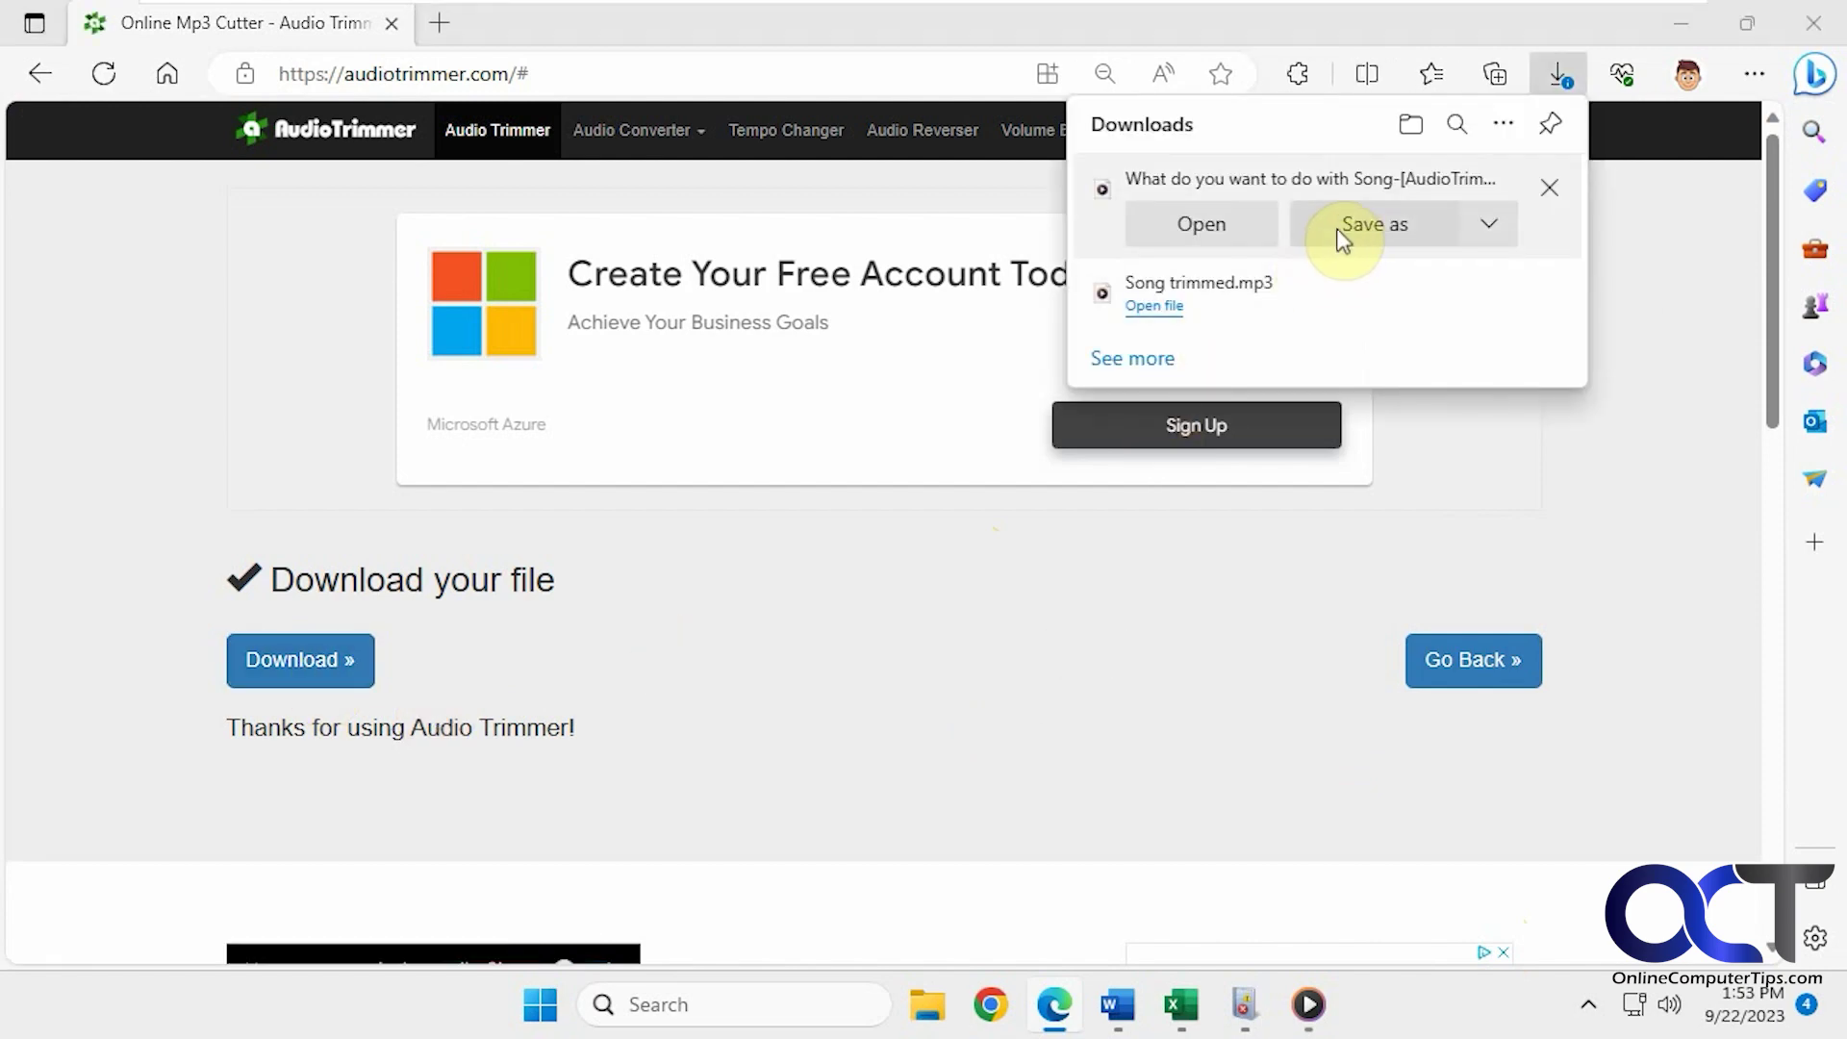
{"action": "left_click", "coordinate": [396, 241]}
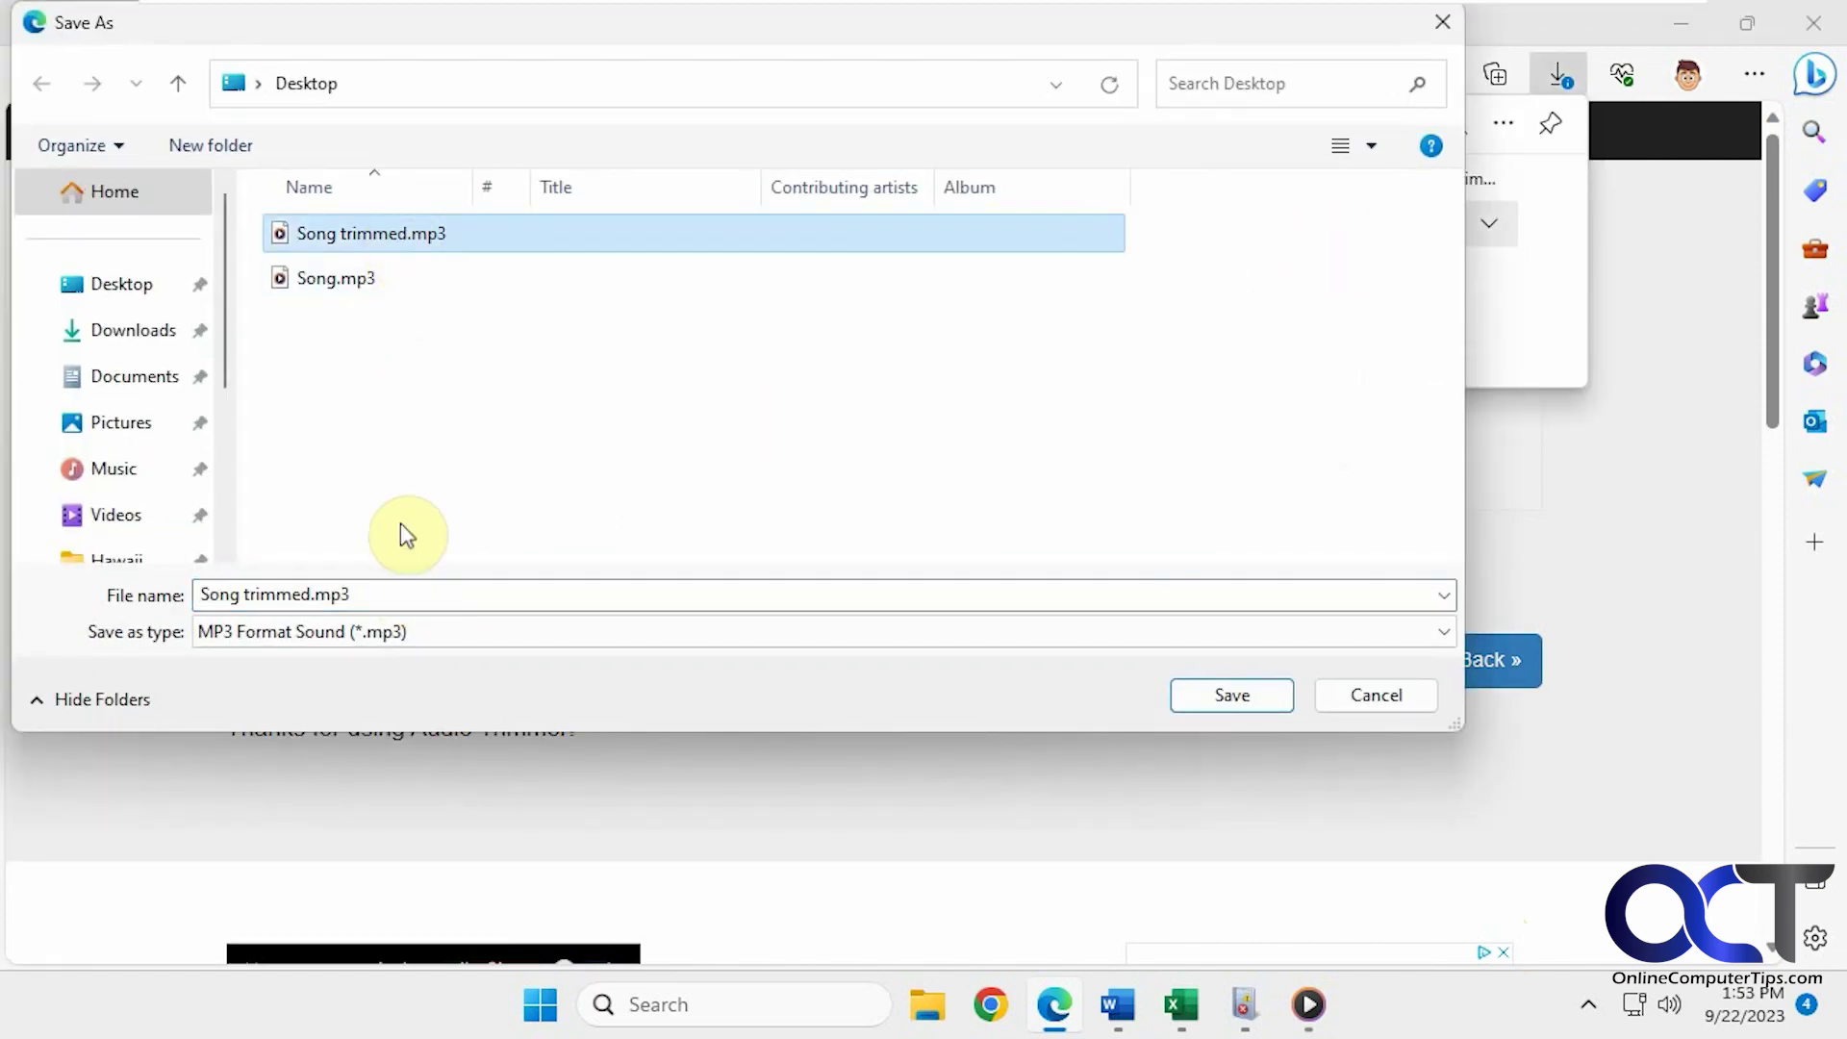
{"action": "left_click", "coordinate": [301, 594]}
{"action": "left_click", "coordinate": [314, 594]}
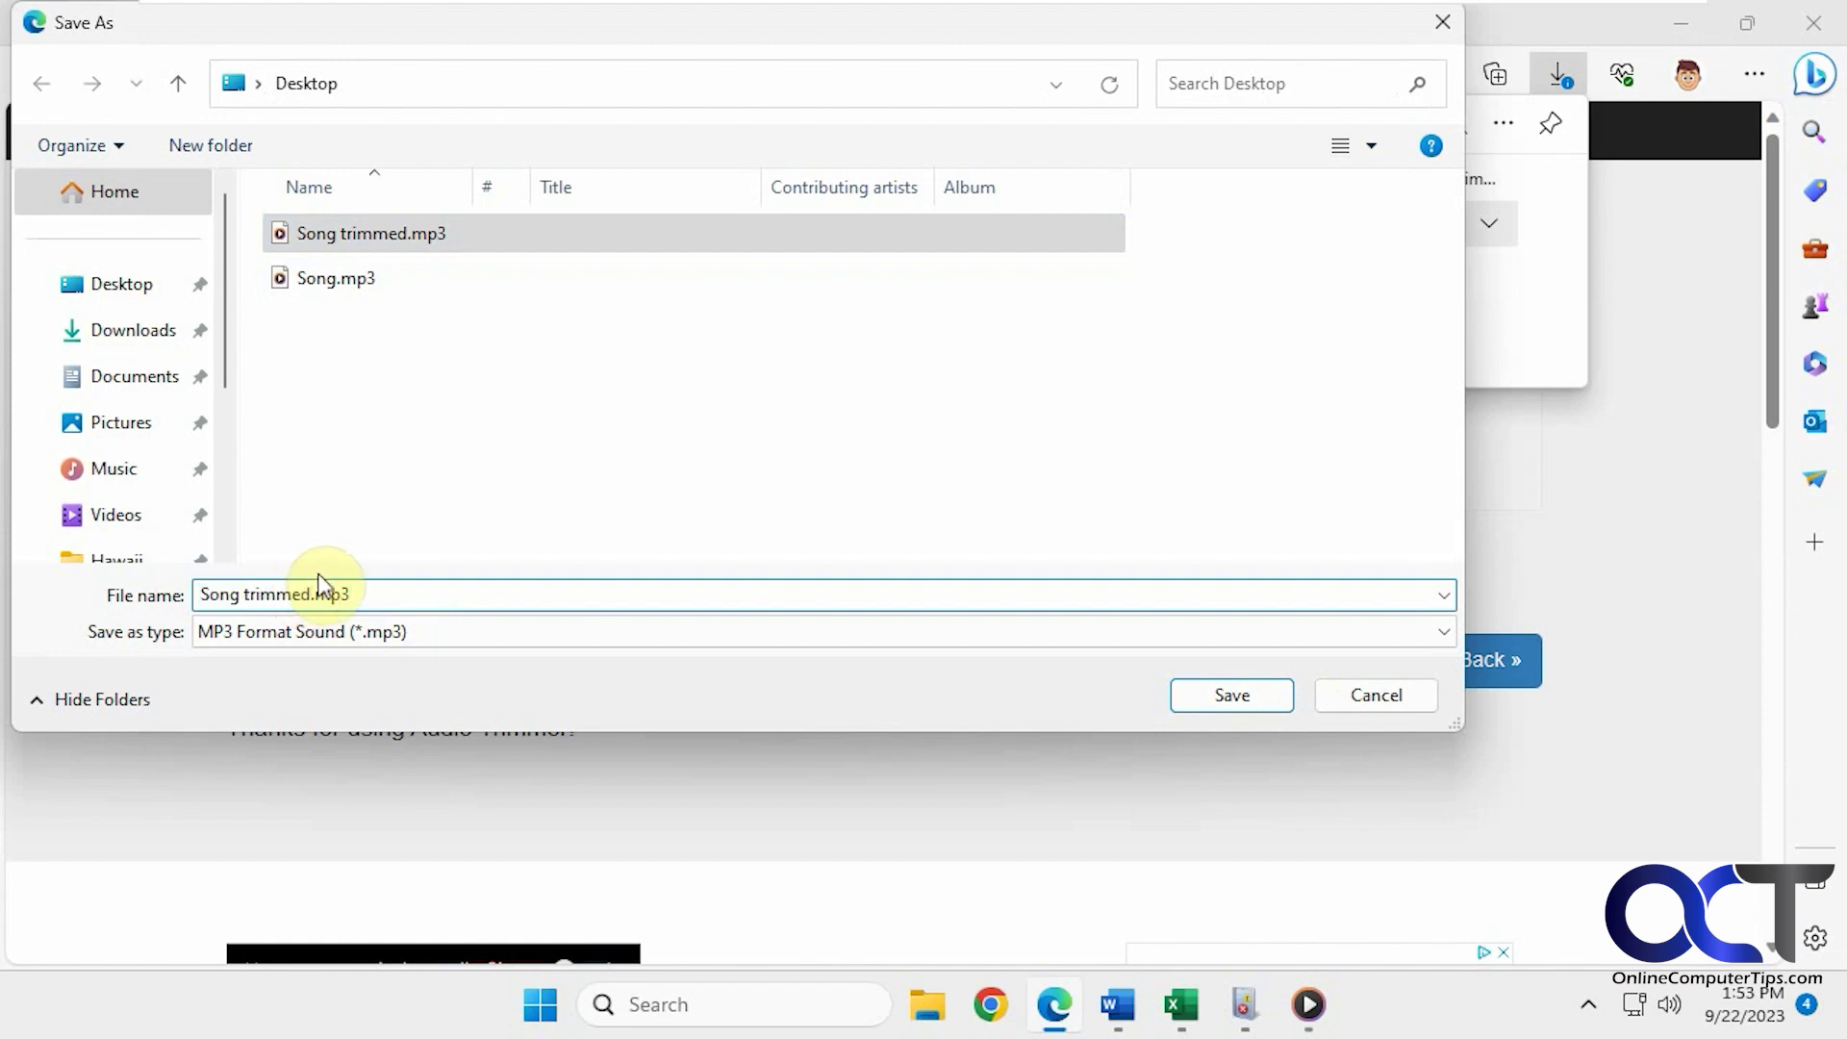
{"action": "type", "text": "2"}
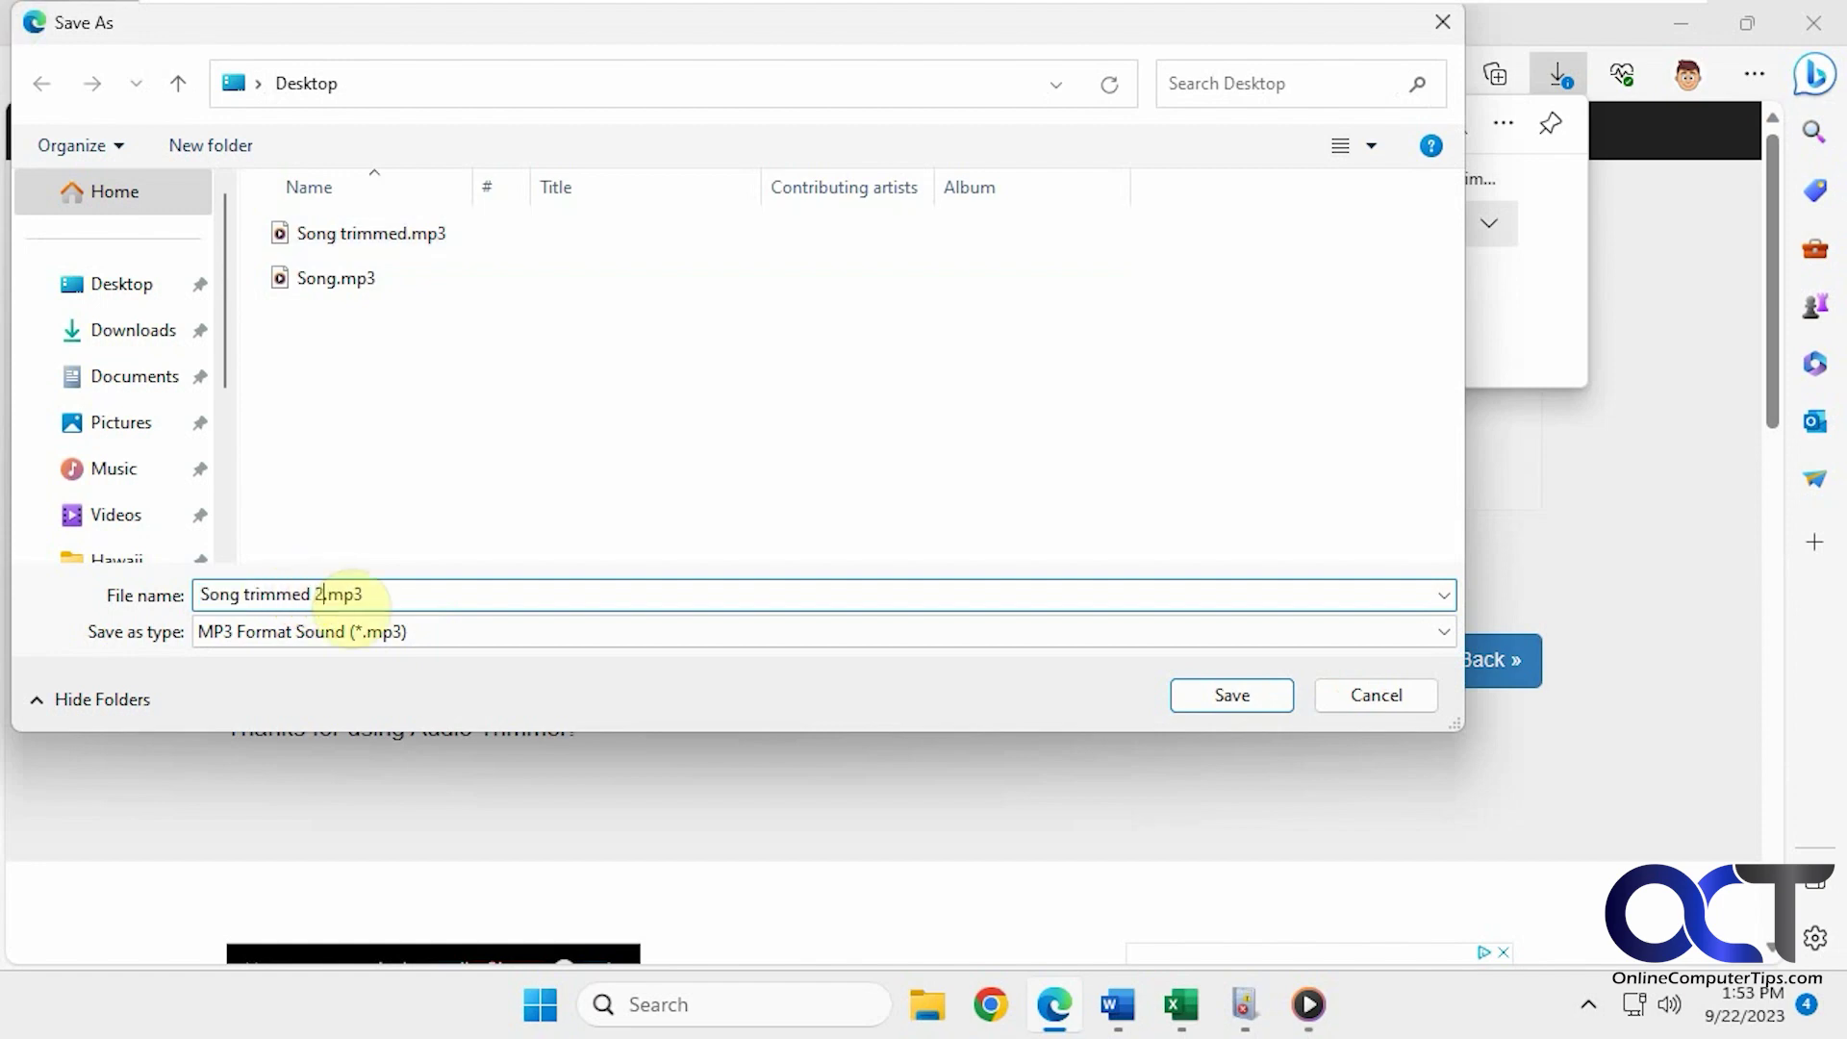
{"action": "left_click", "coordinate": [1238, 689]}
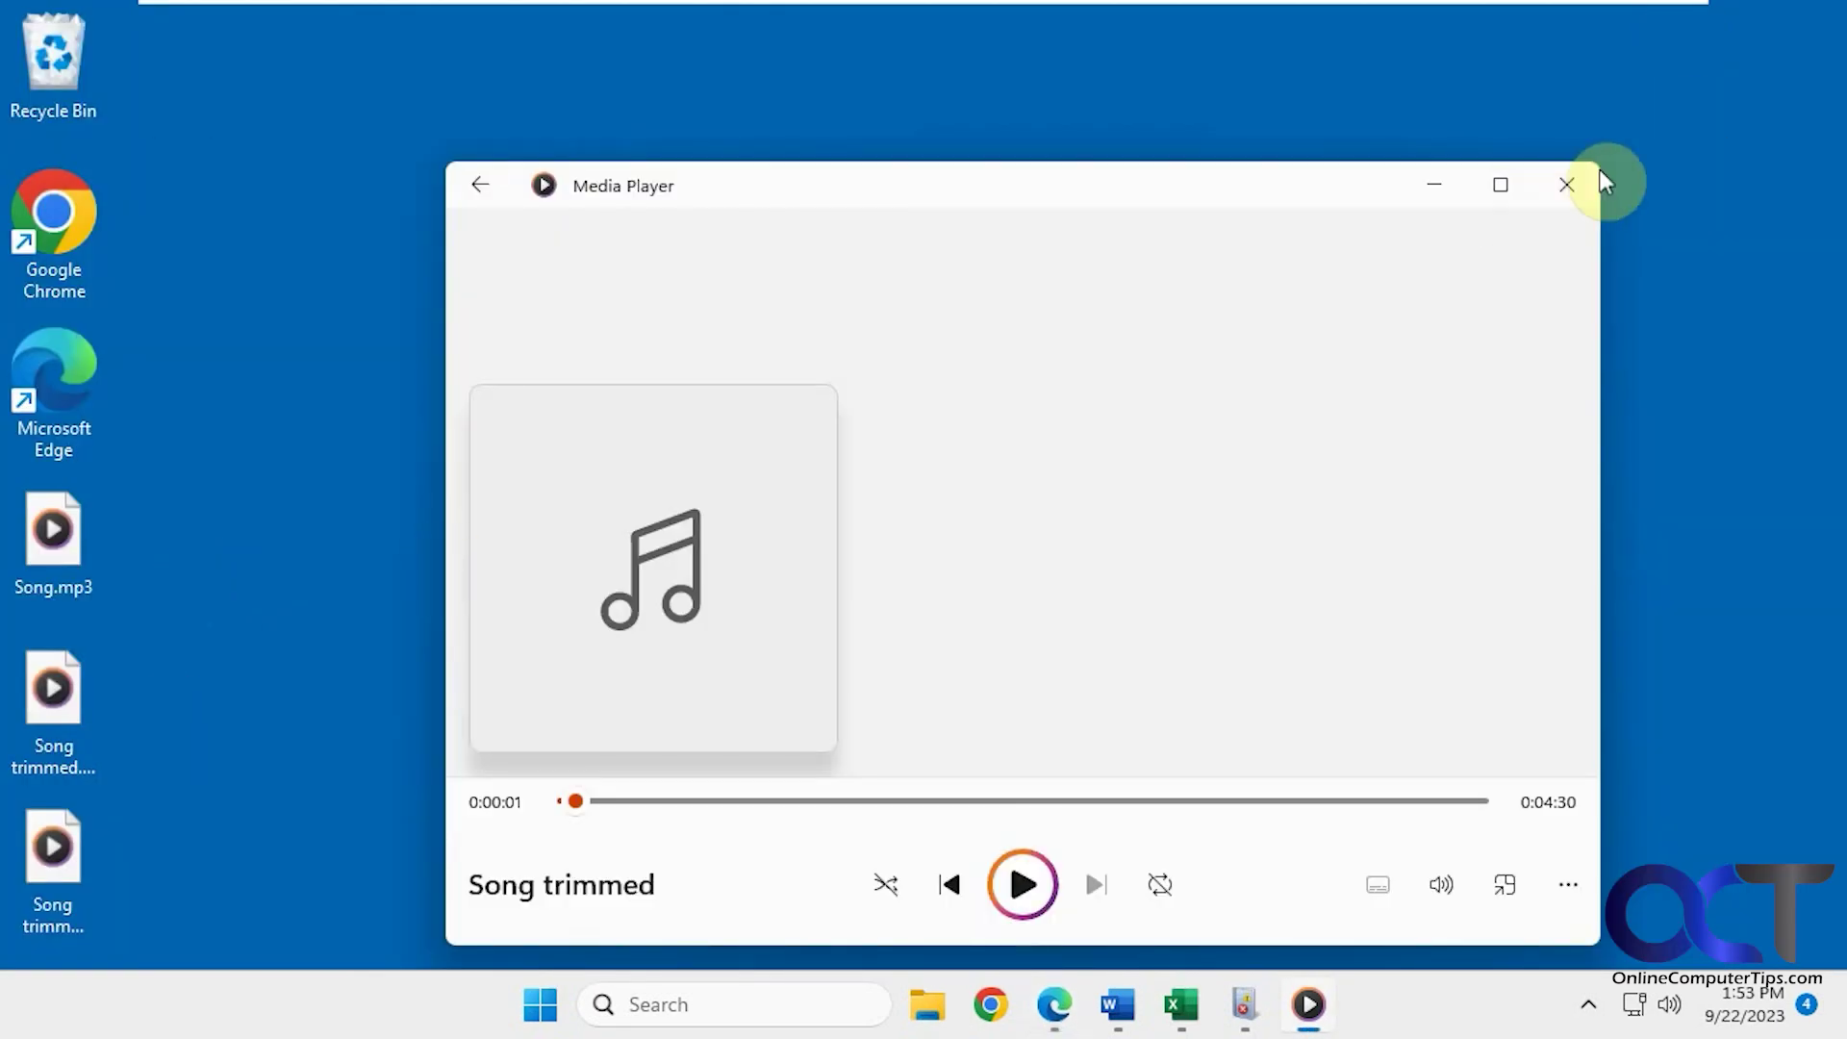
- Close Media Player, confirm Song trimmed 2.mp3 is 00:03:20 long in Properties, then play it
{"action": "left_click", "coordinate": [1583, 185]}
{"action": "left_click", "coordinate": [53, 859]}
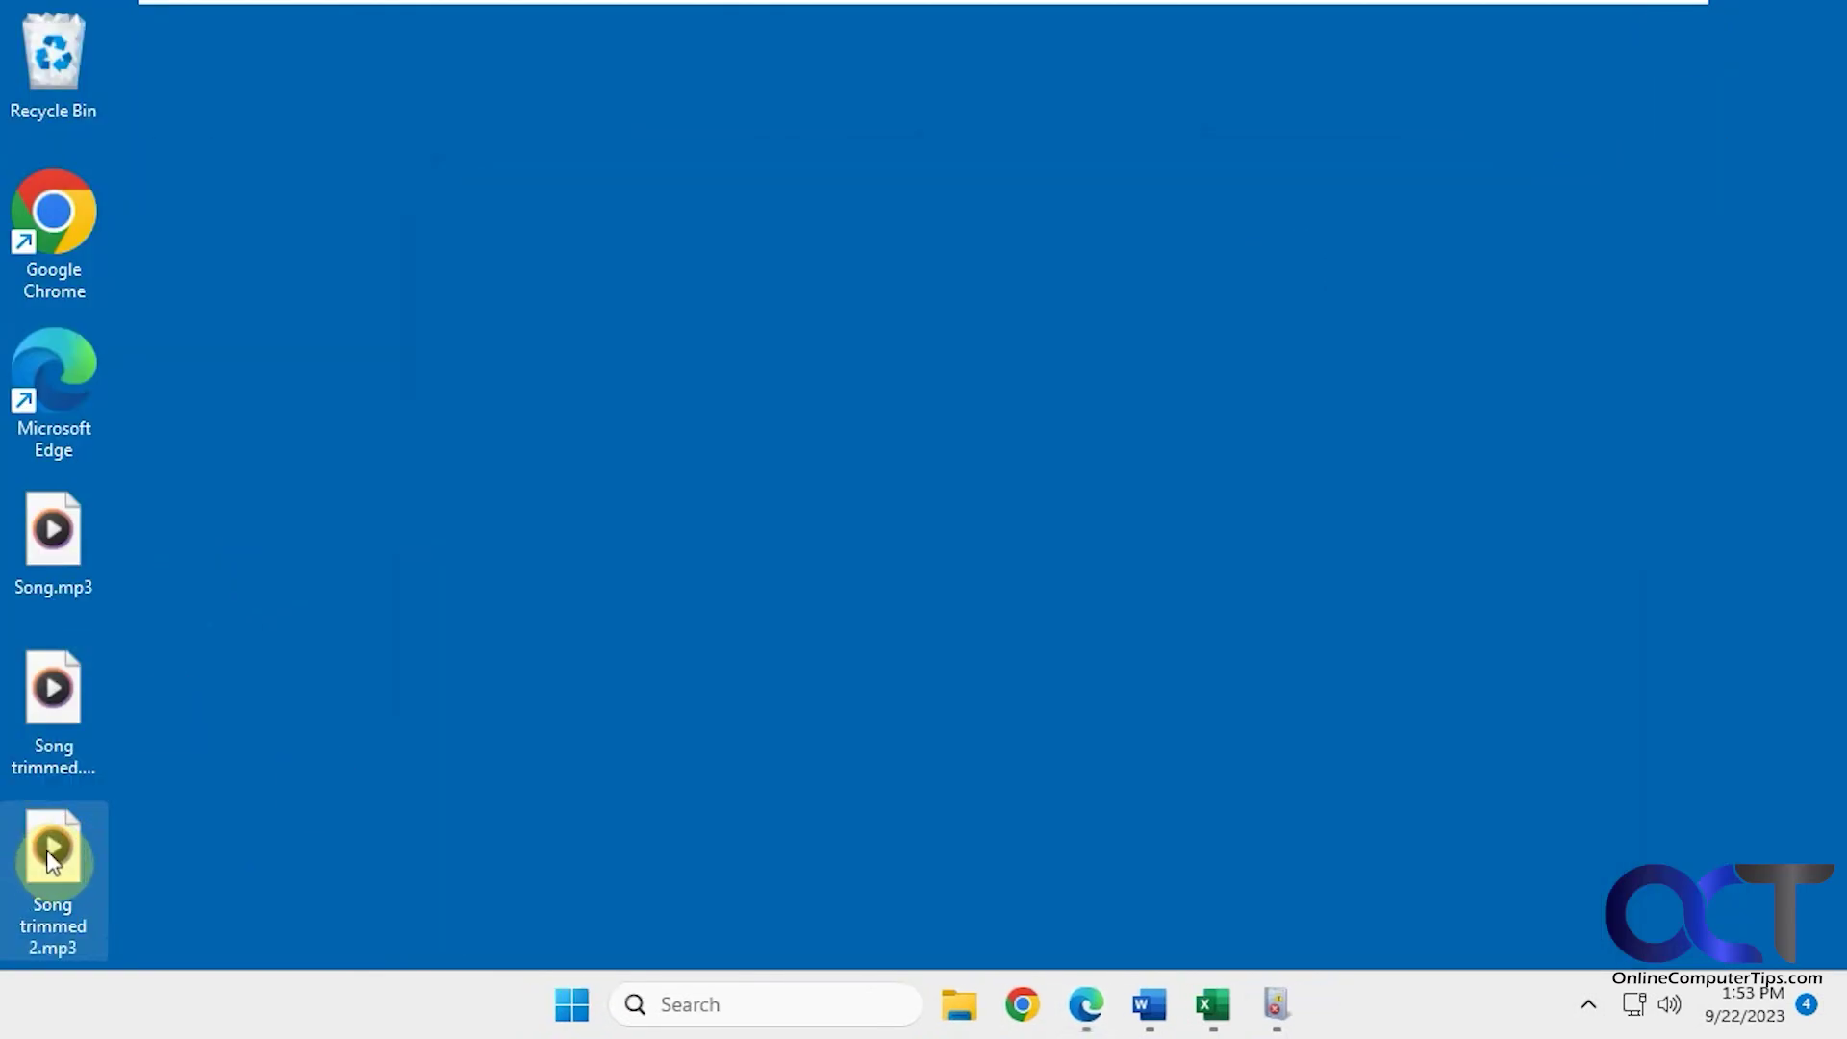
{"action": "right_click", "coordinate": [52, 859]}
{"action": "left_click", "coordinate": [154, 697]}
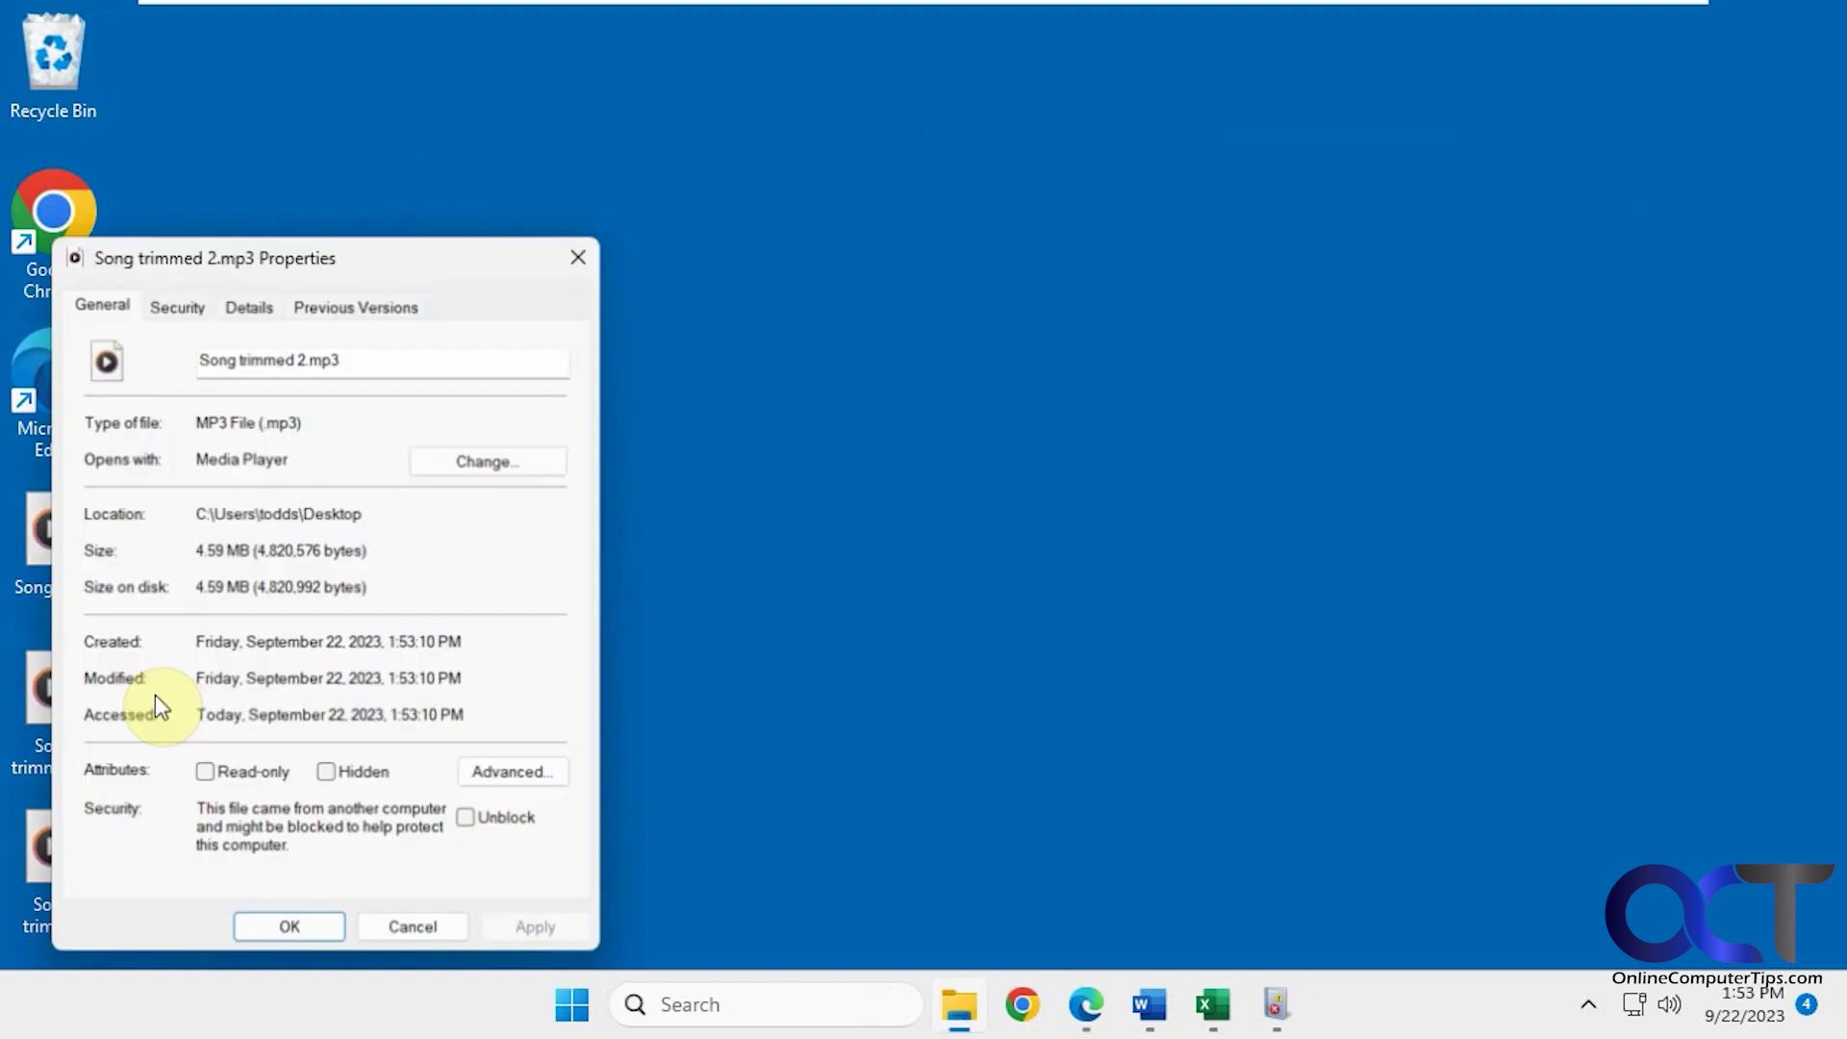
{"action": "left_click", "coordinate": [248, 306]}
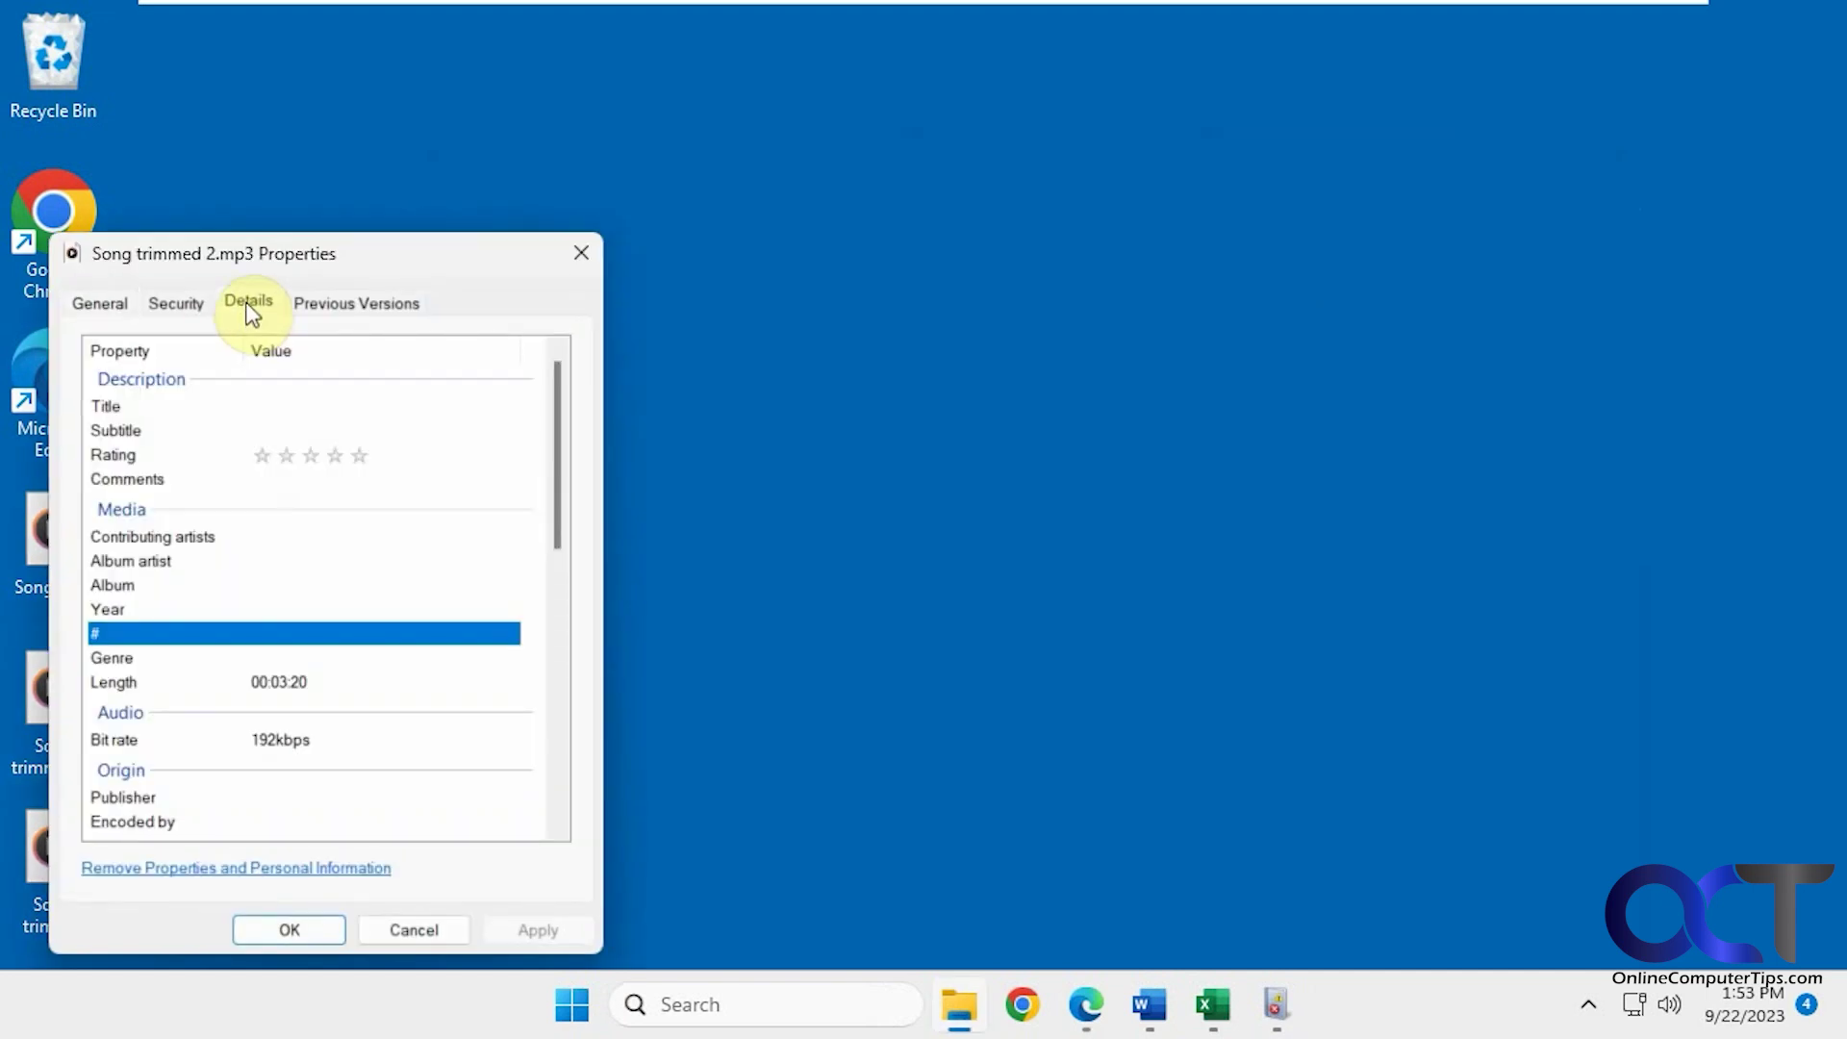
{"action": "left_click", "coordinate": [414, 929]}
{"action": "double_click", "coordinate": [53, 859]}
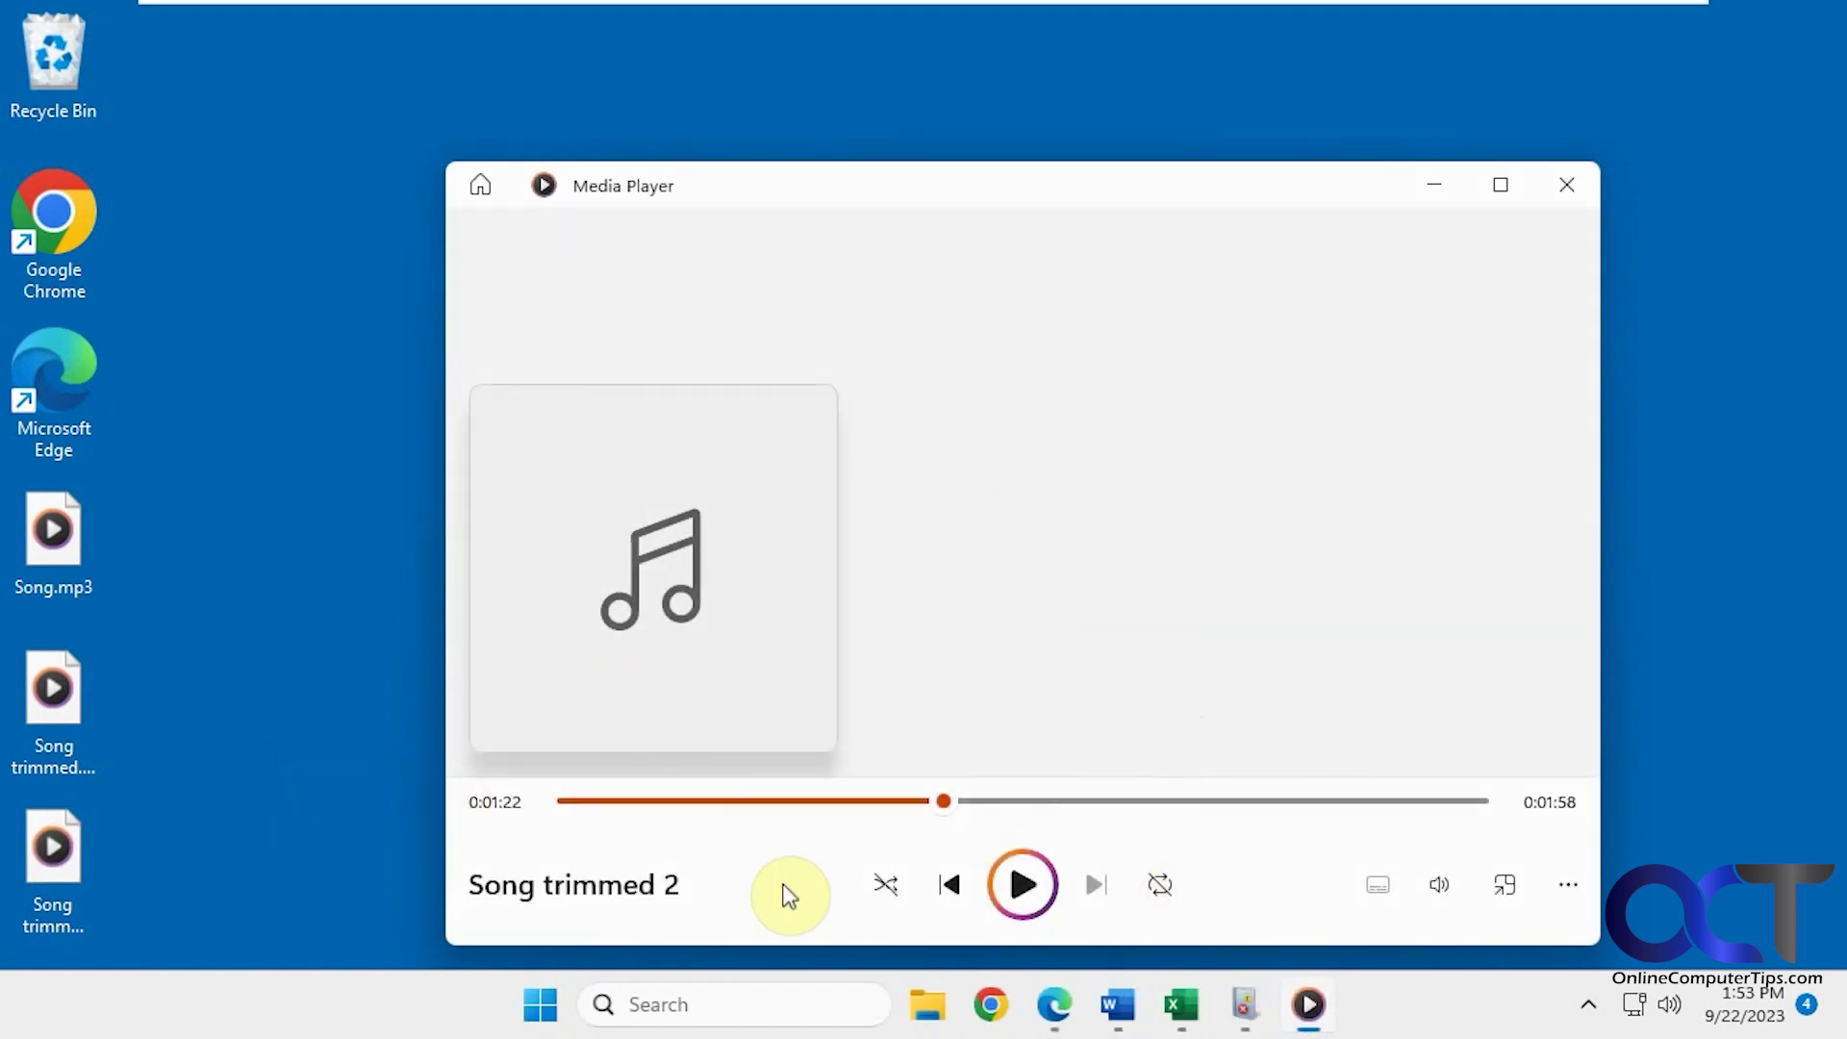
- Raise the Media Player volume from 60 to 68
{"action": "left_click", "coordinate": [1443, 885]}
{"action": "left_click_drag", "start_coordinate": [1435, 811], "coordinate": [1453, 810]}
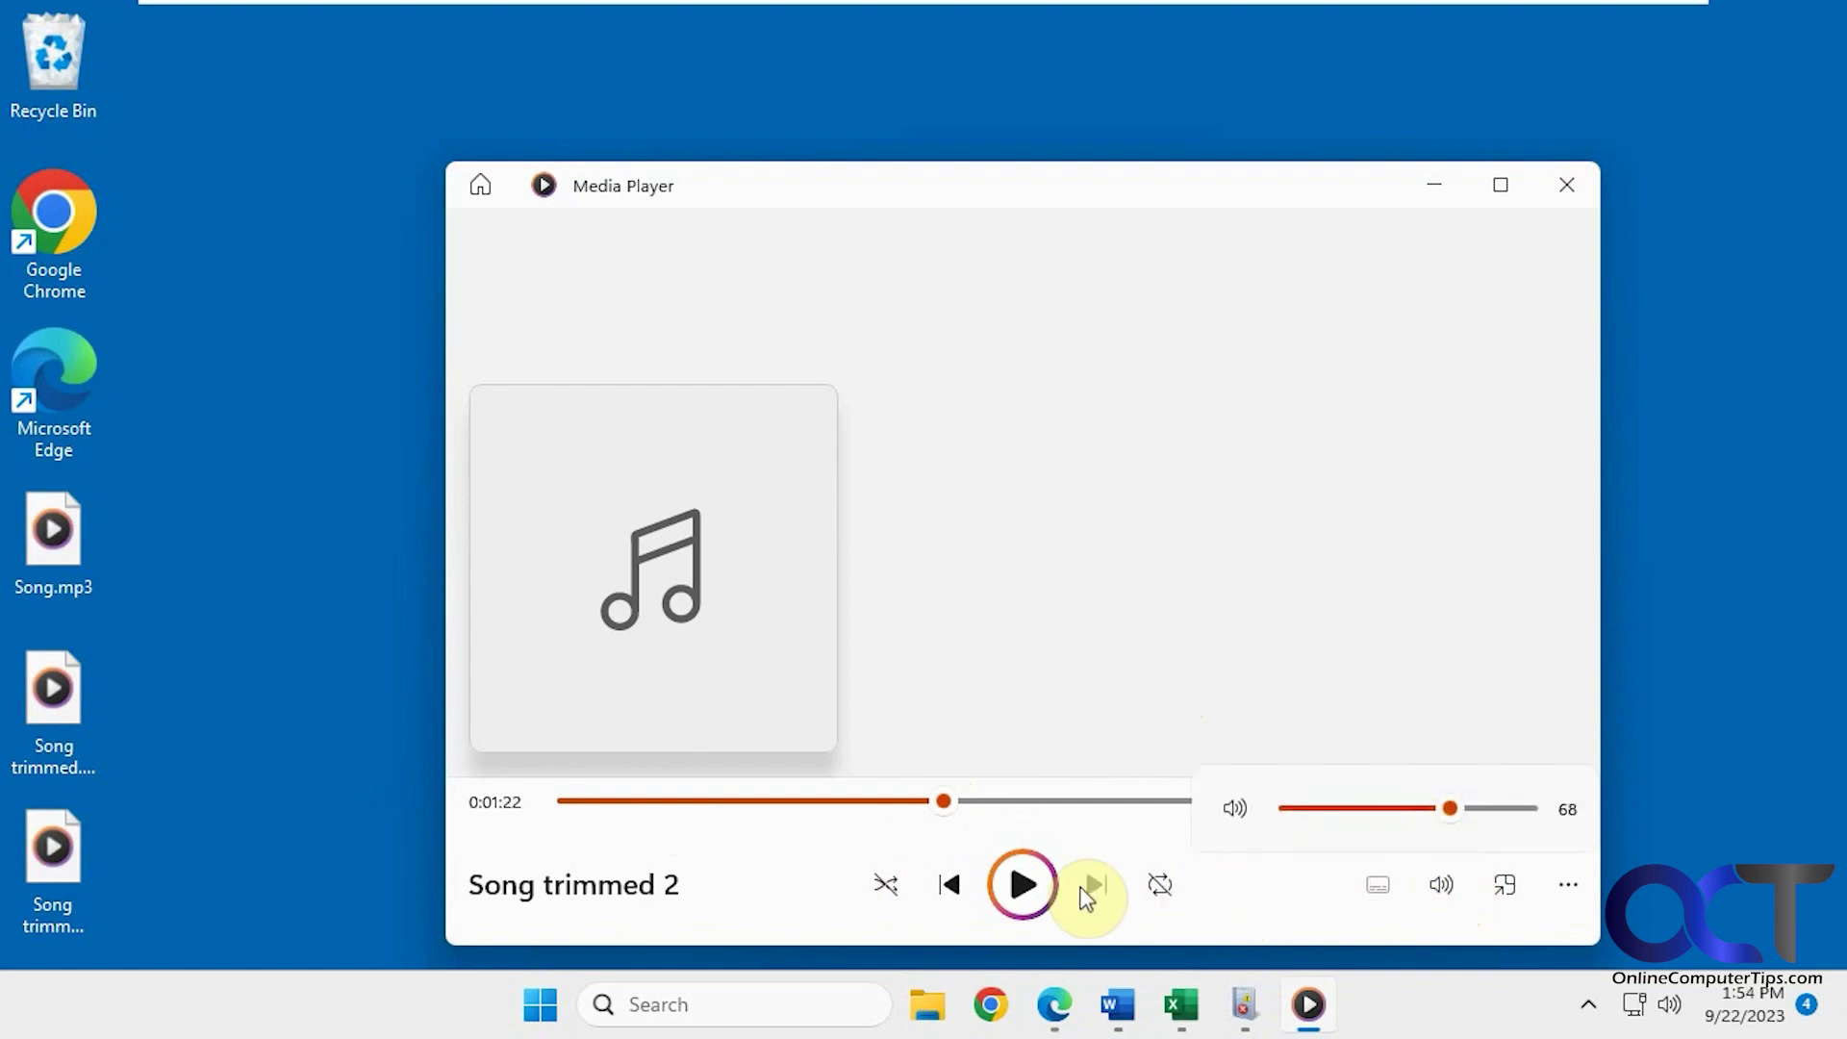
{"action": "left_click", "coordinate": [1025, 886]}
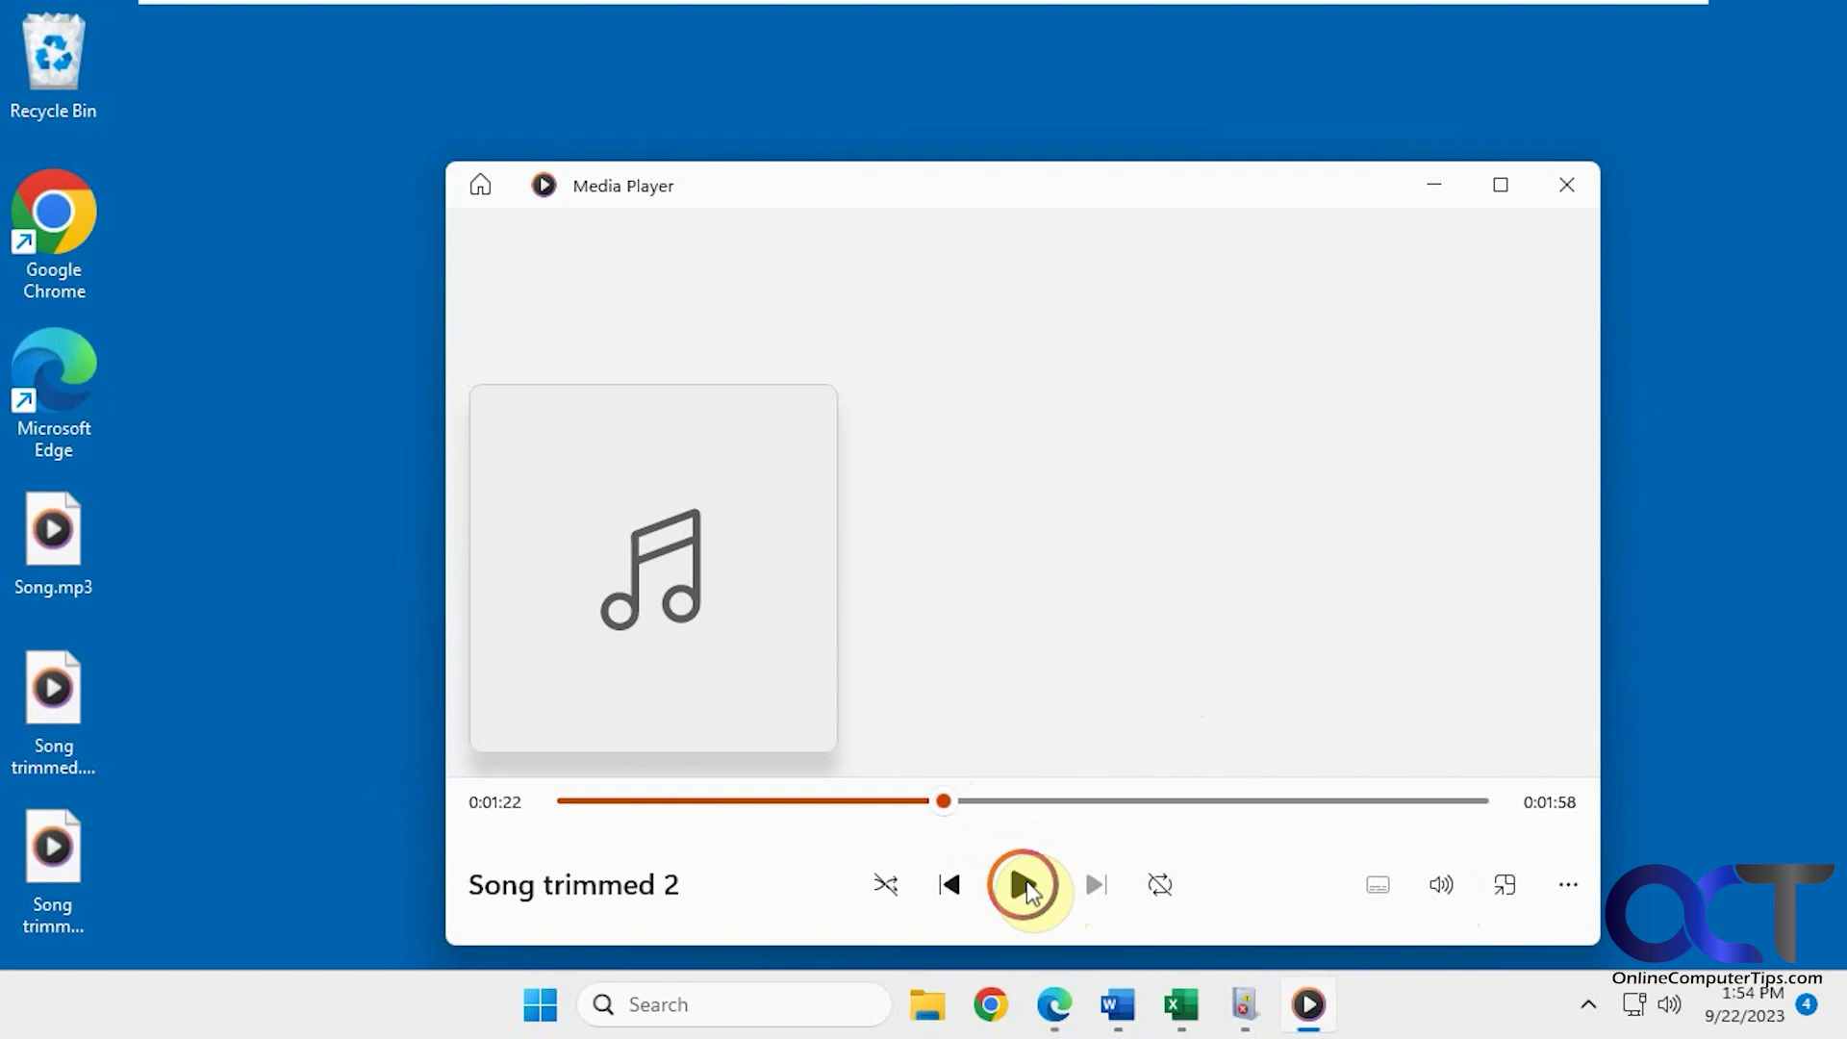
- Play Song trimmed 2 past its 1:33 cut, pause at 0:01:36, and close the player
{"action": "left_click", "coordinate": [1024, 885]}
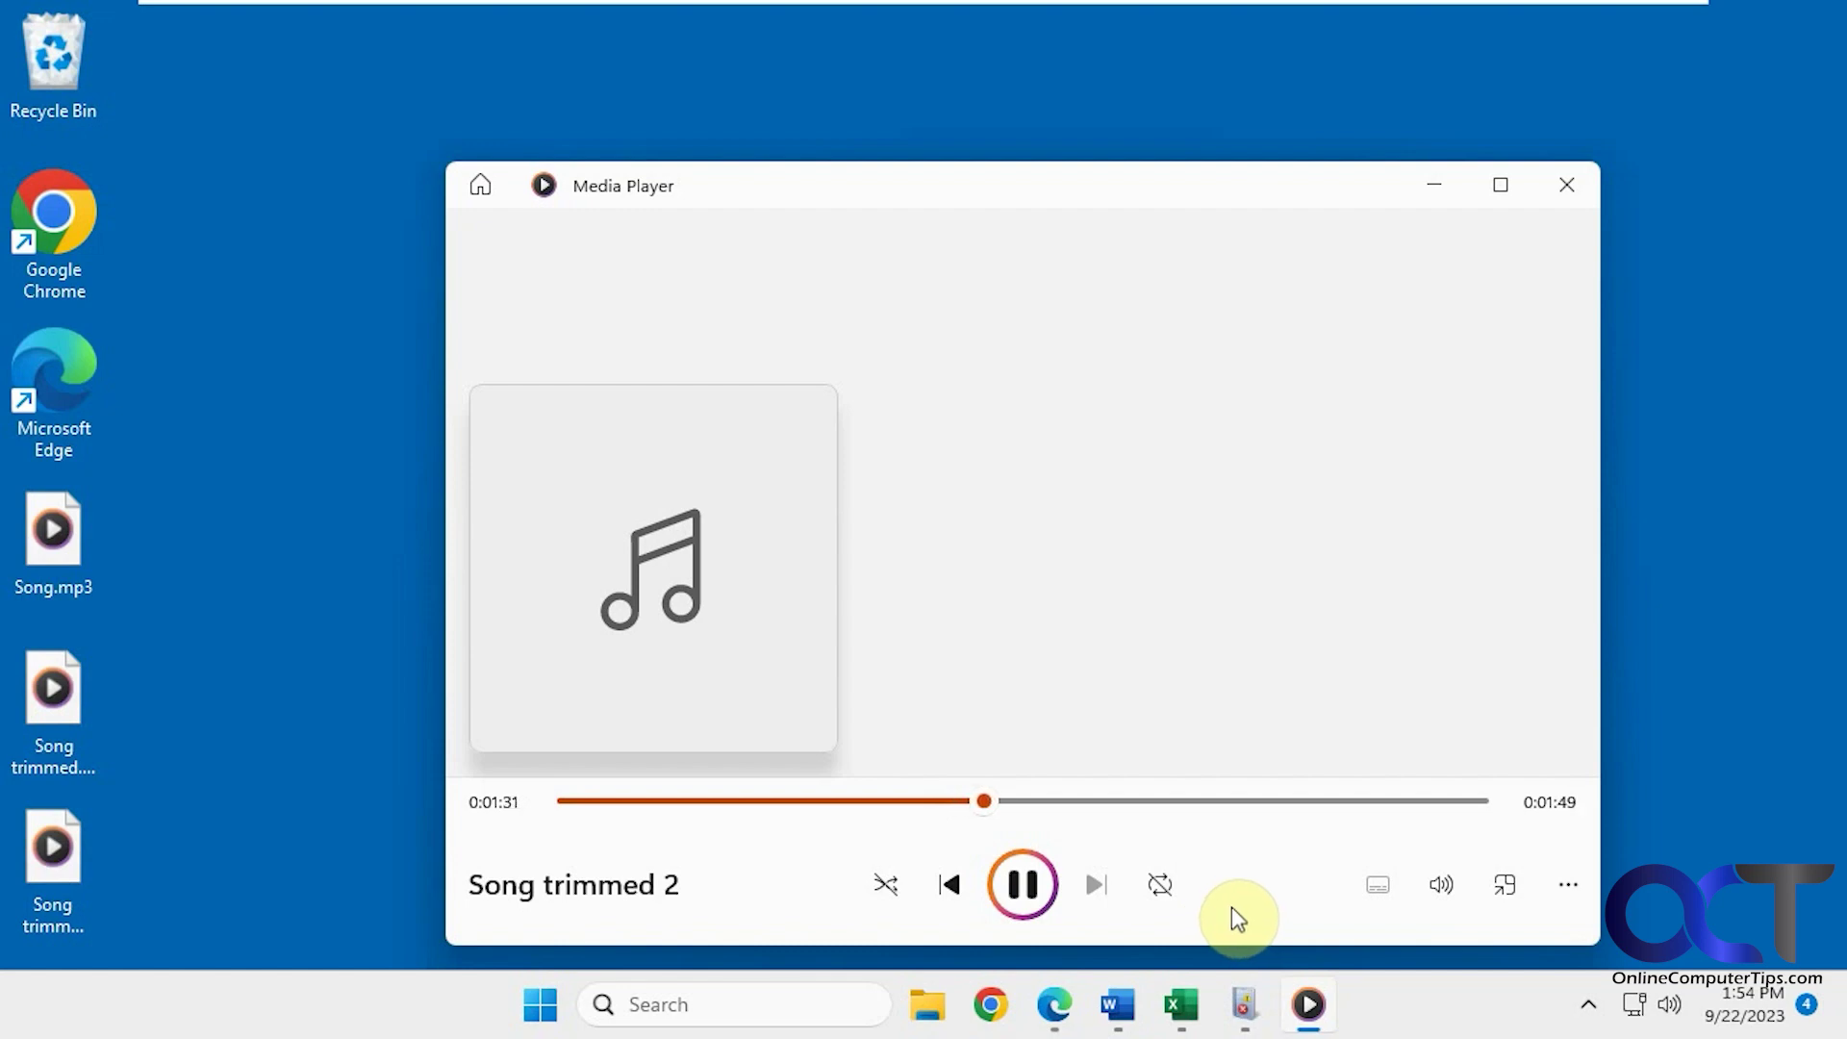
{"action": "left_click", "coordinate": [1026, 889]}
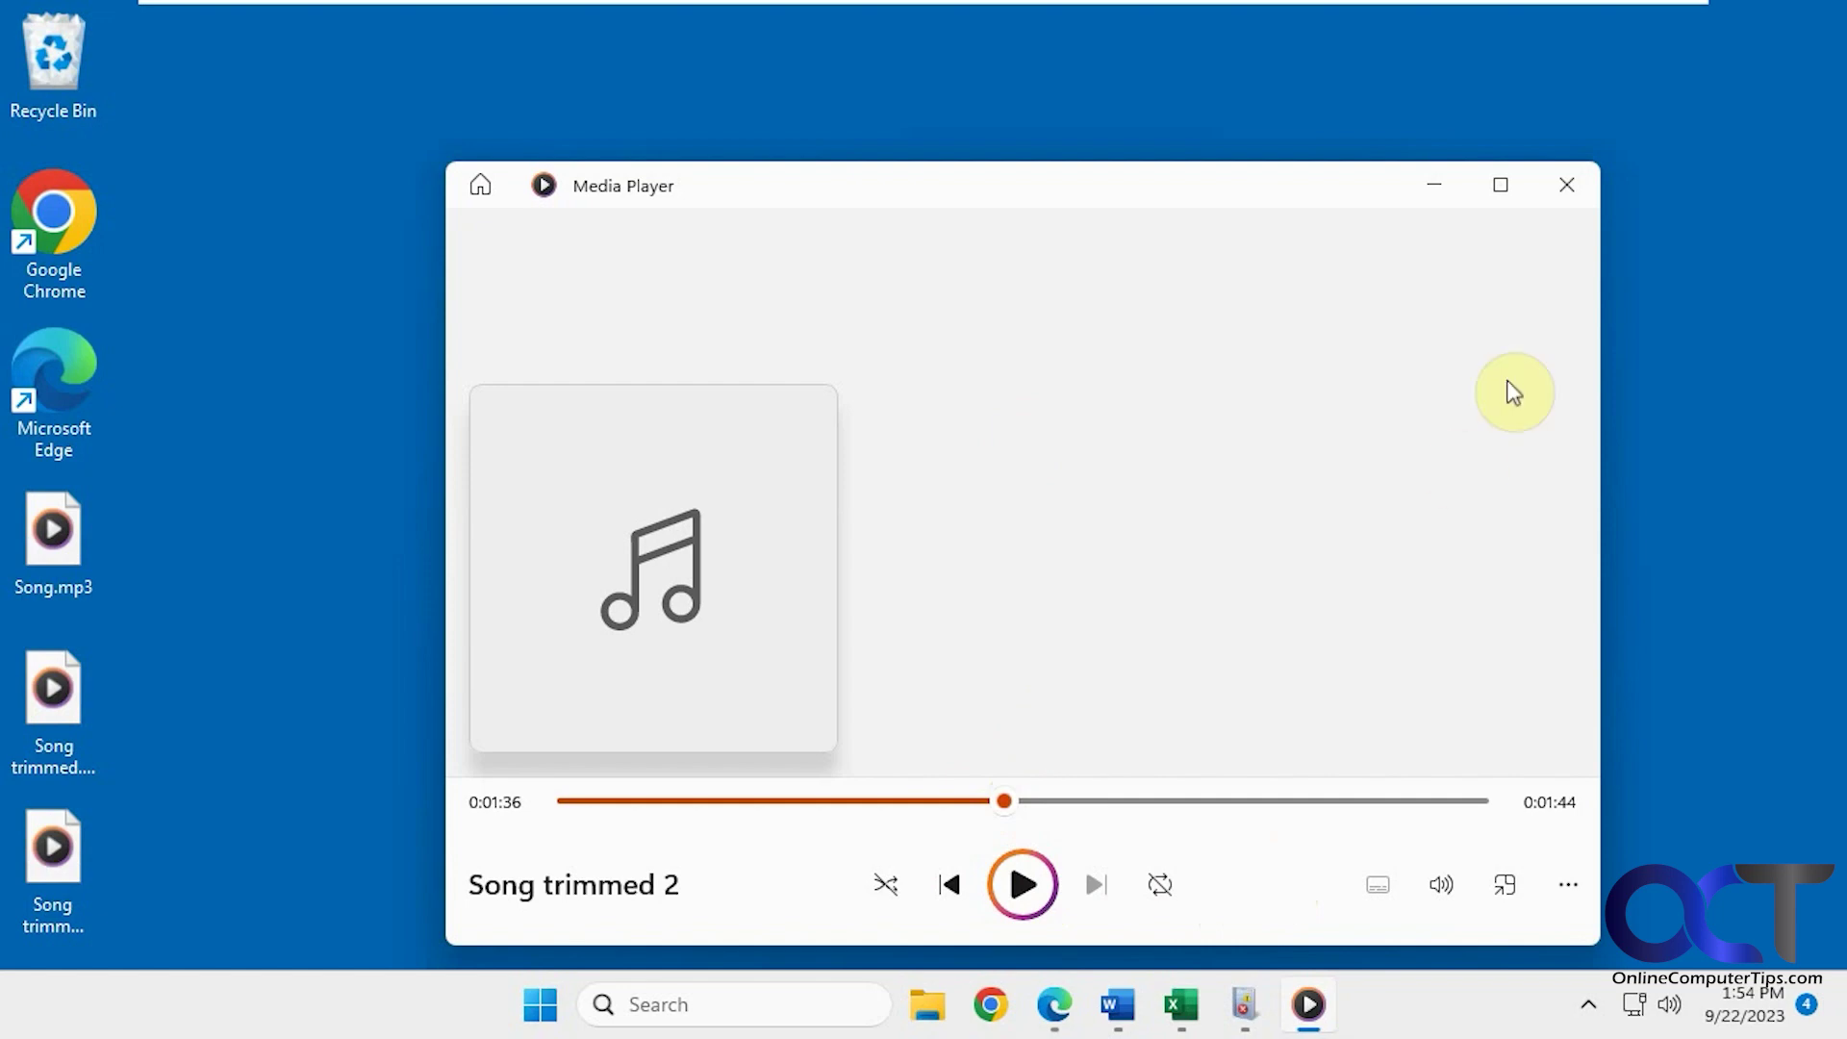
{"action": "left_click", "coordinate": [1567, 186]}
- Reopen the waveform editor and mark 51.19–175.72 seconds as the section to keep
{"action": "left_click", "coordinate": [1085, 1005]}
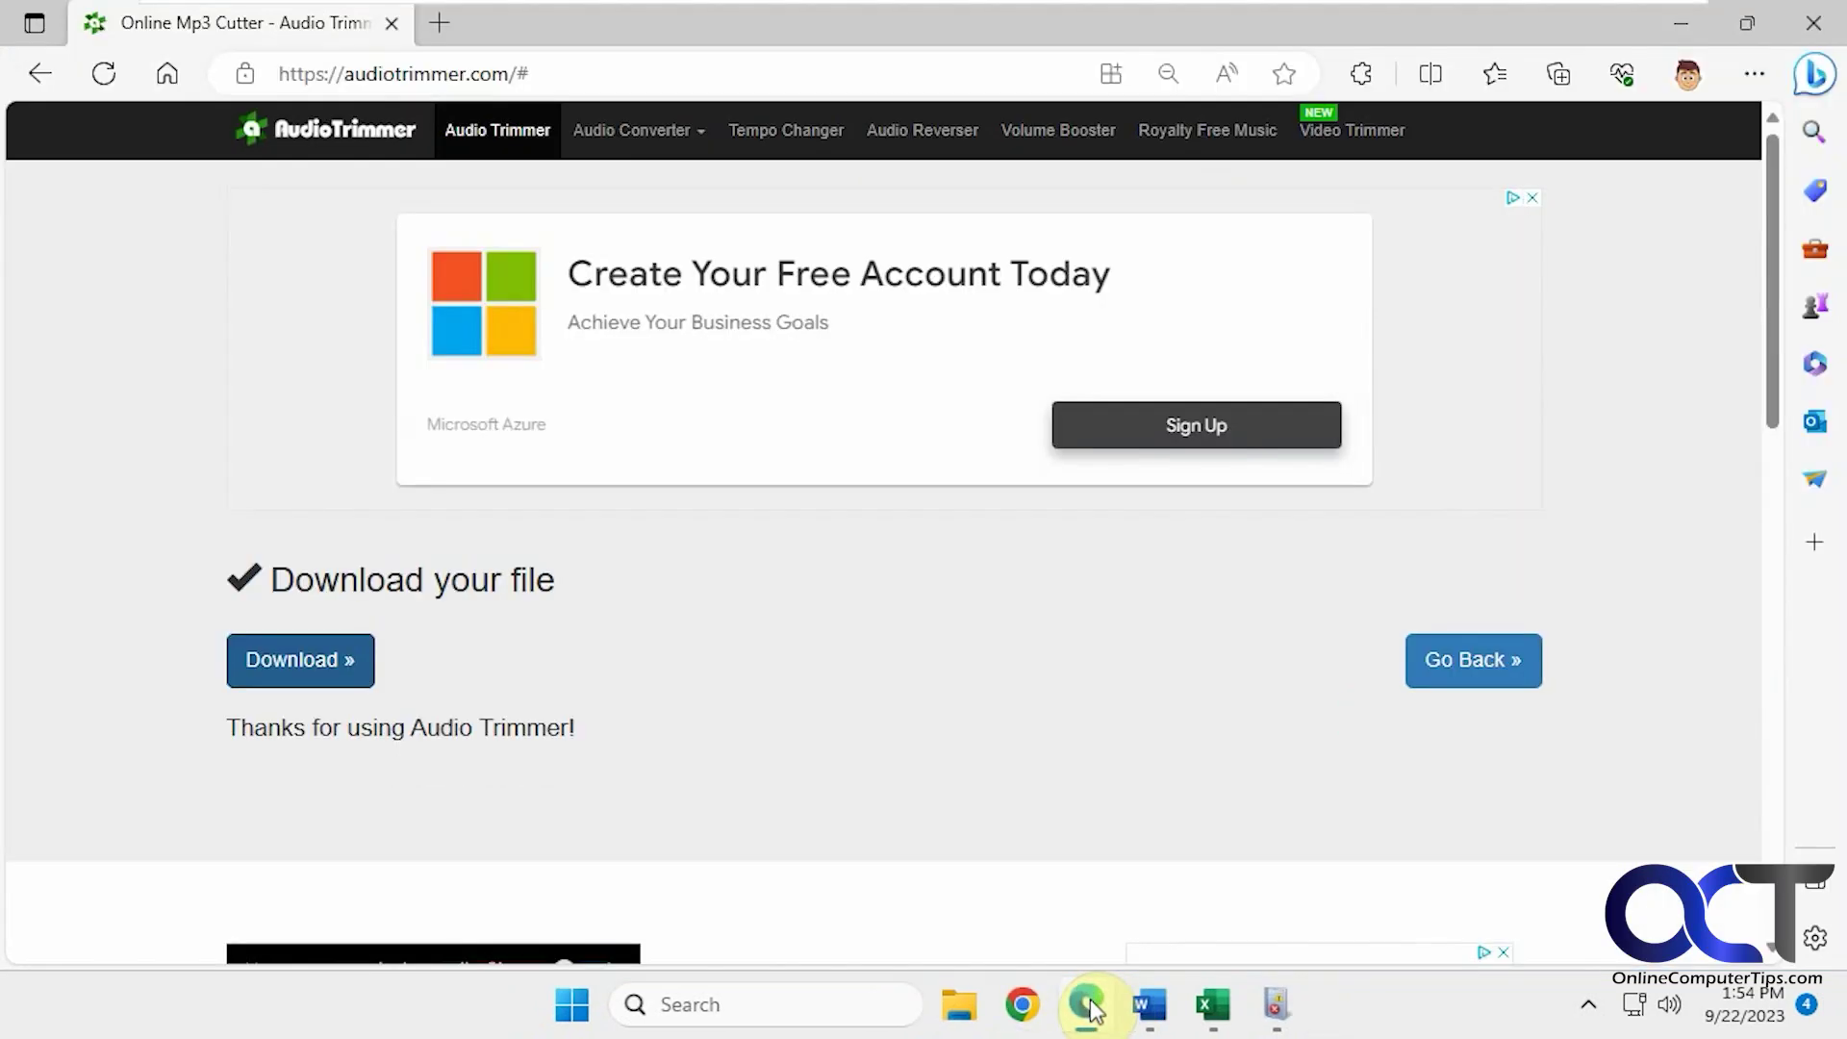
{"action": "left_click", "coordinate": [1434, 674]}
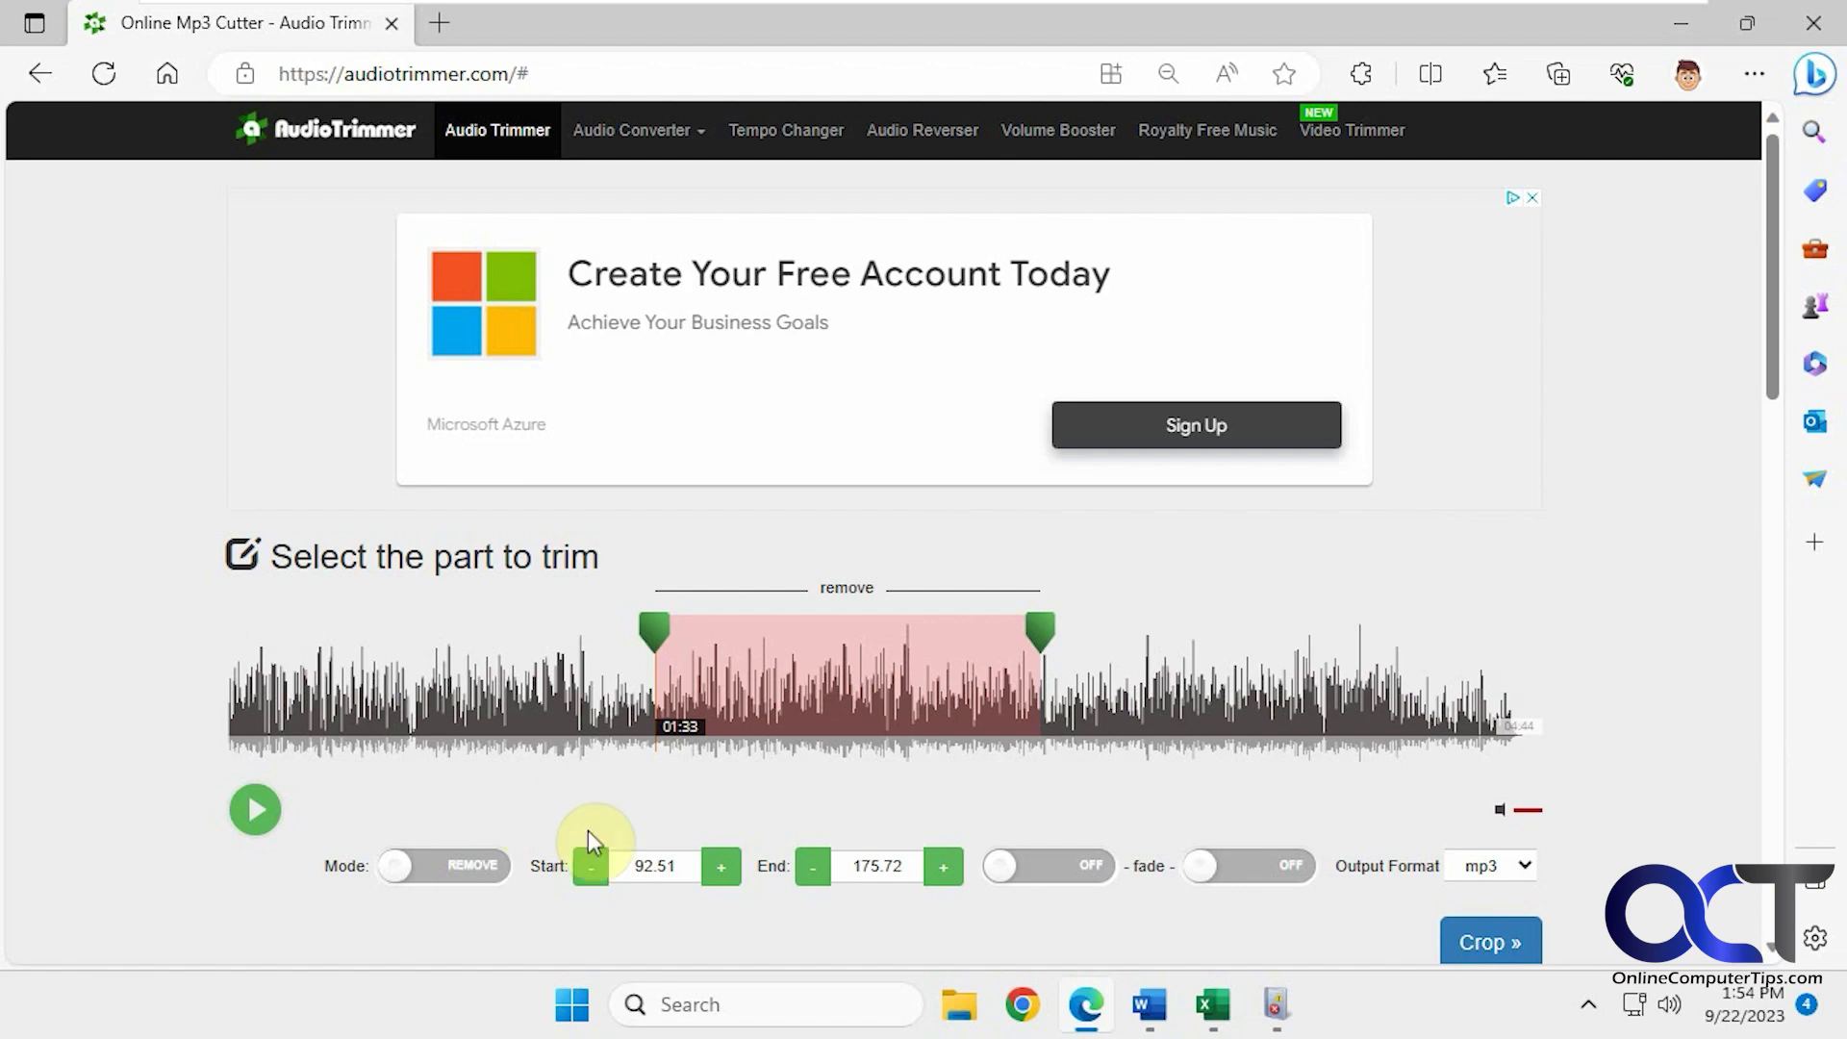
{"action": "left_click_drag", "start_coordinate": [657, 637], "coordinate": [466, 631]}
{"action": "left_click", "coordinate": [473, 871]}
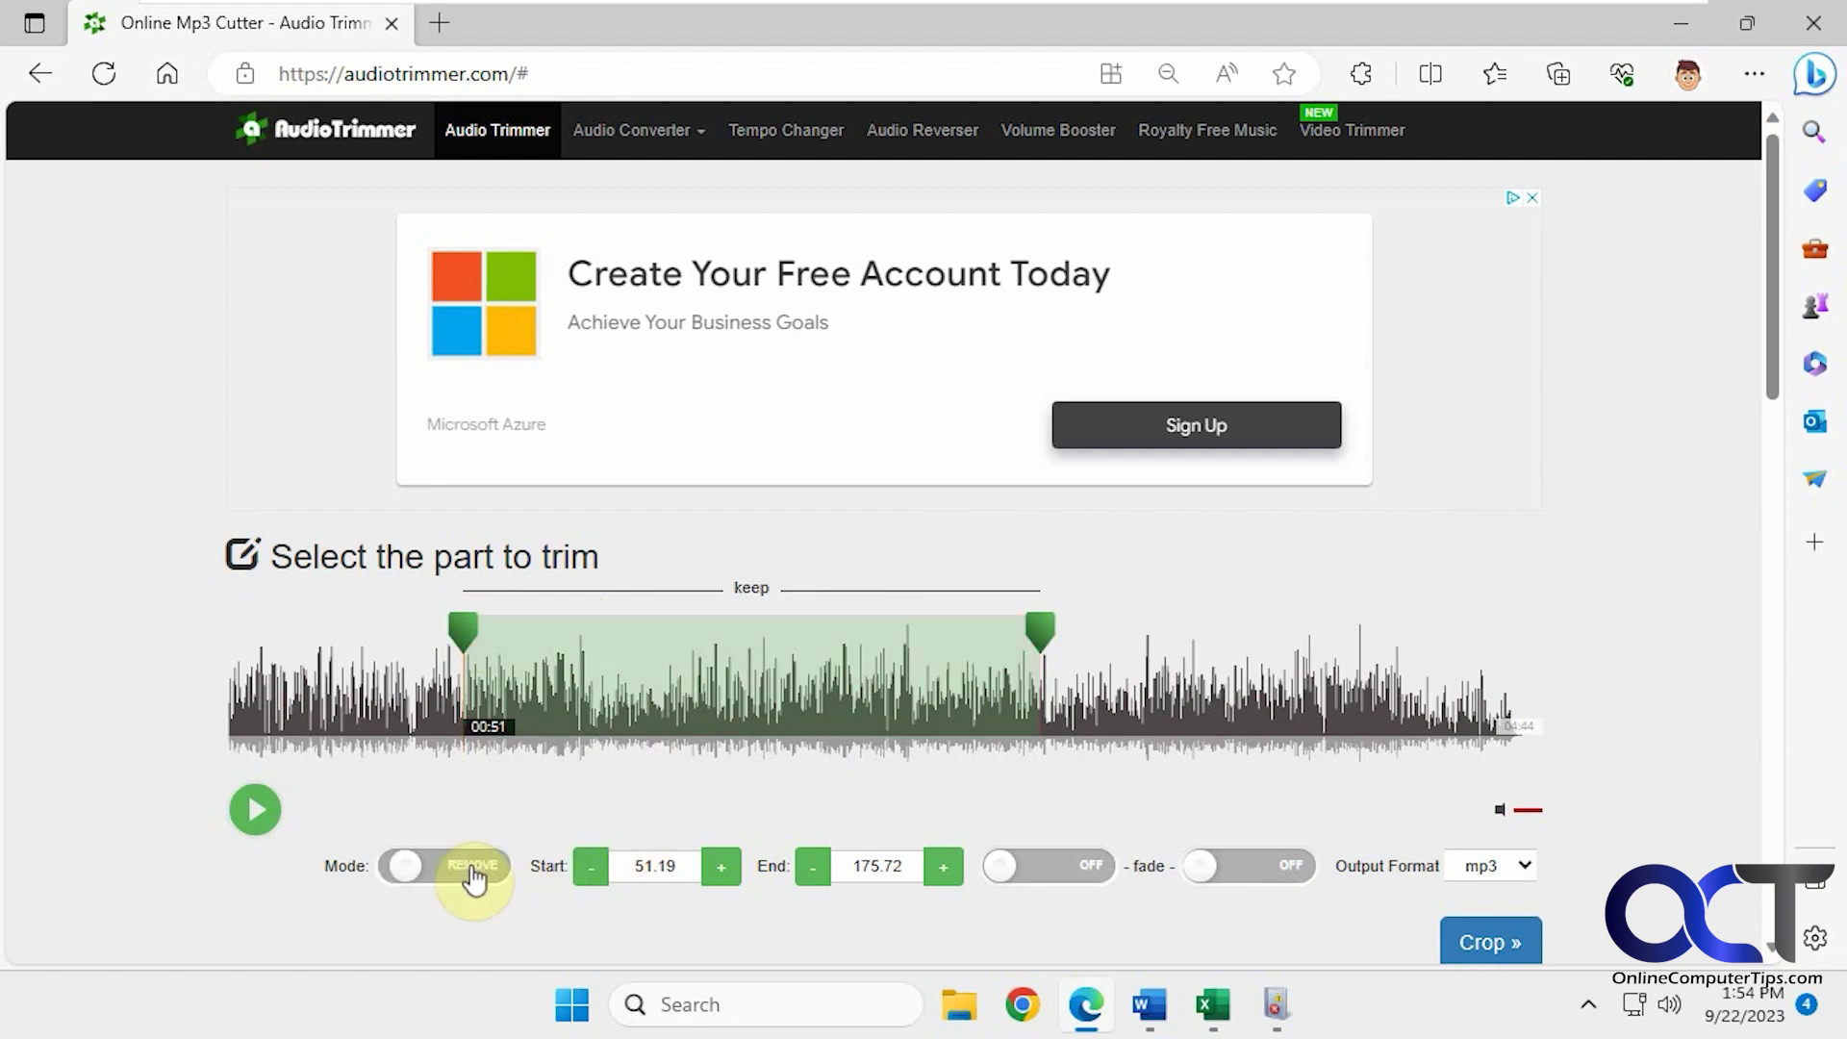